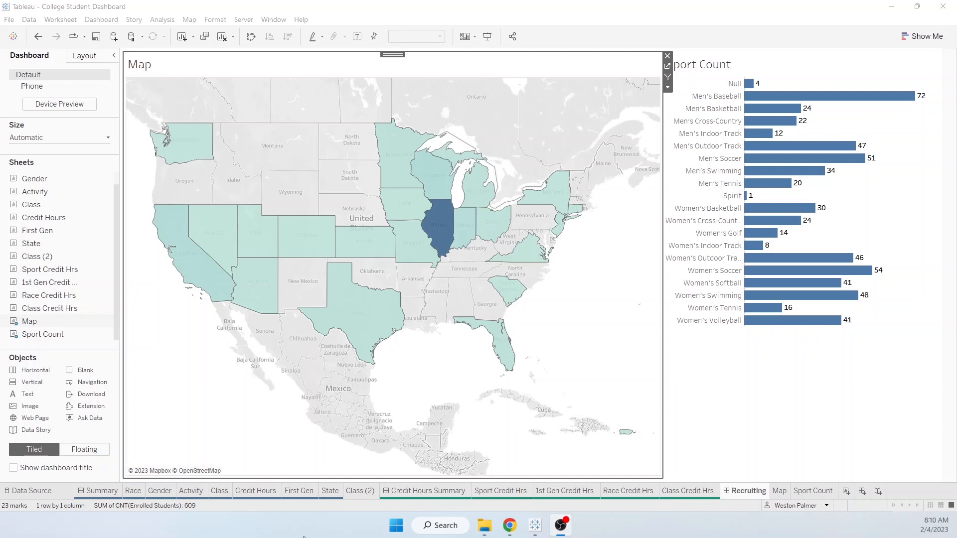
- Create Dashboard 4 and set its fixed width to 1500 px, keeping height 800 px
{"action": "left_click", "coordinate": [861, 491]}
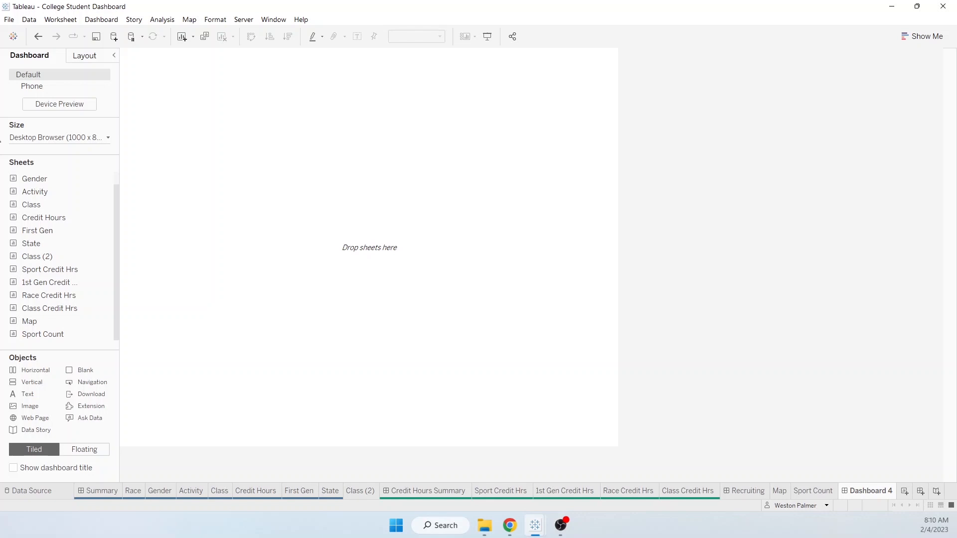
{"action": "left_click", "coordinate": [109, 139]}
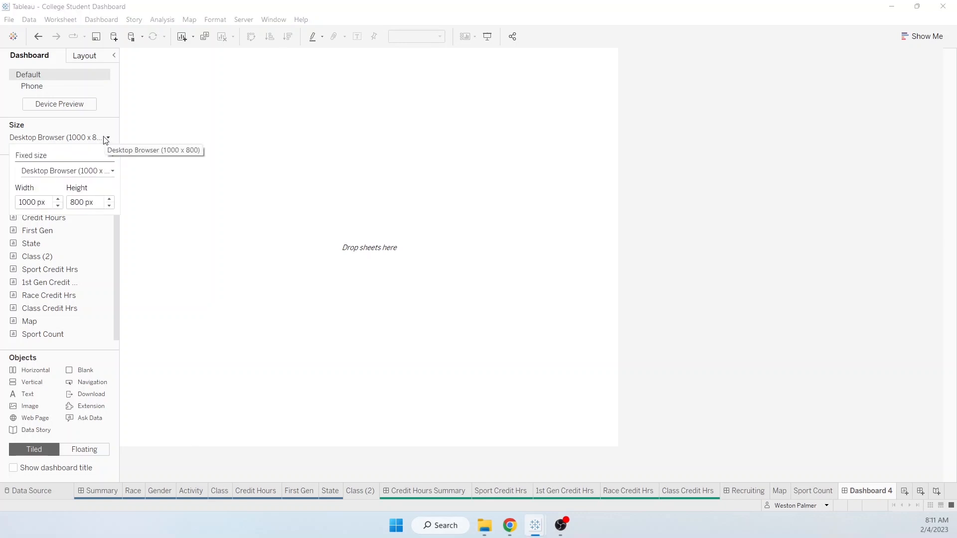
{"action": "left_click_drag", "start_coordinate": [48, 202], "coordinate": [18, 202]}
{"action": "left_click", "coordinate": [37, 203]}
{"action": "double_click", "coordinate": [37, 203]}
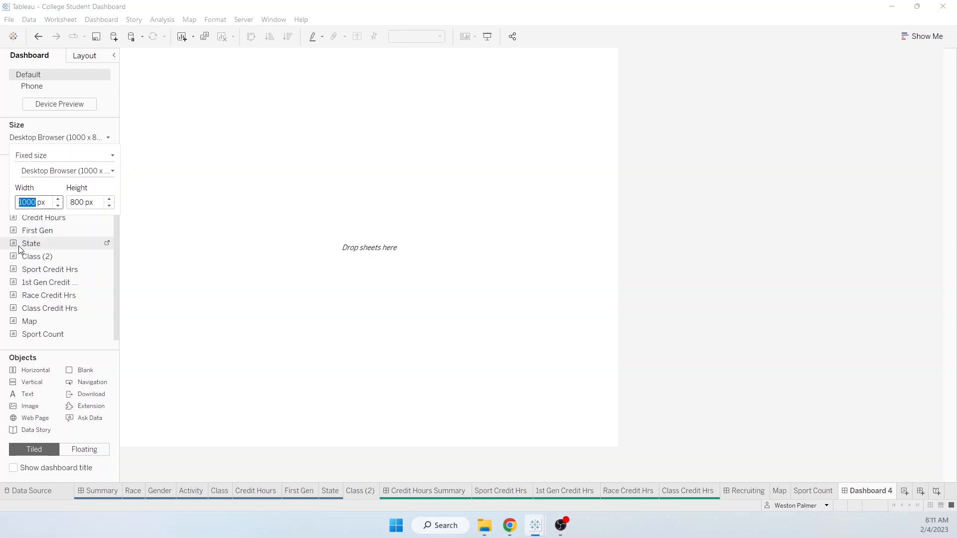
{"action": "type", "text": "1500"}
{"action": "left_click", "coordinate": [87, 201]}
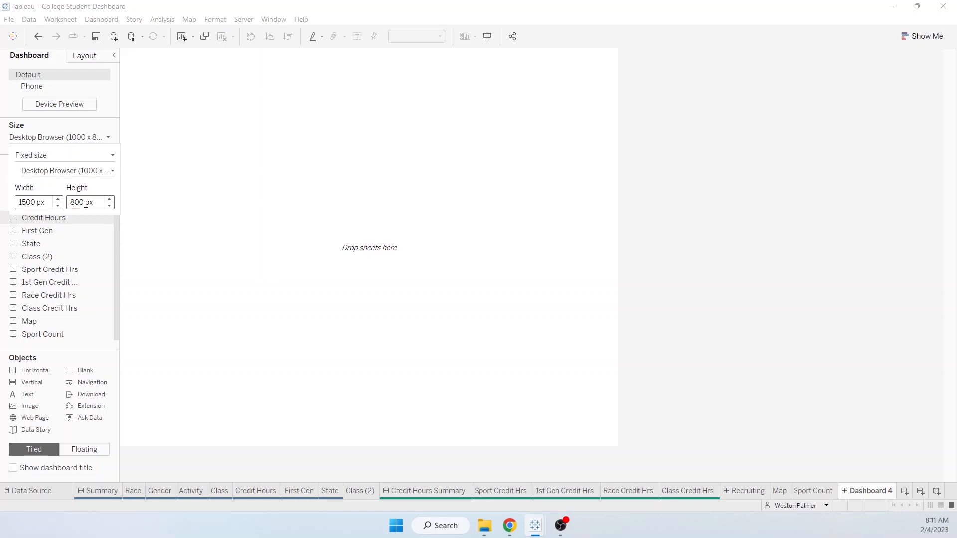
{"action": "left_click", "coordinate": [86, 204]}
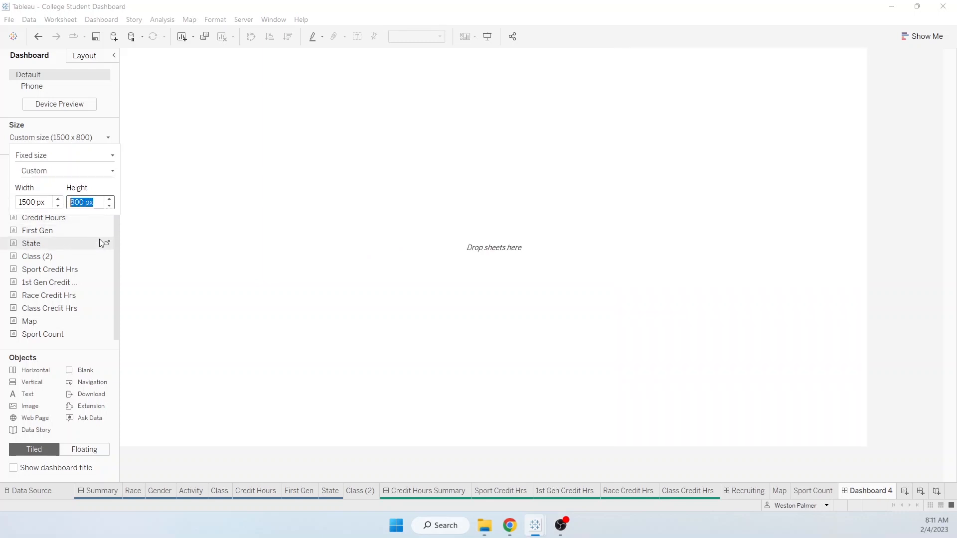
- Try dashboard heights of 850 and 750 px, then settle on 800 px and close the size panel
{"action": "type", "text": "850"}
{"action": "key", "text": "Return"}
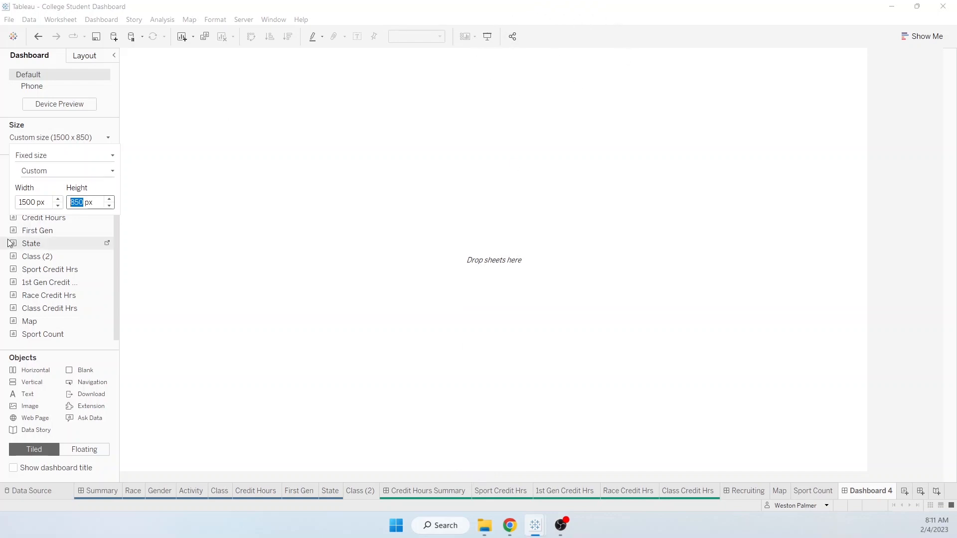
{"action": "left_click_drag", "start_coordinate": [75, 201], "coordinate": [71, 201]}
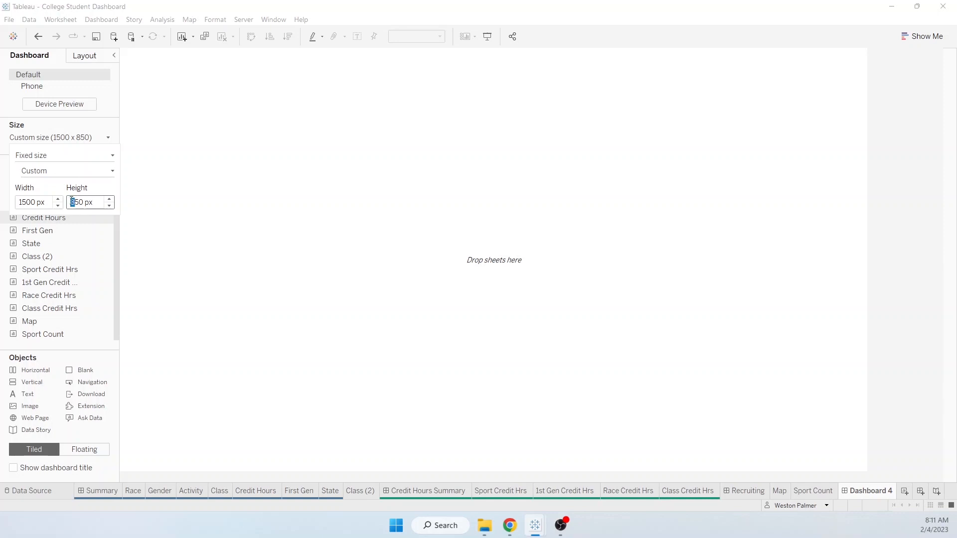
{"action": "type", "text": "7"}
{"action": "key", "text": "Return"}
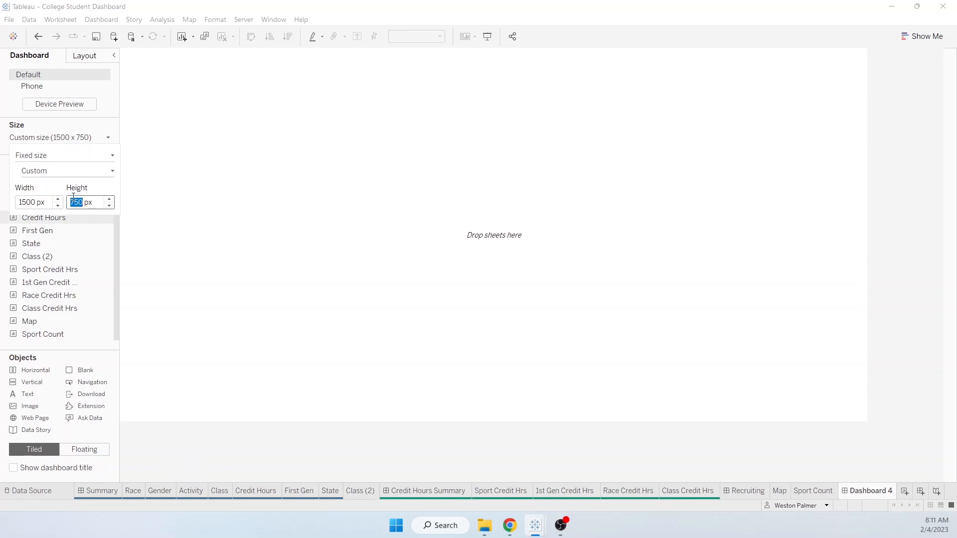
{"action": "left_click_drag", "start_coordinate": [78, 200], "coordinate": [70, 202]}
{"action": "type", "text": "80"}
{"action": "left_click", "coordinate": [190, 445]}
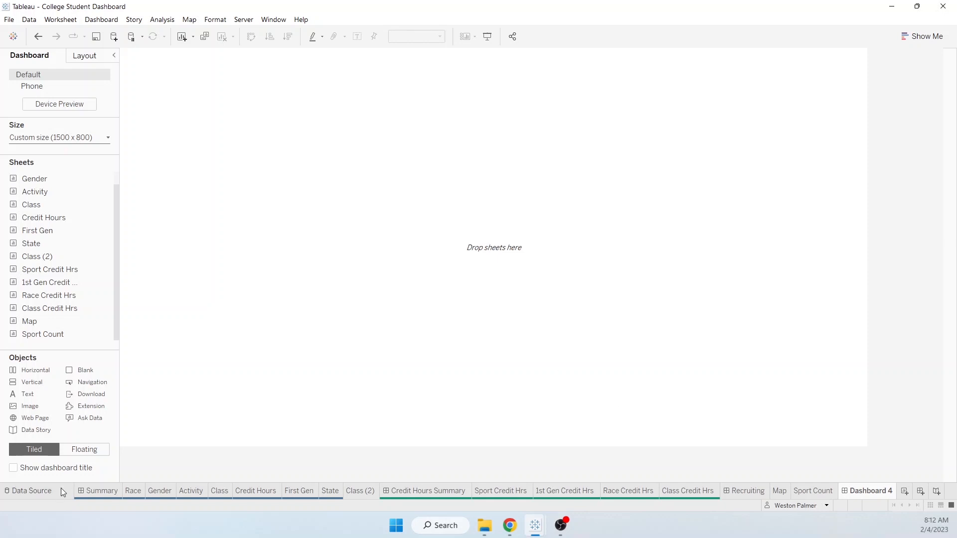
- Insert College Background.jpg as a tiled image object with Fit Image and Center Image on
{"action": "left_click", "coordinate": [80, 451]}
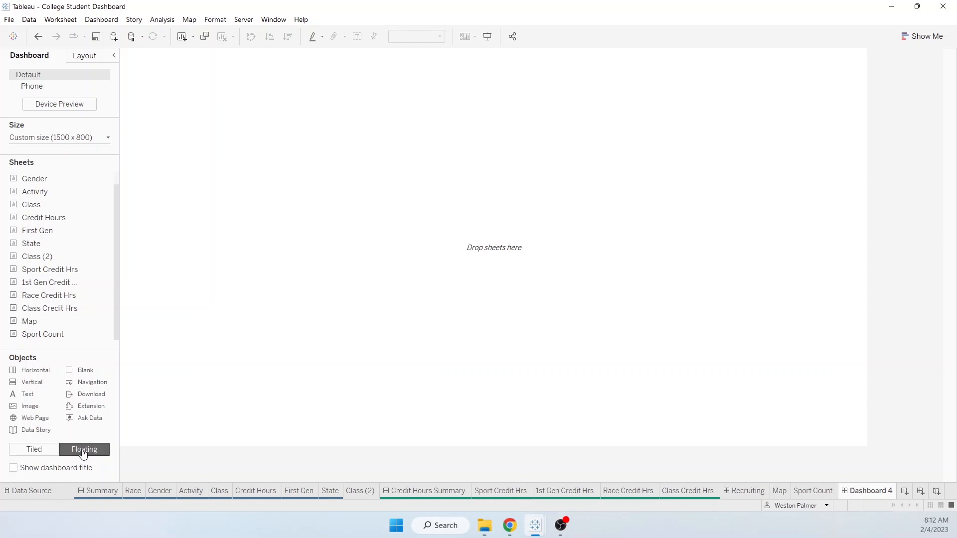
{"action": "left_click", "coordinate": [34, 449]}
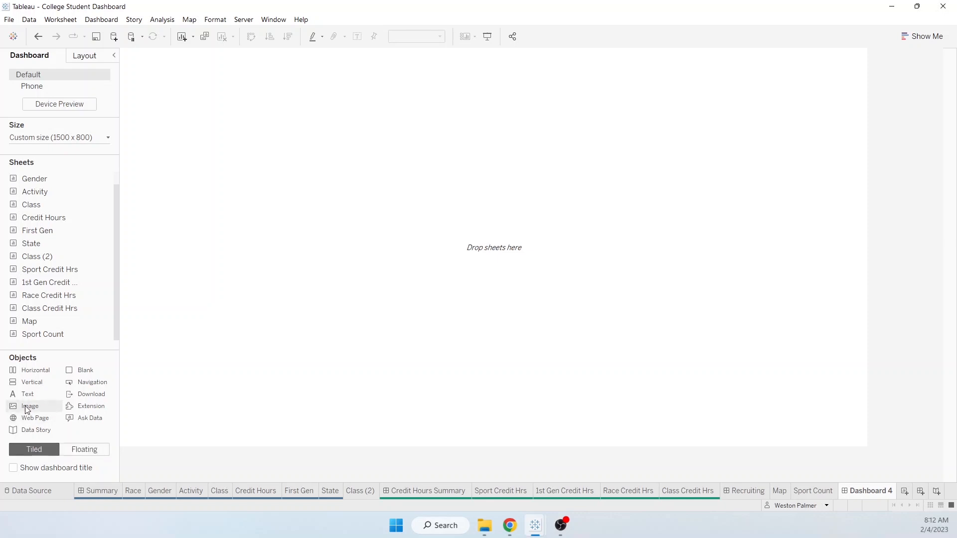
{"action": "left_click_drag", "start_coordinate": [28, 410], "coordinate": [227, 313]}
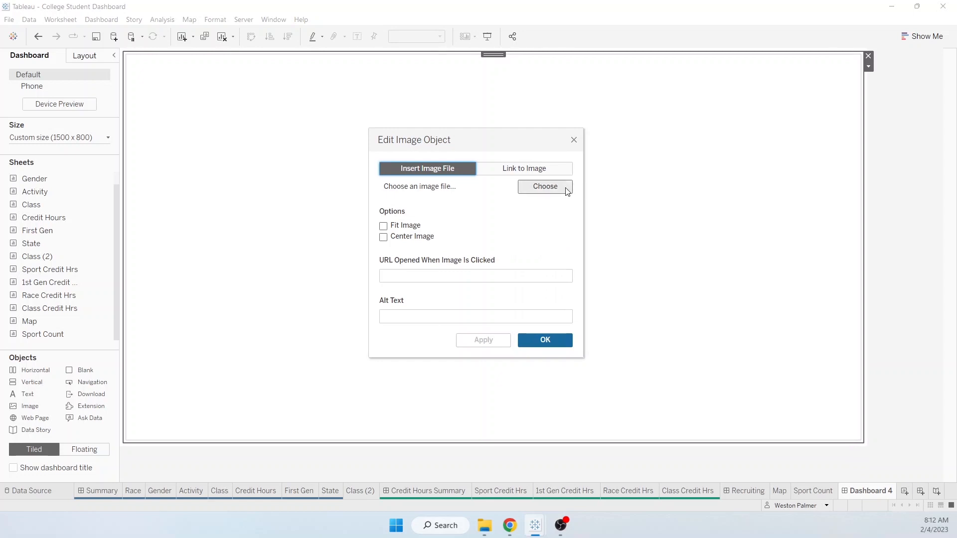
{"action": "left_click", "coordinate": [545, 187]}
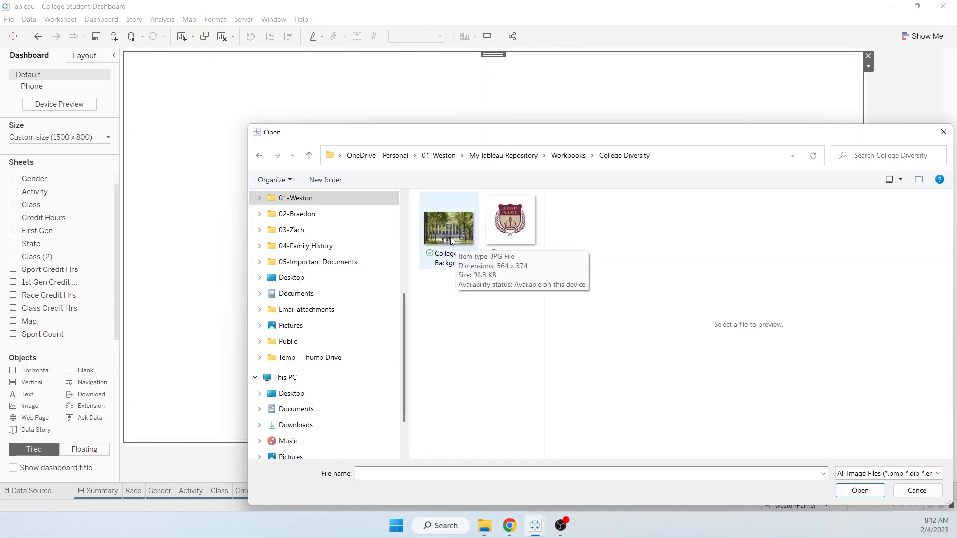
{"action": "left_click", "coordinate": [449, 235]}
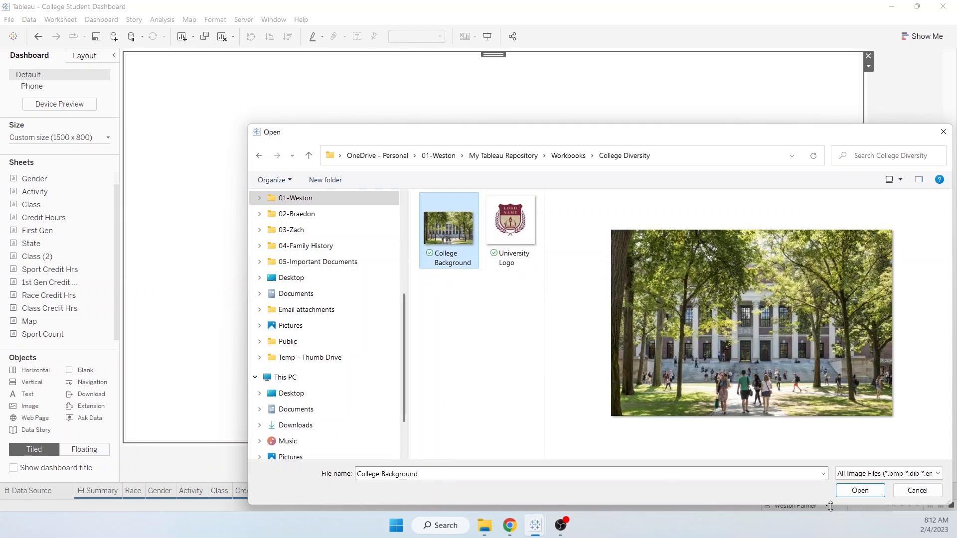
{"action": "left_click", "coordinate": [858, 490]}
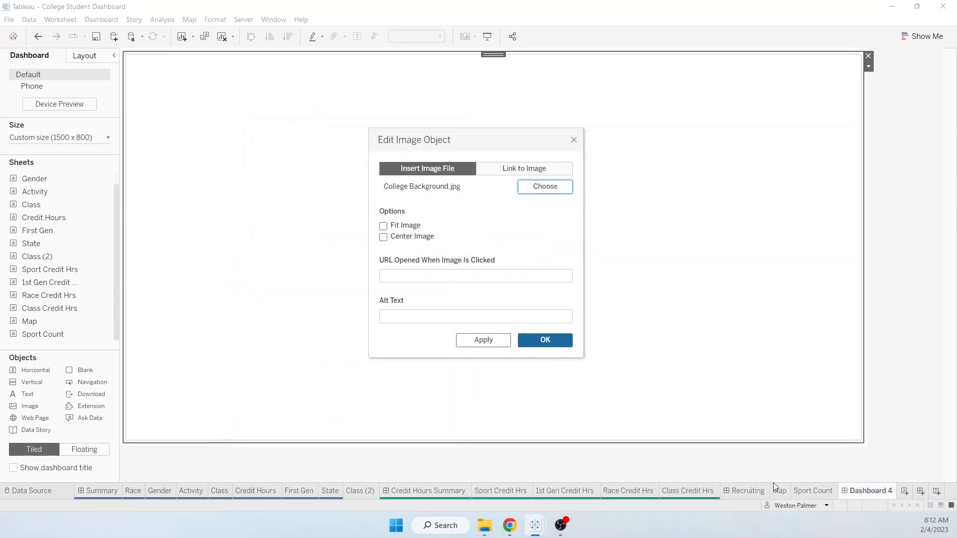
{"action": "left_click", "coordinate": [383, 225]}
{"action": "left_click", "coordinate": [383, 237]}
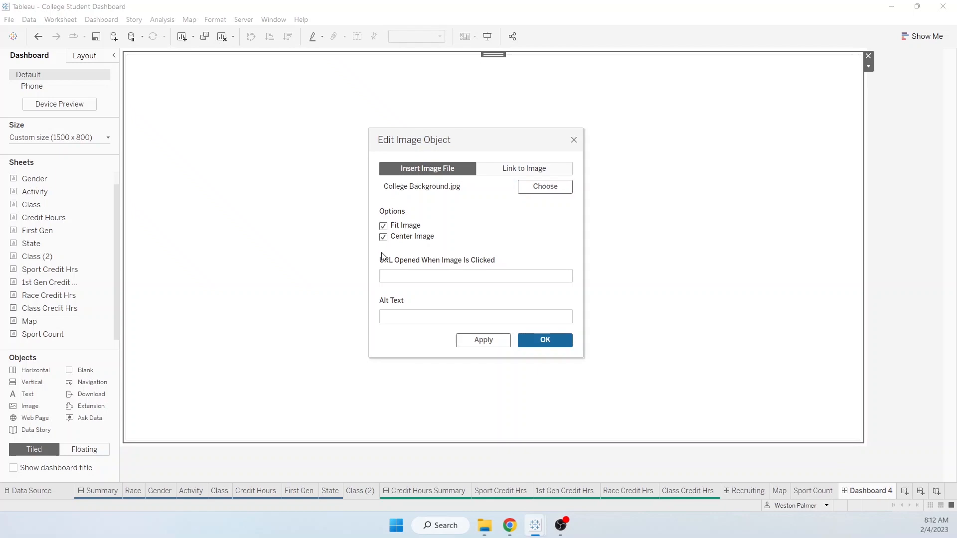
{"action": "left_click", "coordinate": [540, 342]}
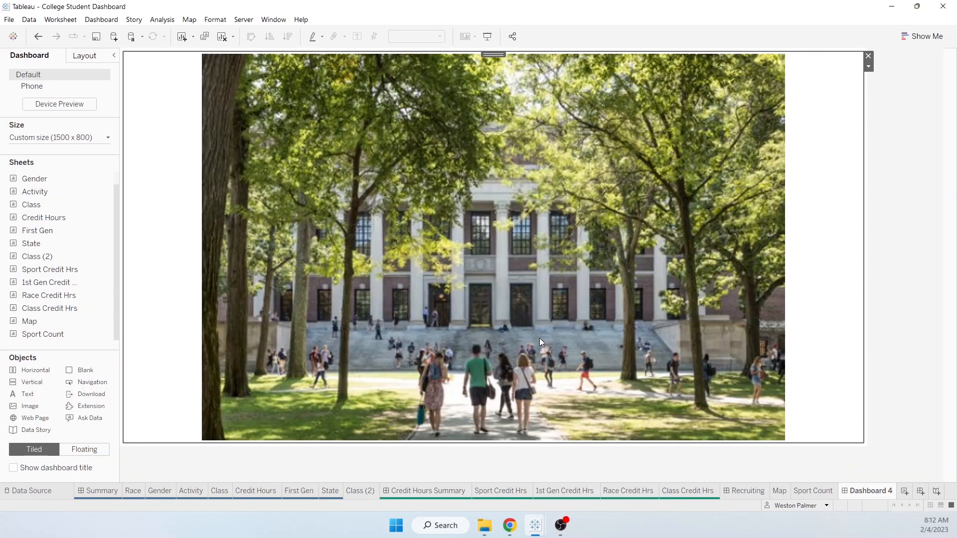
- Toggle Fit Image off and back on for the College Background photo
{"action": "right_click", "coordinate": [414, 241]}
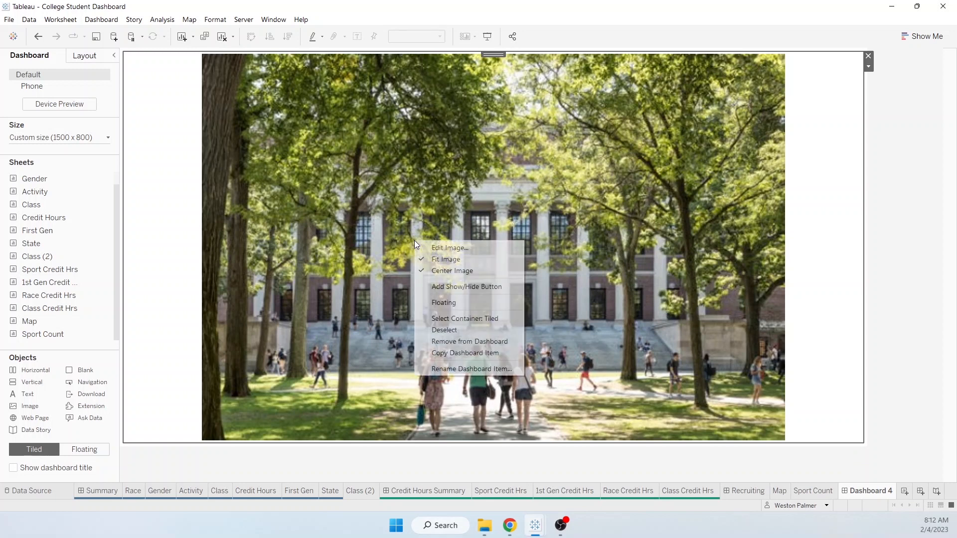
{"action": "left_click", "coordinate": [441, 258]}
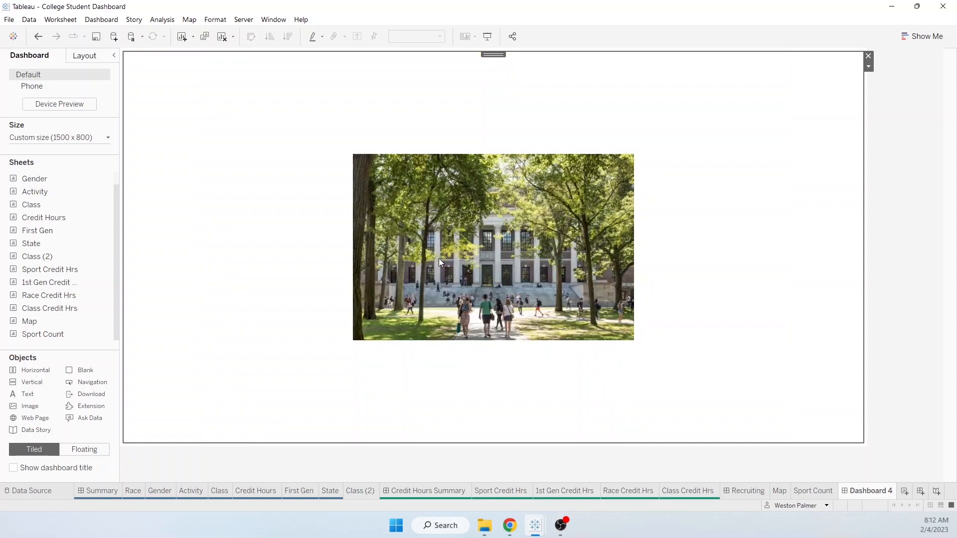
{"action": "right_click", "coordinate": [439, 258]}
{"action": "left_click", "coordinate": [449, 277]}
{"action": "right_click", "coordinate": [450, 286]}
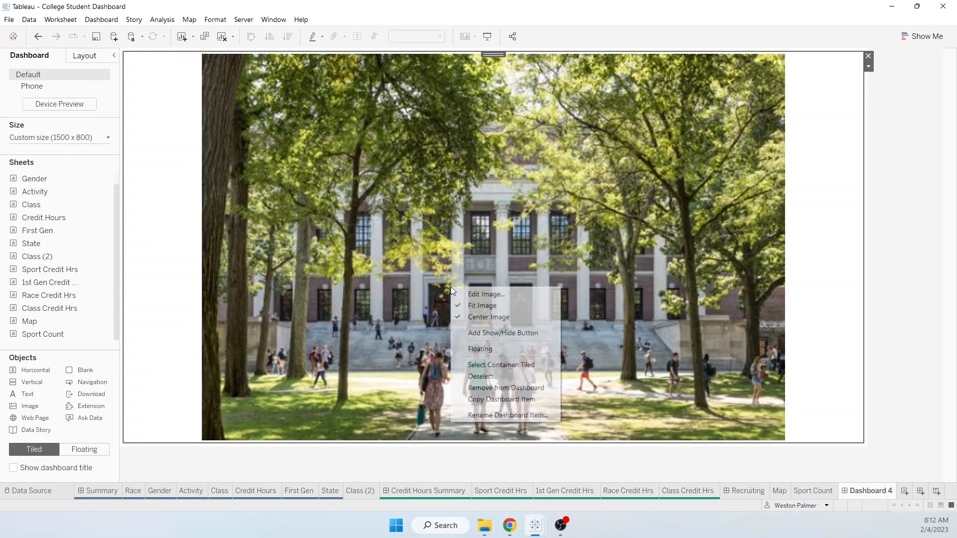
{"action": "left_click", "coordinate": [460, 321]}
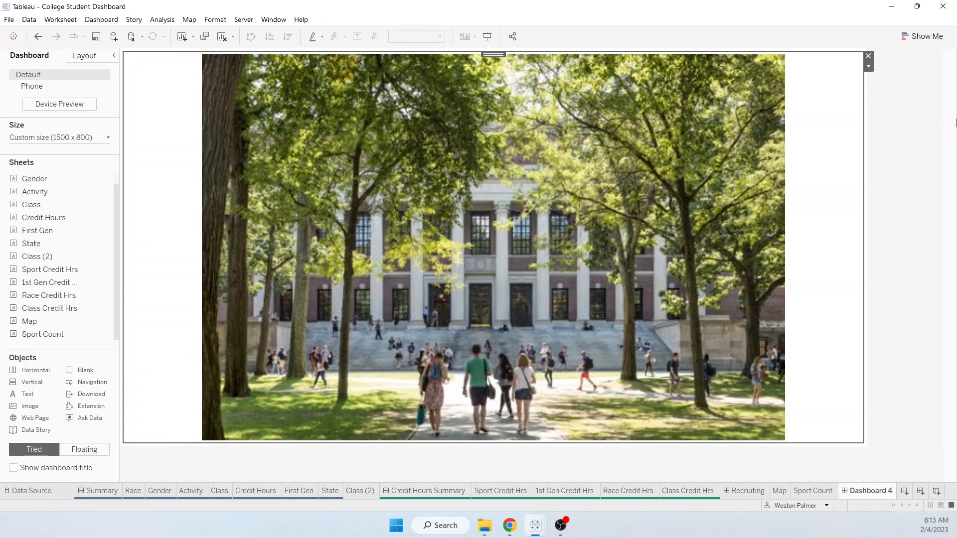
- Delete the photo, undo the deletion, and view its layout properties
{"action": "left_click", "coordinate": [867, 55]}
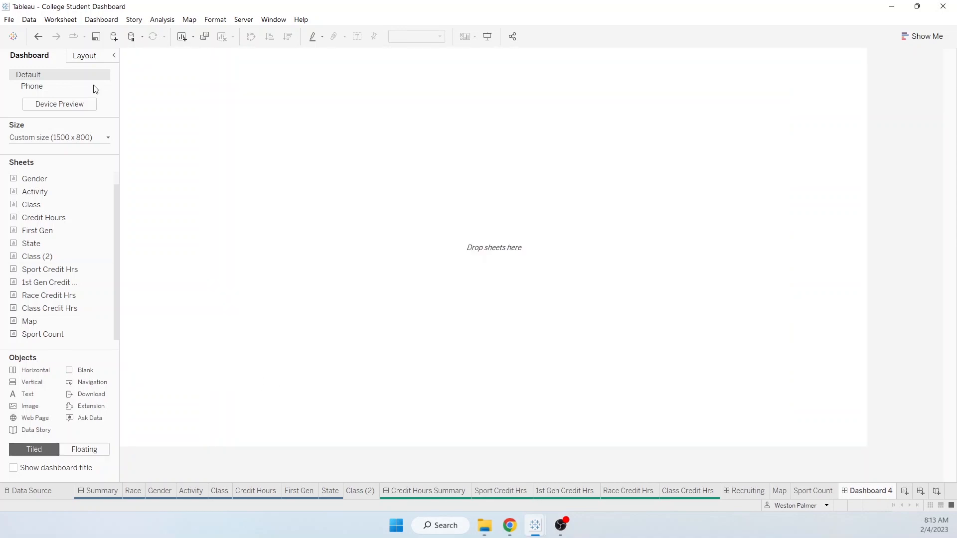
{"action": "left_click", "coordinate": [37, 37]}
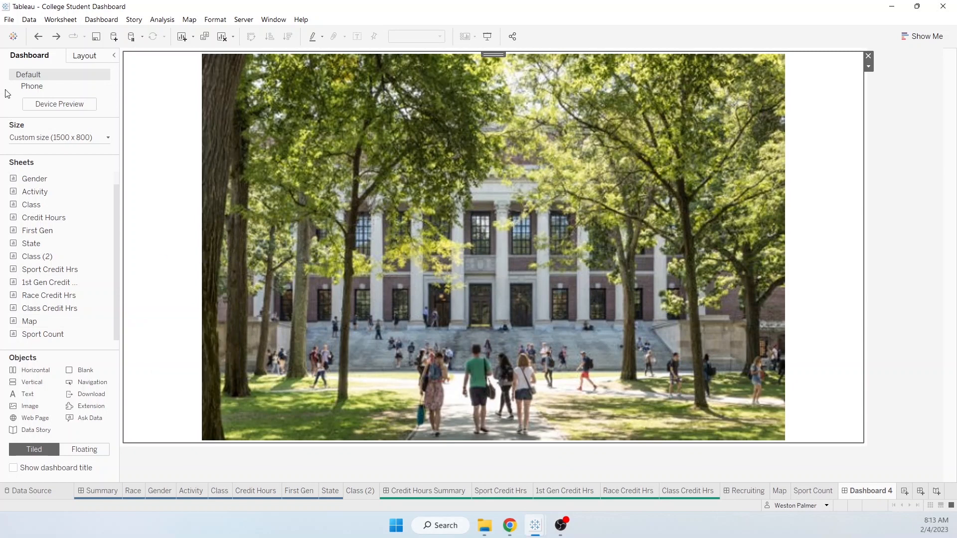
{"action": "left_click", "coordinate": [80, 57]}
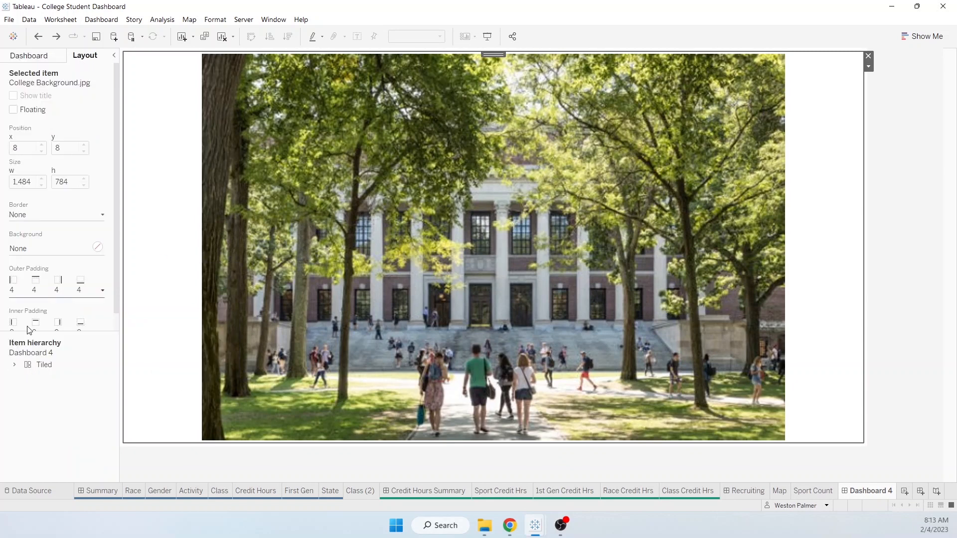
- Select the photo's tiled container and give it a light blue background
{"action": "left_click", "coordinate": [14, 365]}
{"action": "left_click", "coordinate": [43, 365]}
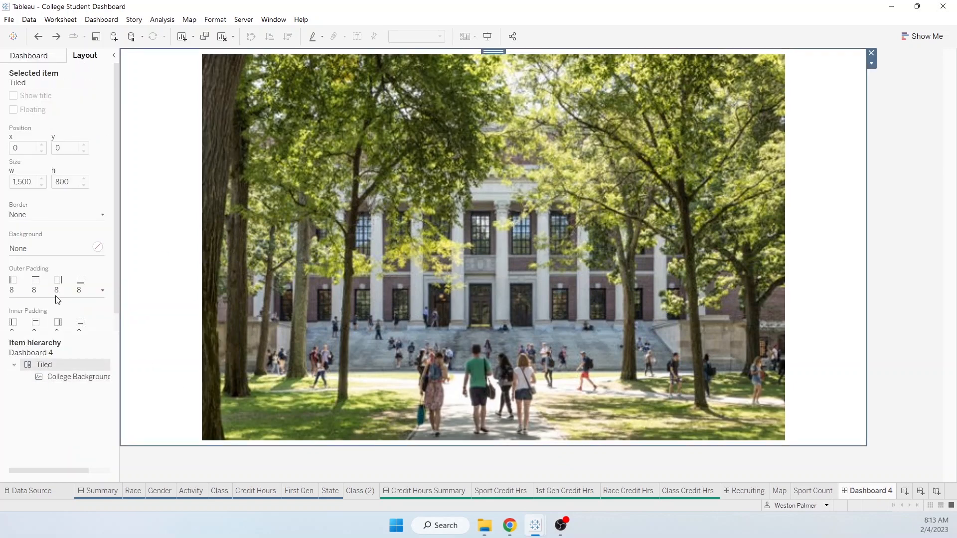
{"action": "left_click", "coordinate": [98, 247]}
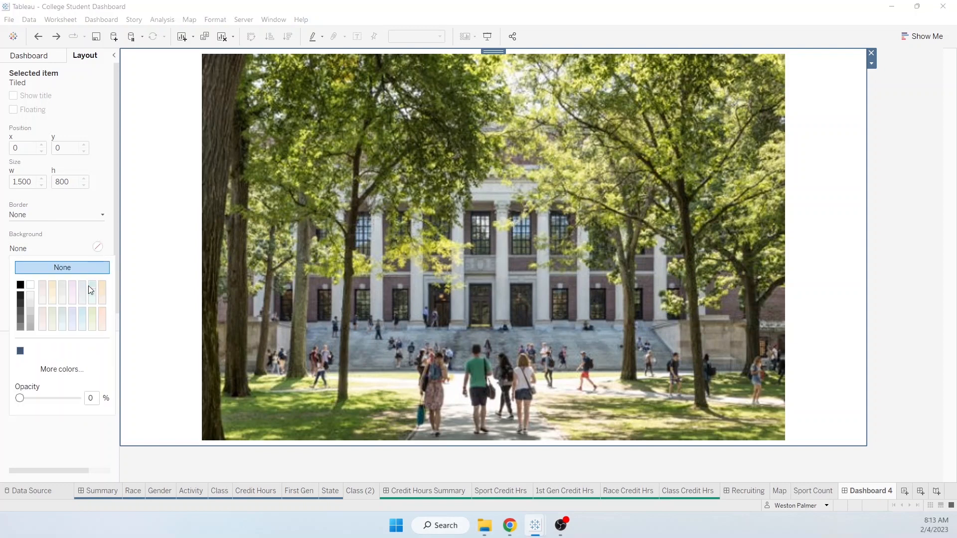
{"action": "left_click", "coordinate": [83, 313]}
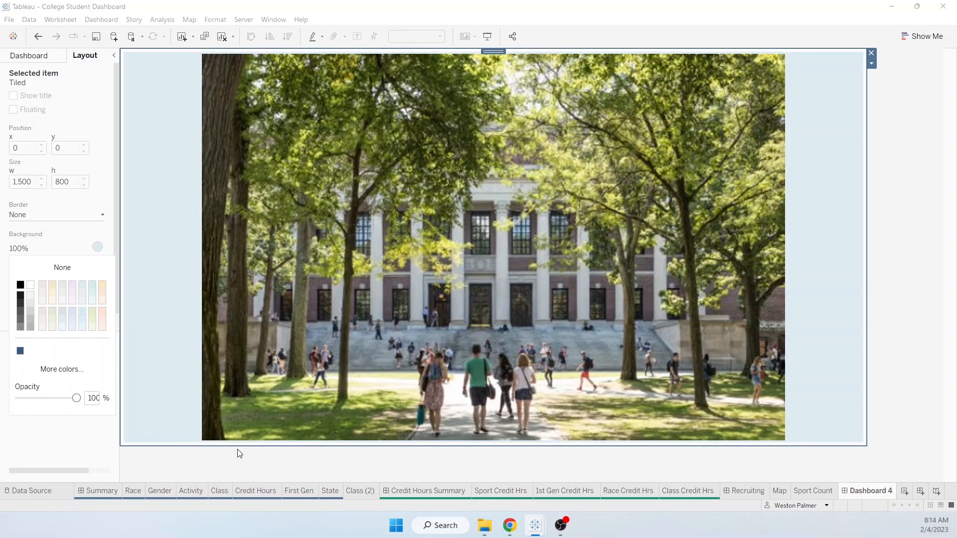
{"action": "left_click", "coordinate": [54, 241]}
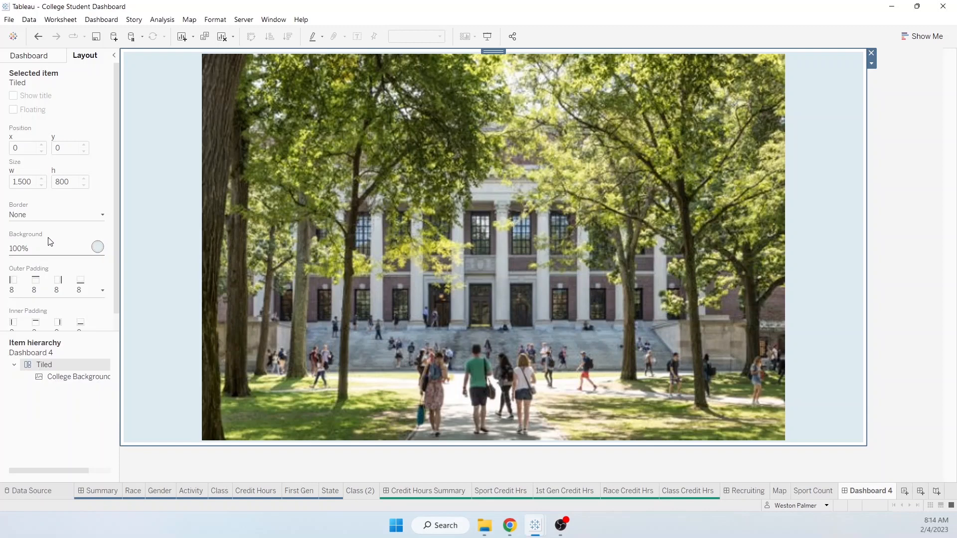
- Set the image's outer padding to 0 on all sides
{"action": "left_click", "coordinate": [103, 290]}
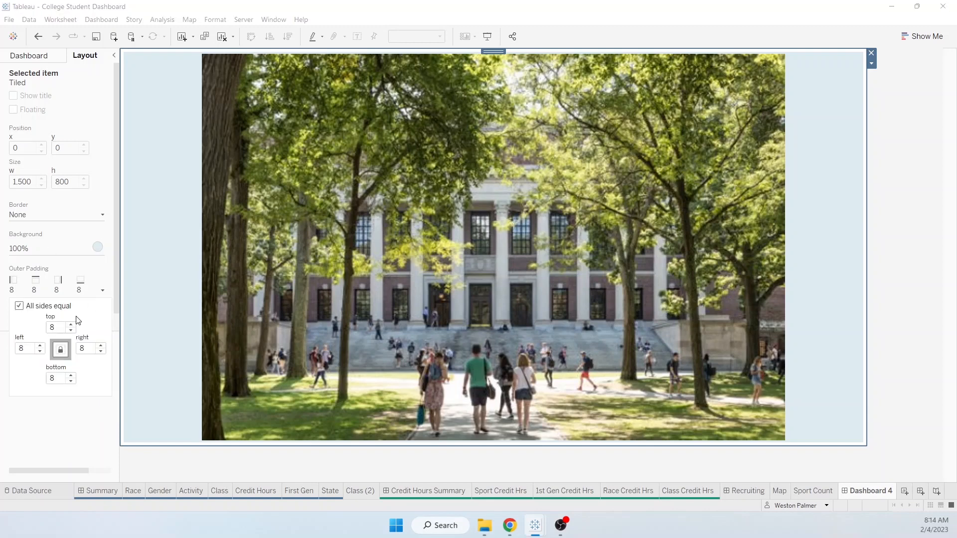
{"action": "double_click", "coordinate": [59, 329]}
{"action": "type", "text": "0"}
{"action": "key", "text": "Return"}
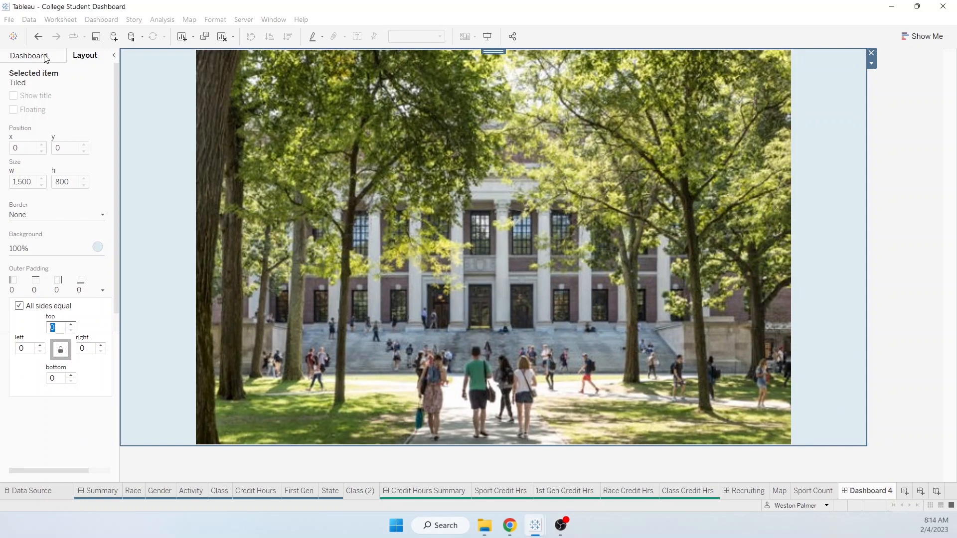
{"action": "left_click", "coordinate": [29, 56]}
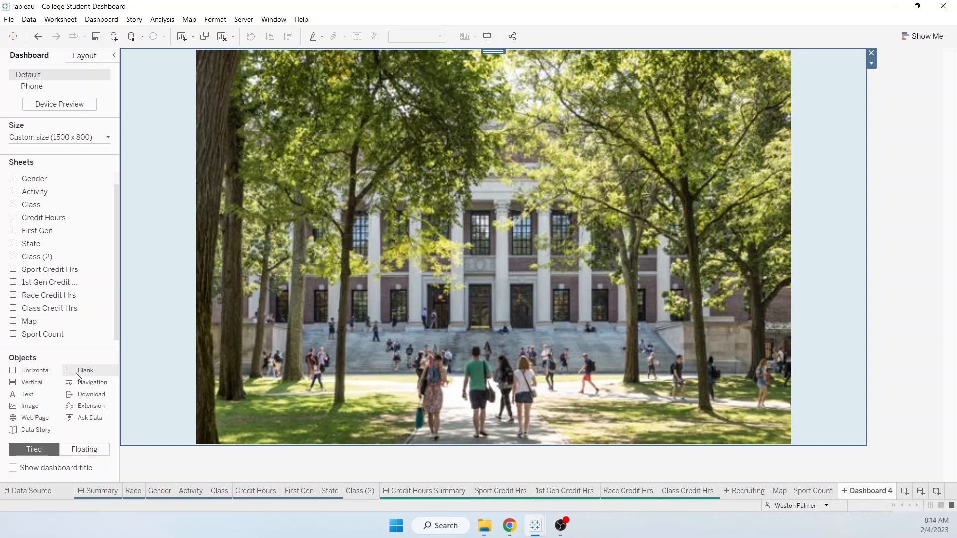
- Add a floating Blank object stretched into a thin full-width strip at the dashboard top
{"action": "left_click", "coordinate": [82, 450]}
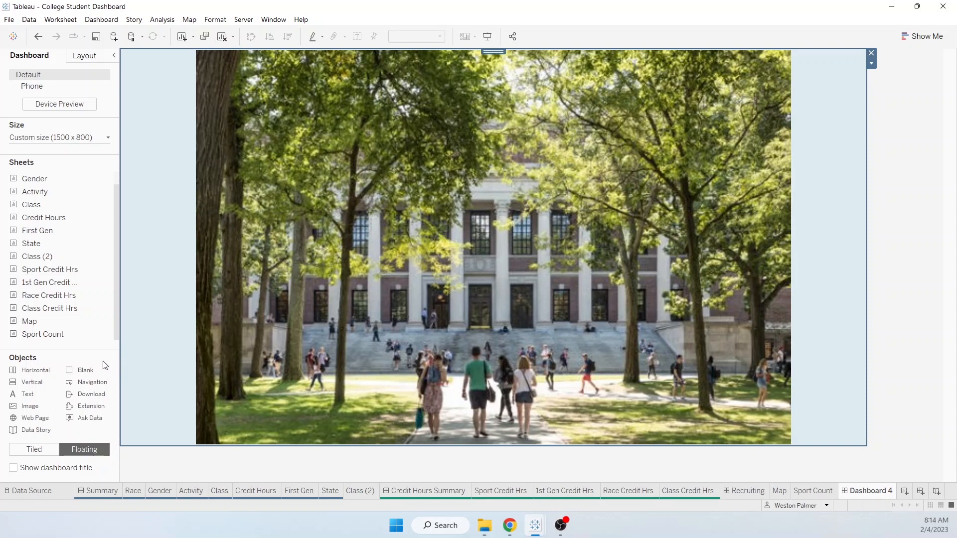
{"action": "left_click_drag", "start_coordinate": [82, 371], "coordinate": [119, 155]}
{"action": "left_click_drag", "start_coordinate": [573, 172], "coordinate": [866, 169]}
{"action": "left_click_drag", "start_coordinate": [818, 229], "coordinate": [817, 131]}
{"action": "left_click_drag", "start_coordinate": [497, 91], "coordinate": [495, 49]}
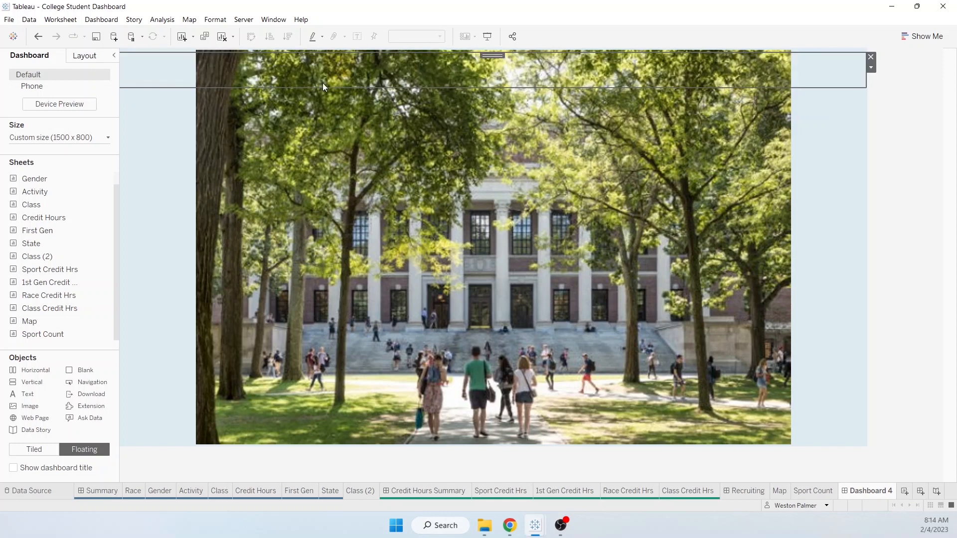
- Fill the blank strip's background with dark blue
{"action": "left_click", "coordinate": [91, 55]}
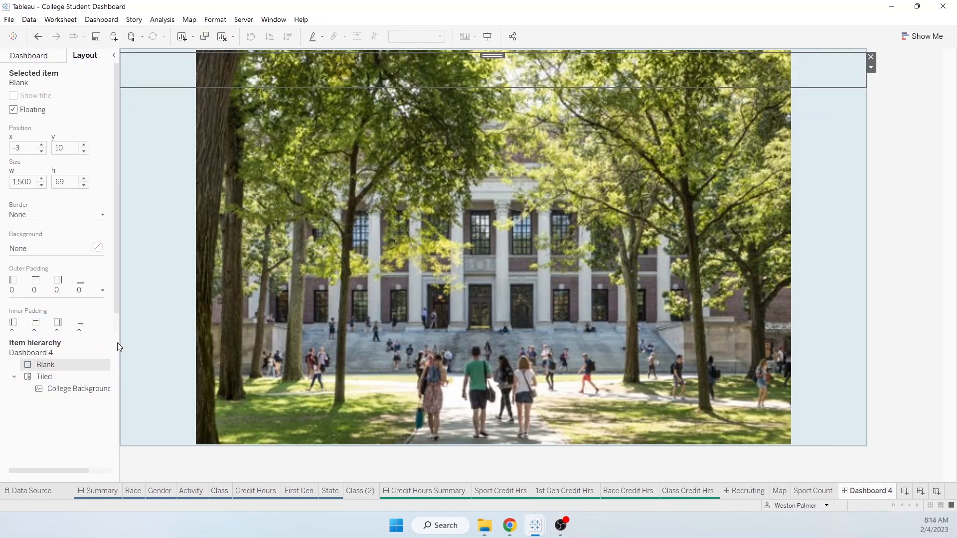
{"action": "left_click", "coordinate": [98, 247]}
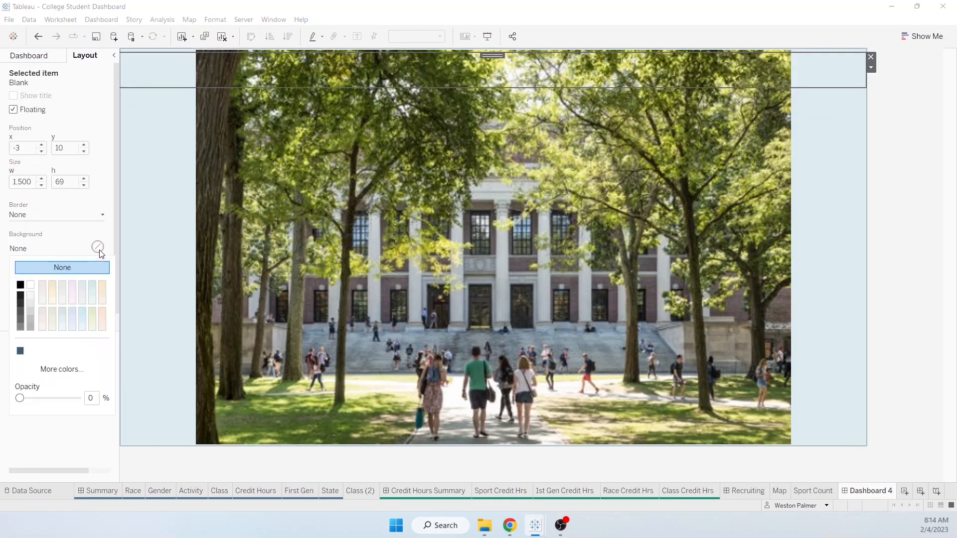
{"action": "left_click", "coordinate": [21, 351]}
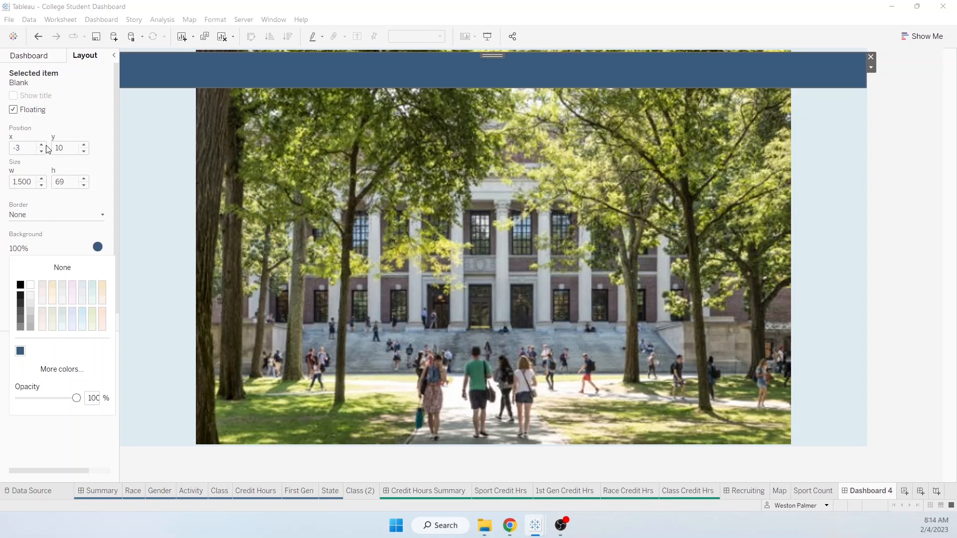
- Position the dark blue strip at x 0, y 2
{"action": "left_click", "coordinate": [18, 148]}
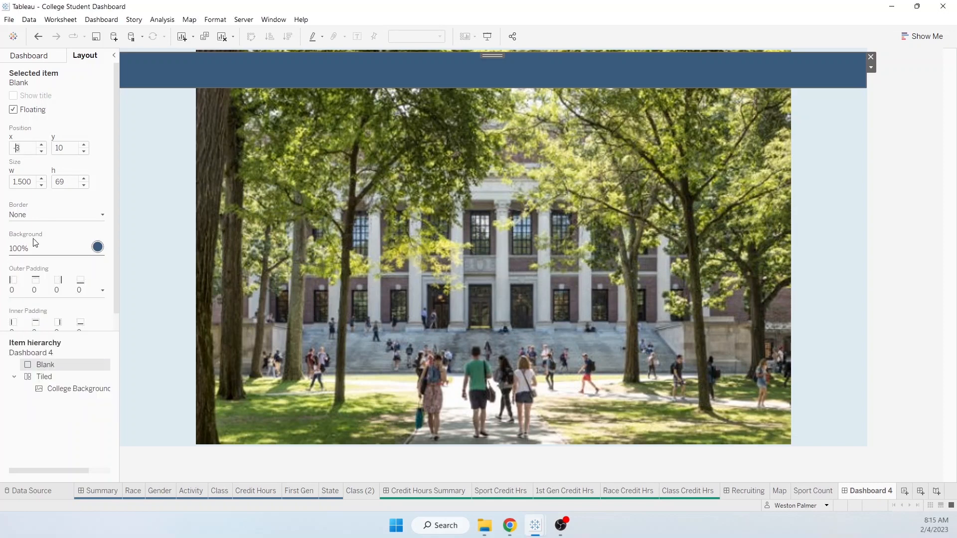
{"action": "left_click", "coordinate": [42, 145]}
{"action": "left_click", "coordinate": [41, 145]}
{"action": "left_click", "coordinate": [43, 146]}
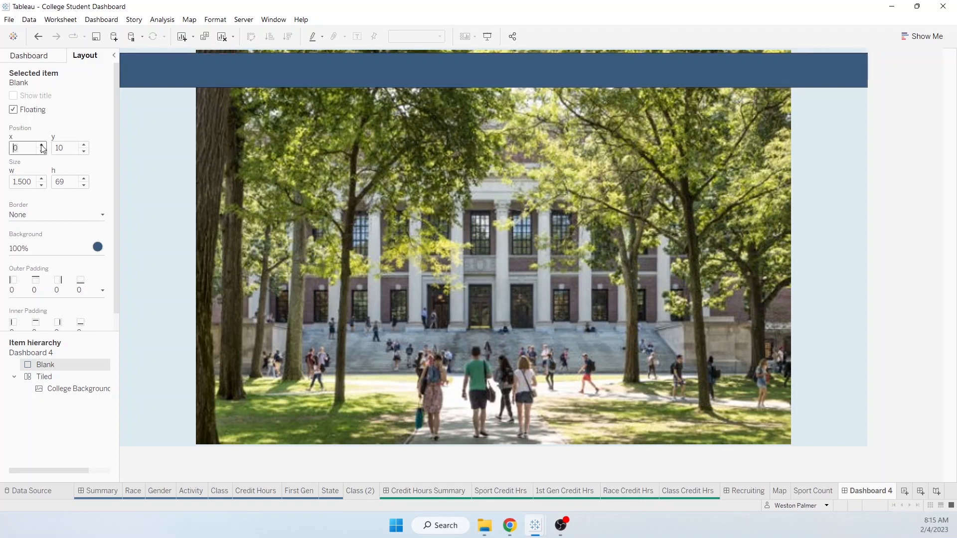
{"action": "left_click", "coordinate": [84, 151]}
{"action": "left_click", "coordinate": [83, 151]}
{"action": "left_click", "coordinate": [84, 151]}
{"action": "left_click", "coordinate": [84, 151]}
{"action": "left_click", "coordinate": [84, 151]}
{"action": "left_click", "coordinate": [84, 151]}
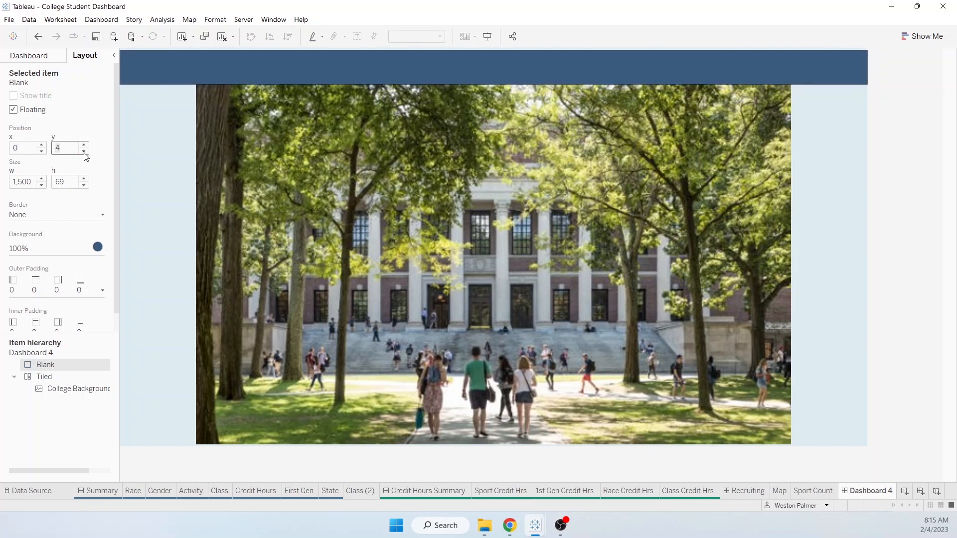
{"action": "left_click", "coordinate": [84, 151]}
{"action": "left_click", "coordinate": [84, 151]}
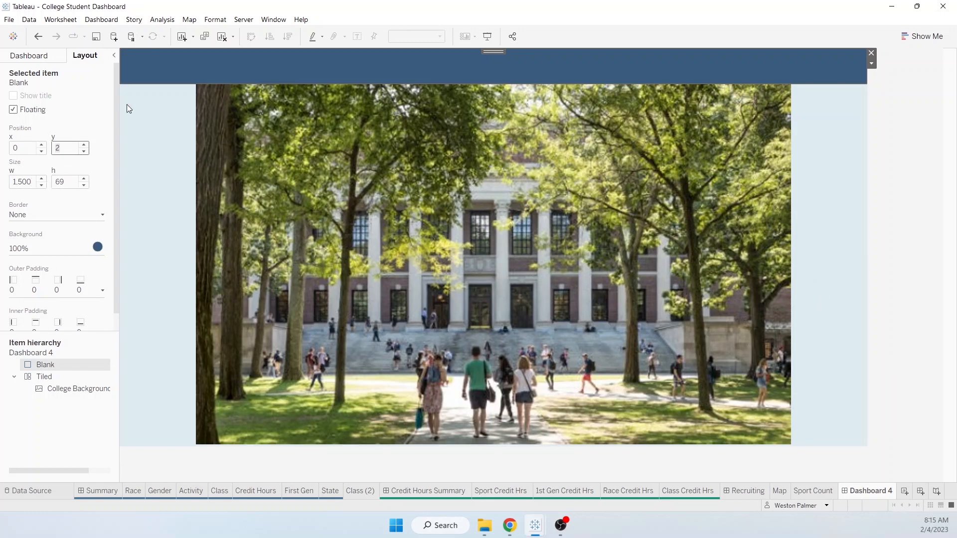
{"action": "left_click", "coordinate": [17, 56]}
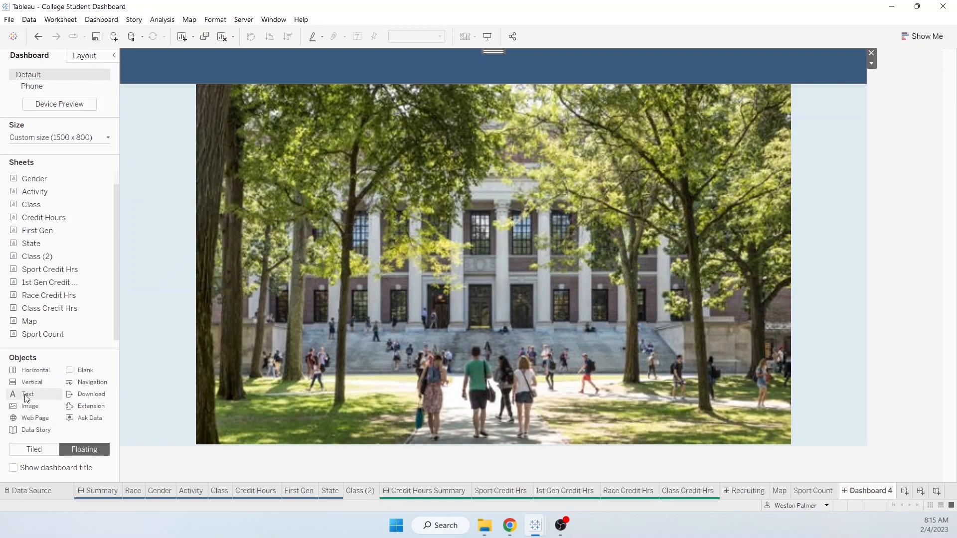
- Add a 'Template Title' text box in the band: light colour, centred, bold, Wide Latin
{"action": "left_click_drag", "start_coordinate": [26, 397], "coordinate": [262, 50]}
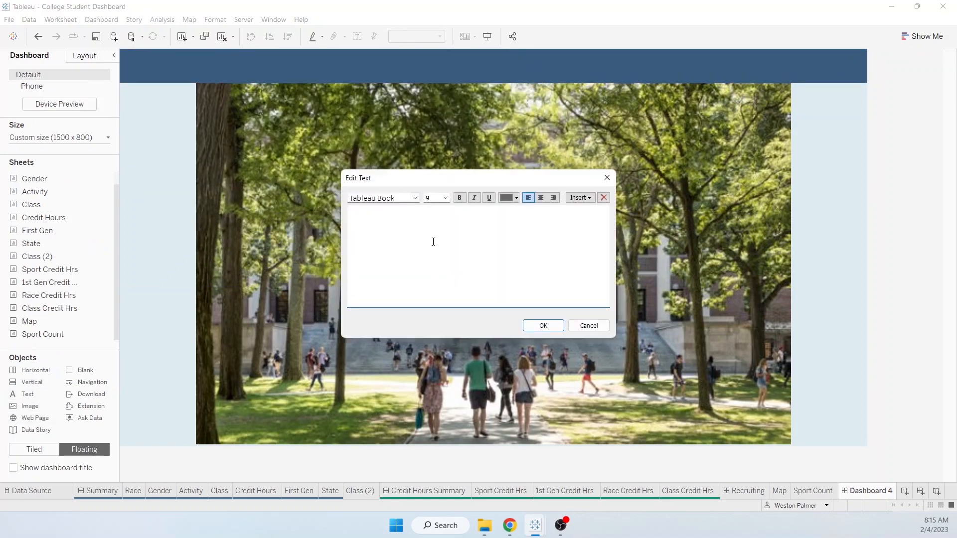
{"action": "left_click", "coordinate": [517, 198]}
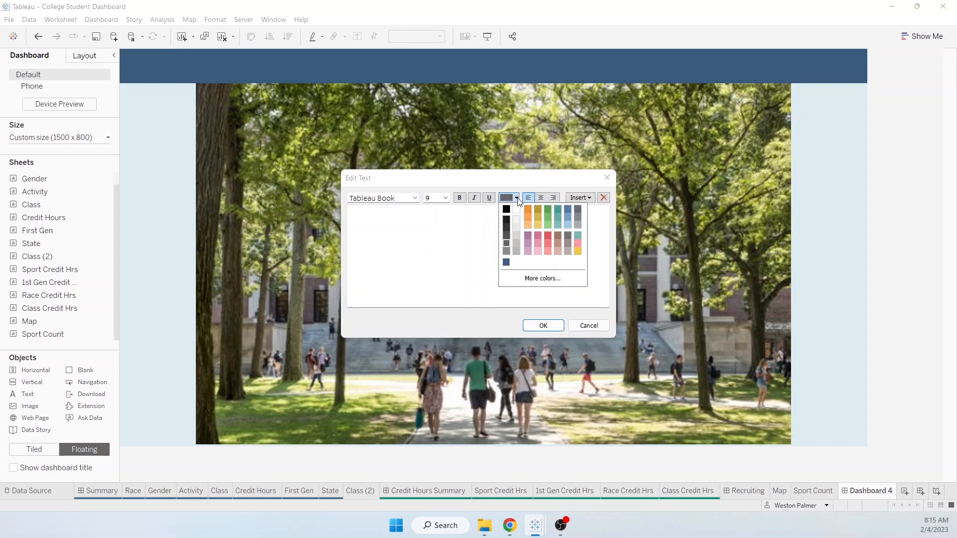
{"action": "left_click", "coordinate": [516, 225]}
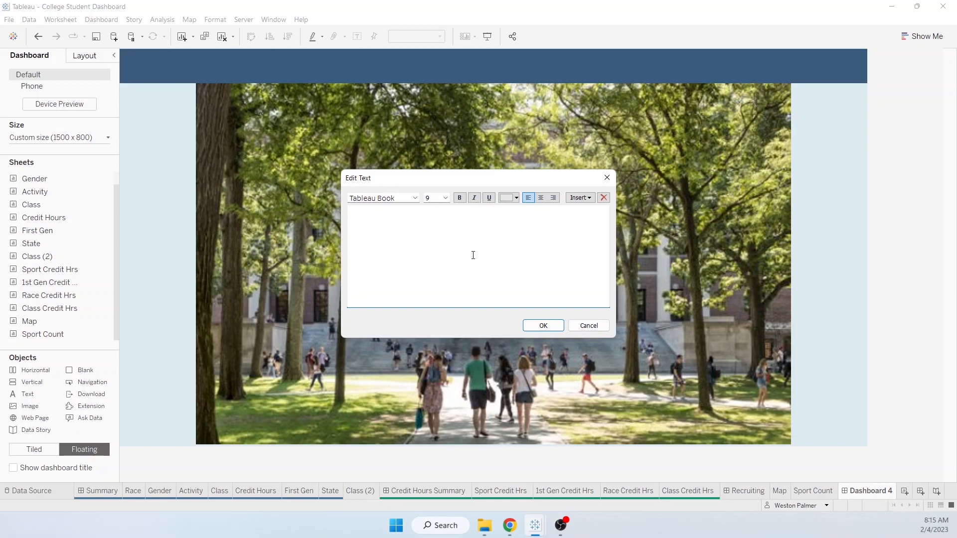
{"action": "left_click", "coordinate": [444, 198]}
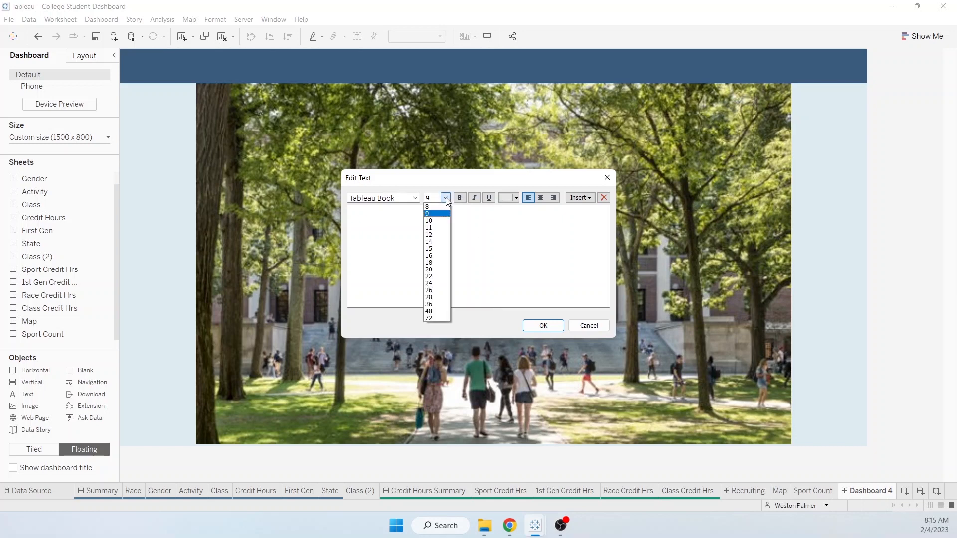
{"action": "left_click", "coordinate": [442, 248]}
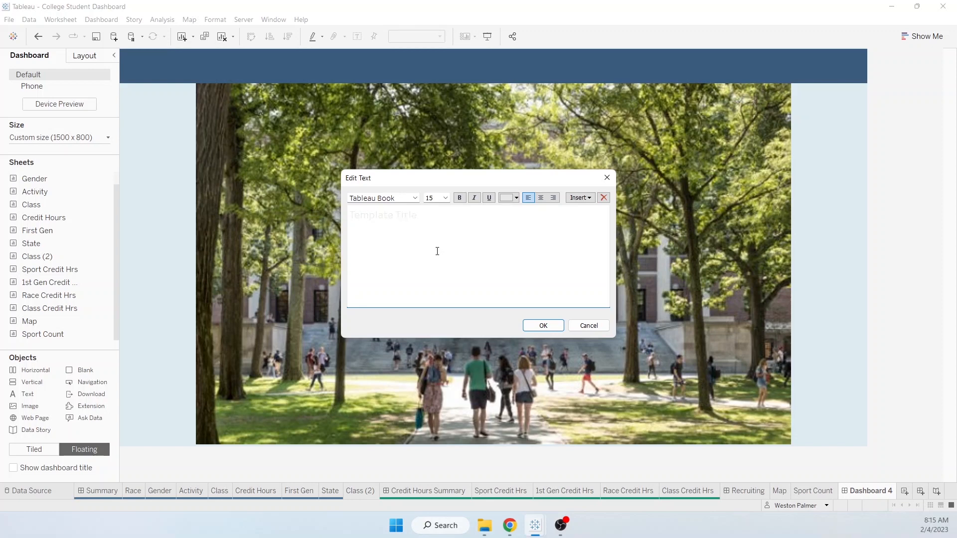
{"action": "left_click_drag", "start_coordinate": [459, 221], "coordinate": [306, 221]}
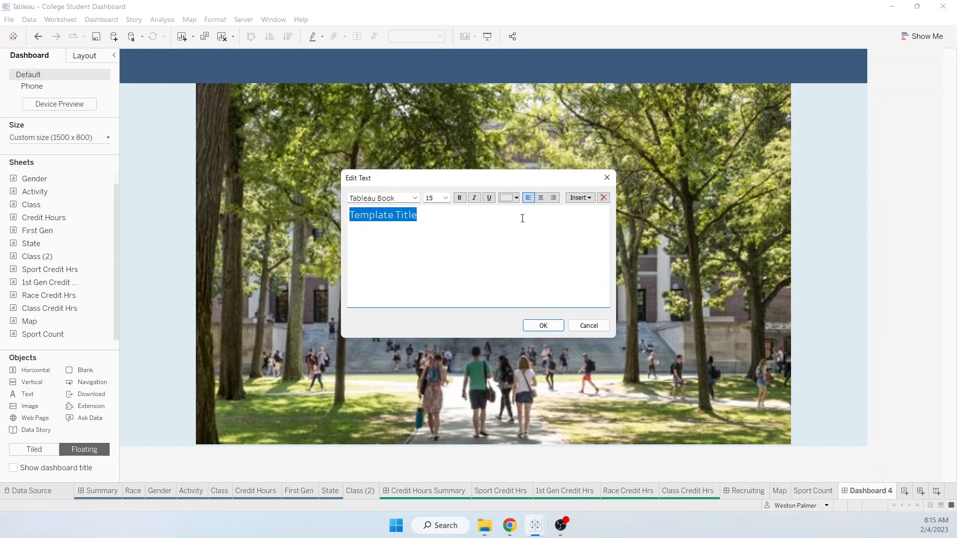
{"action": "left_click", "coordinate": [541, 197]}
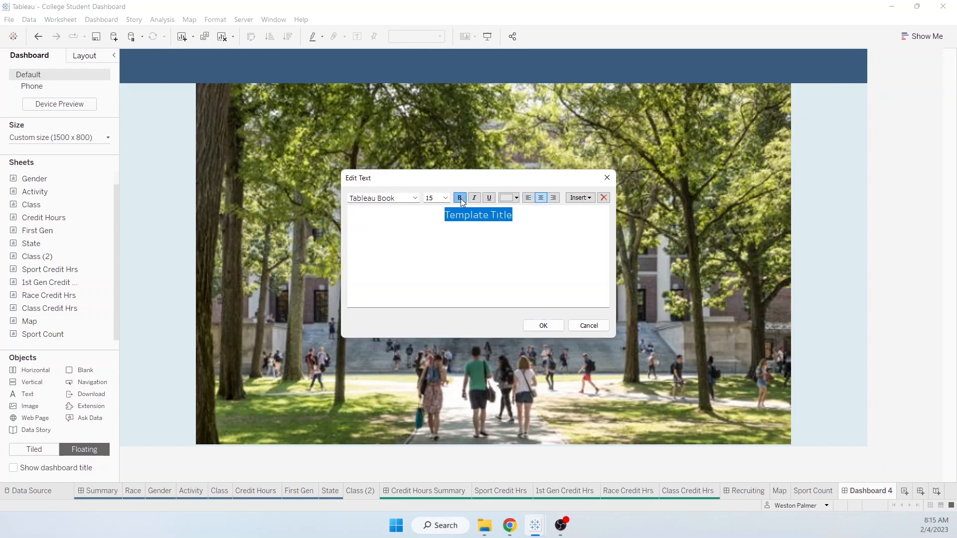
{"action": "left_click", "coordinate": [416, 198]}
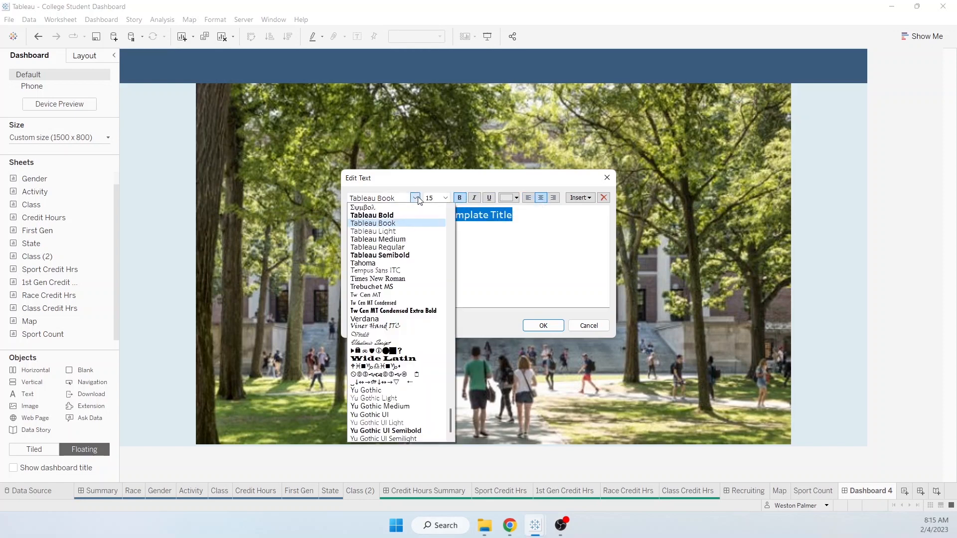
{"action": "left_click", "coordinate": [411, 360]}
{"action": "left_click", "coordinate": [553, 324]}
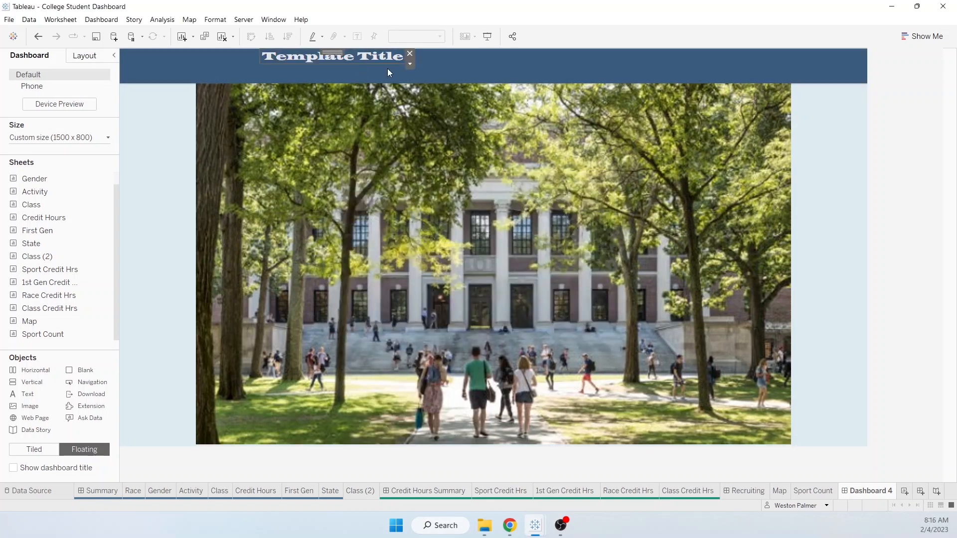
- Enlarge the Template Title text to font size 26
{"action": "left_click", "coordinate": [409, 62]}
{"action": "left_click", "coordinate": [434, 83]}
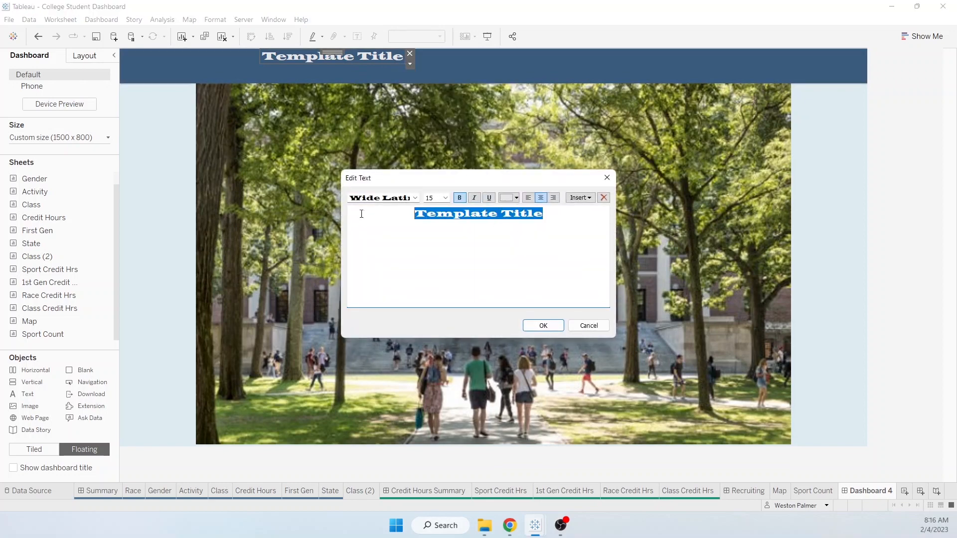
{"action": "left_click", "coordinate": [445, 198]}
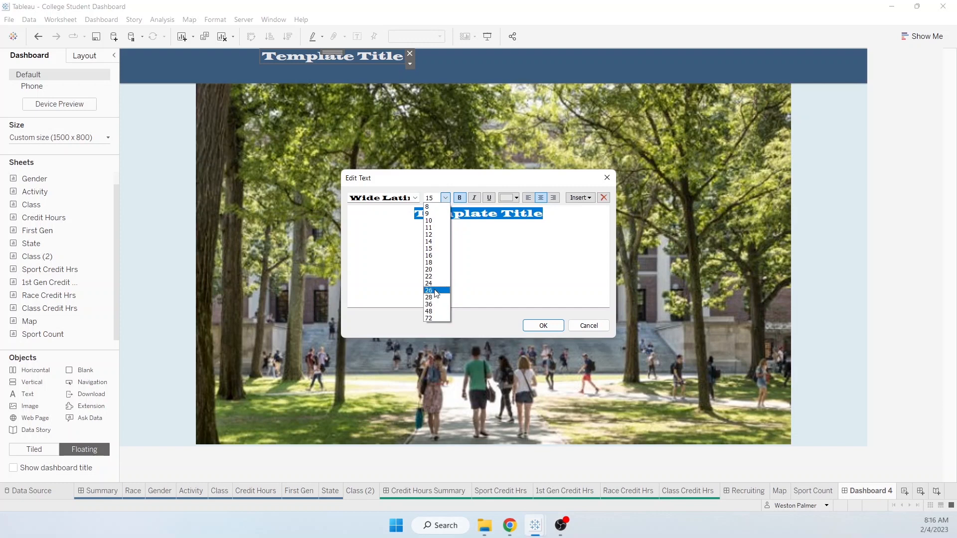
{"action": "left_click", "coordinate": [432, 291]}
{"action": "left_click", "coordinate": [543, 326]}
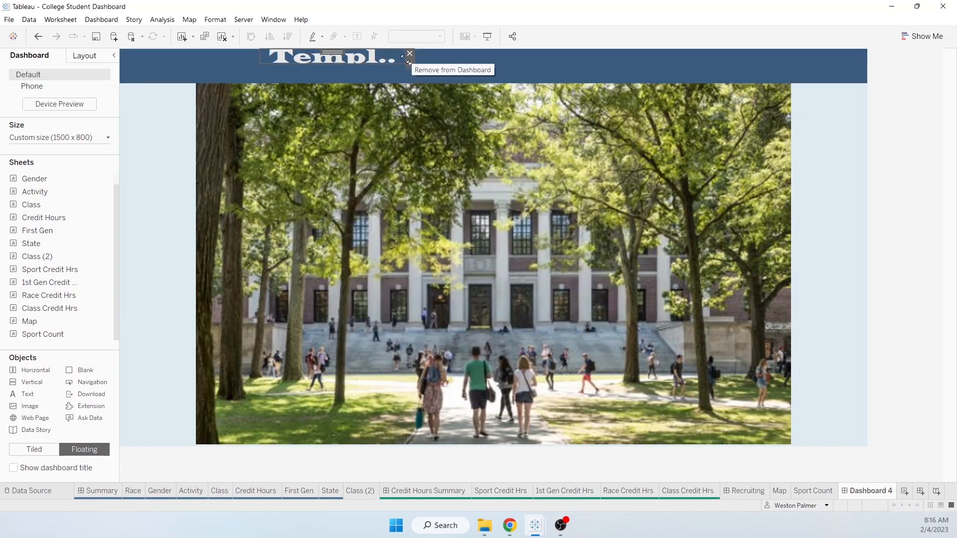
- Widen and recentre the title box so 'Template Title' shows in full, then return to Sheets and Objects
{"action": "left_click_drag", "start_coordinate": [403, 57], "coordinate": [606, 59]}
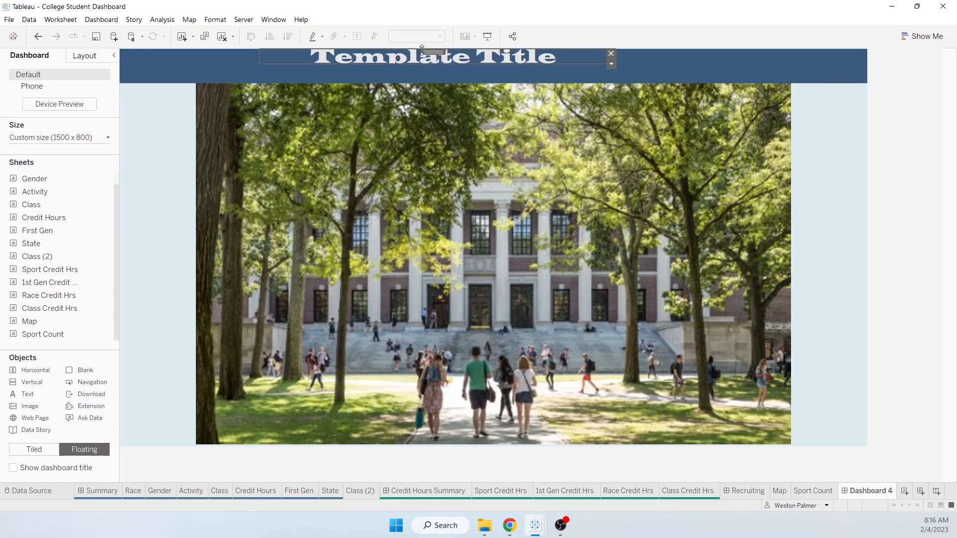
{"action": "left_click_drag", "start_coordinate": [429, 52], "coordinate": [450, 83]}
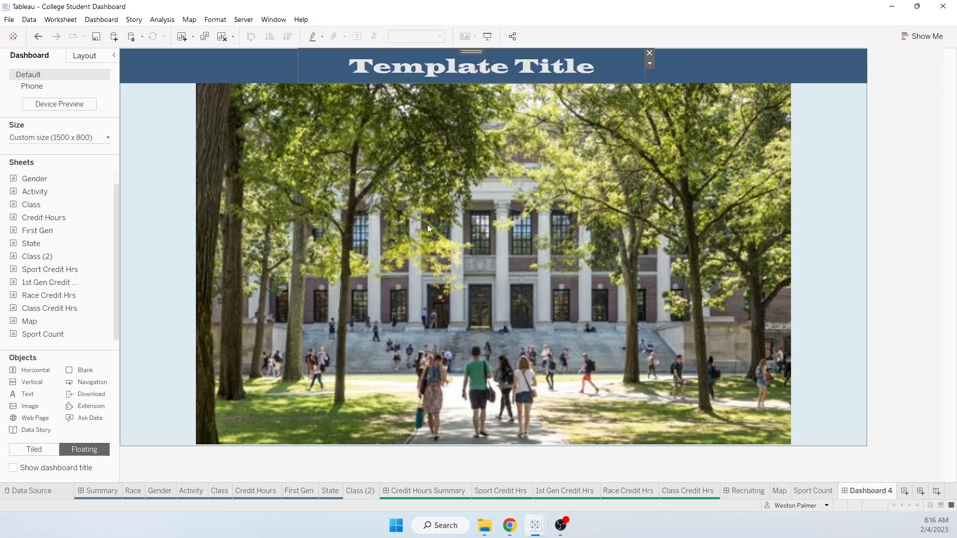
{"action": "left_click", "coordinate": [280, 288]}
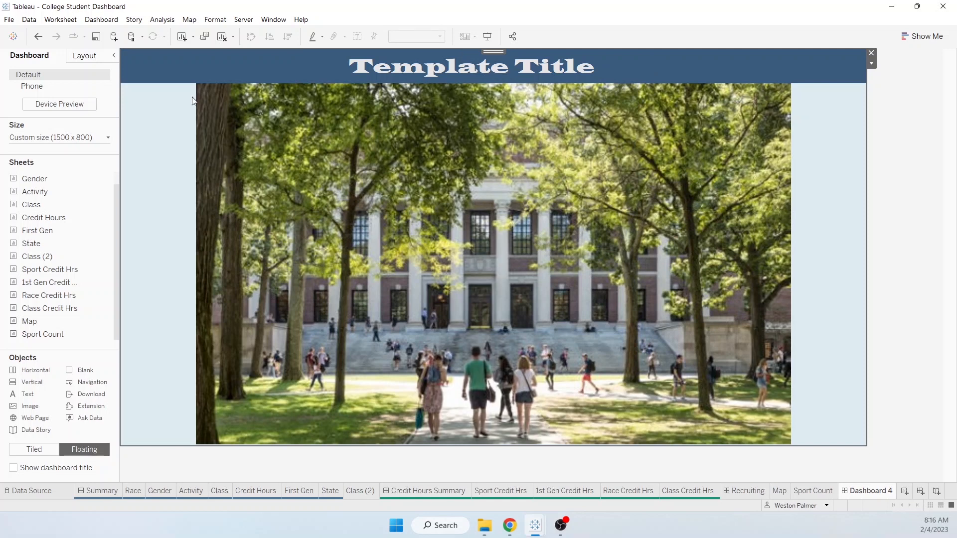
{"action": "left_click", "coordinate": [85, 56]}
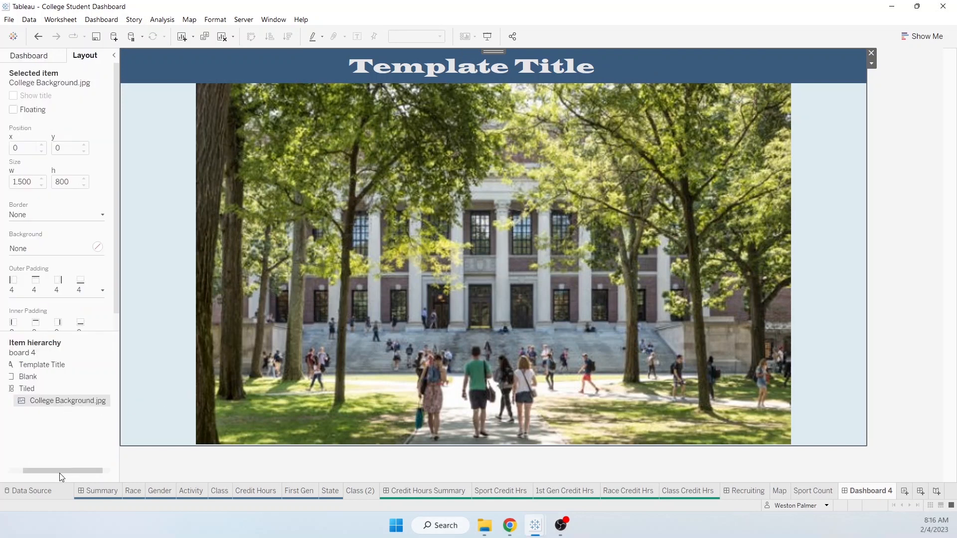
{"action": "left_click_drag", "start_coordinate": [61, 473], "coordinate": [12, 474]}
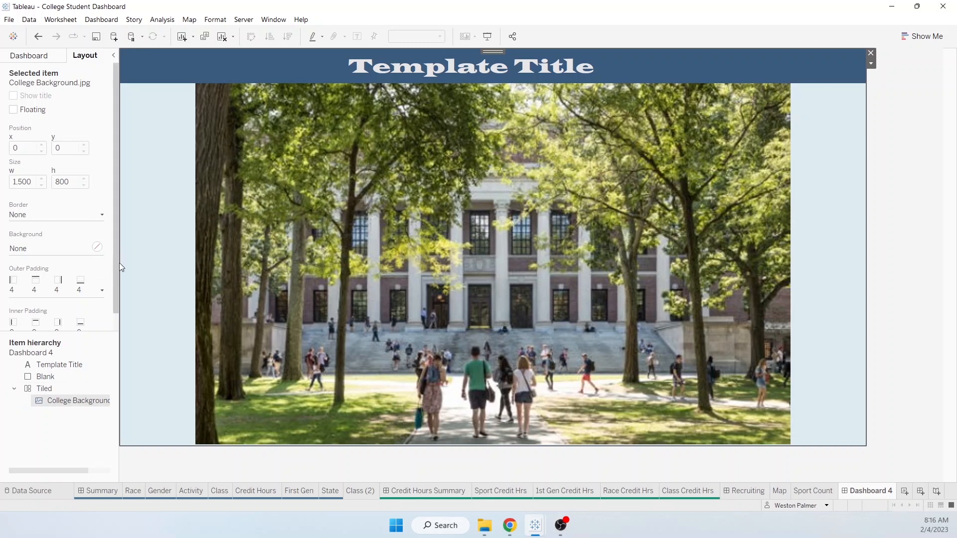
{"action": "left_click_drag", "start_coordinate": [115, 274], "coordinate": [117, 312]}
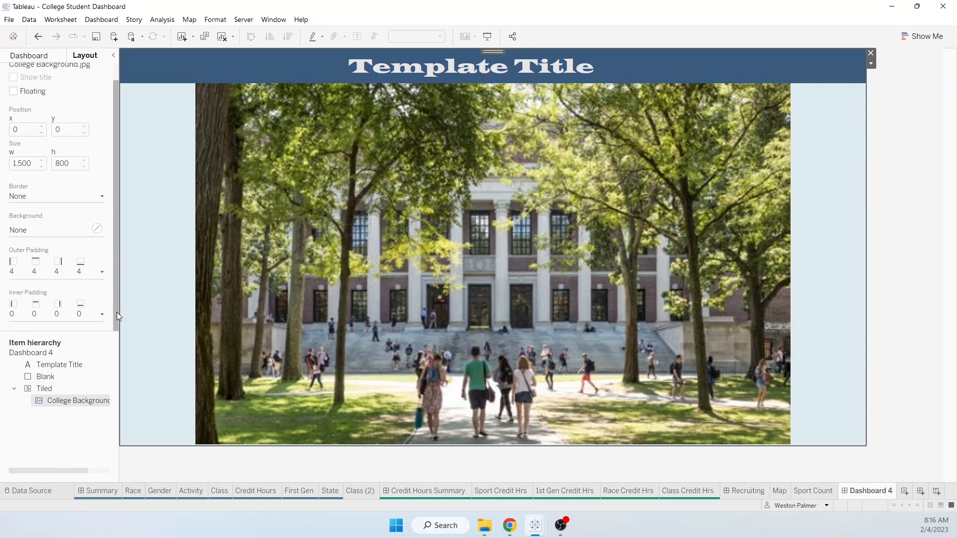
{"action": "left_click", "coordinate": [59, 403]}
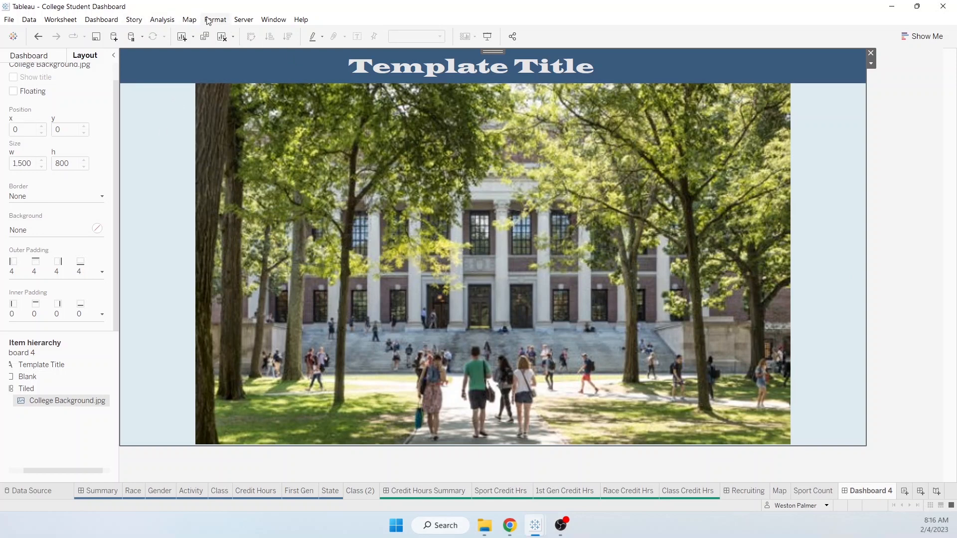
{"action": "left_click", "coordinate": [29, 55]}
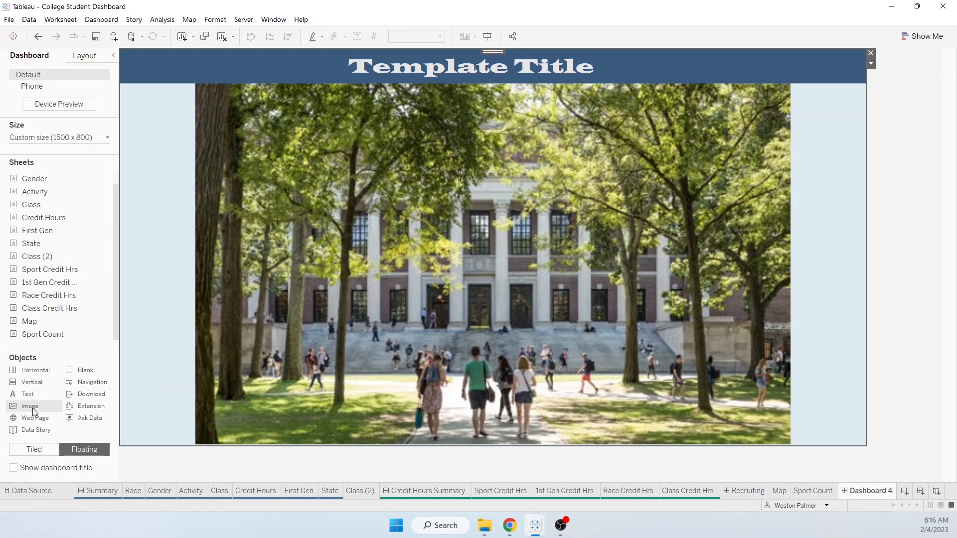
- Add a floating image object showing University Logo.jpg over the upper-left of the photo
{"action": "left_click_drag", "start_coordinate": [33, 408], "coordinate": [200, 130]}
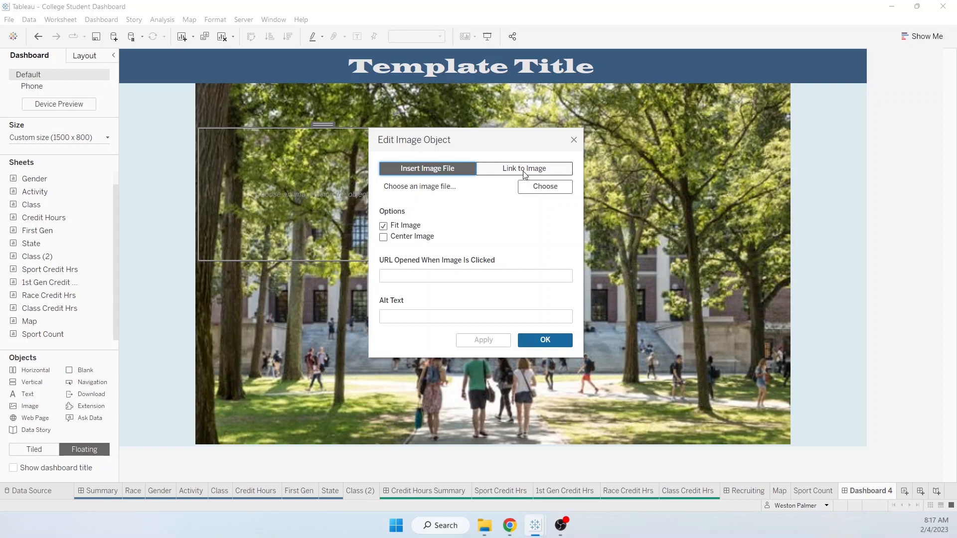
{"action": "left_click", "coordinate": [545, 186]}
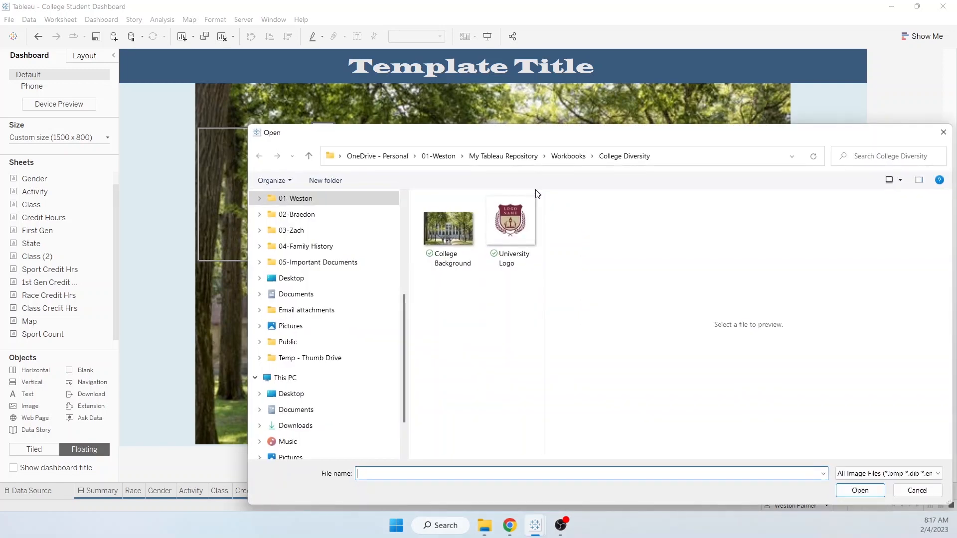
{"action": "left_click", "coordinate": [518, 222]}
{"action": "left_click", "coordinate": [858, 490]}
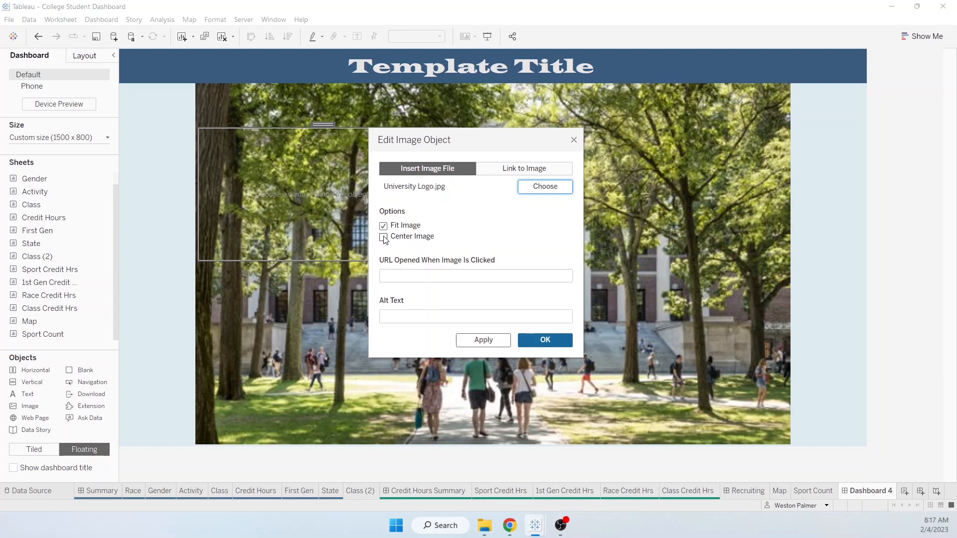
{"action": "left_click", "coordinate": [544, 339]}
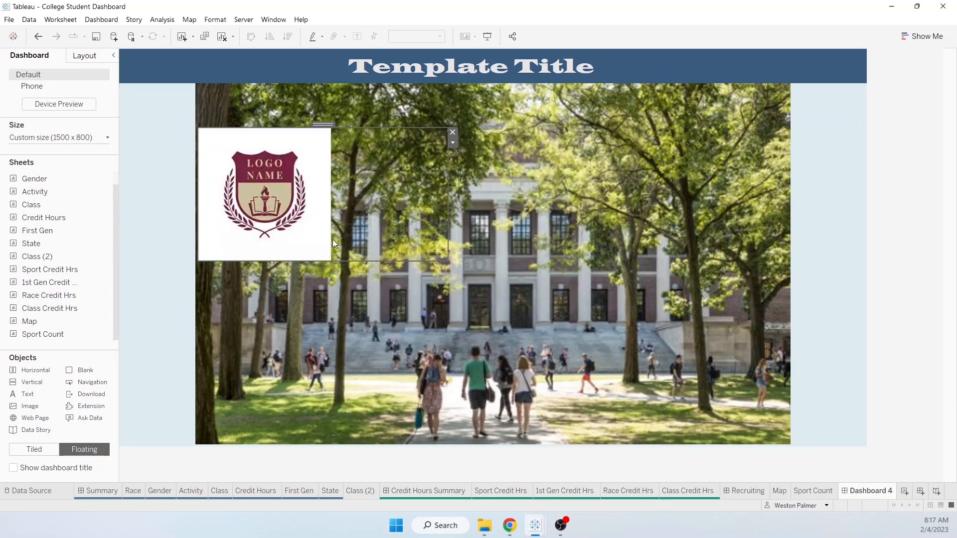
- Move the university logo into the top-left corner at x 0, y 0
{"action": "left_click_drag", "start_coordinate": [322, 124], "coordinate": [245, 53]}
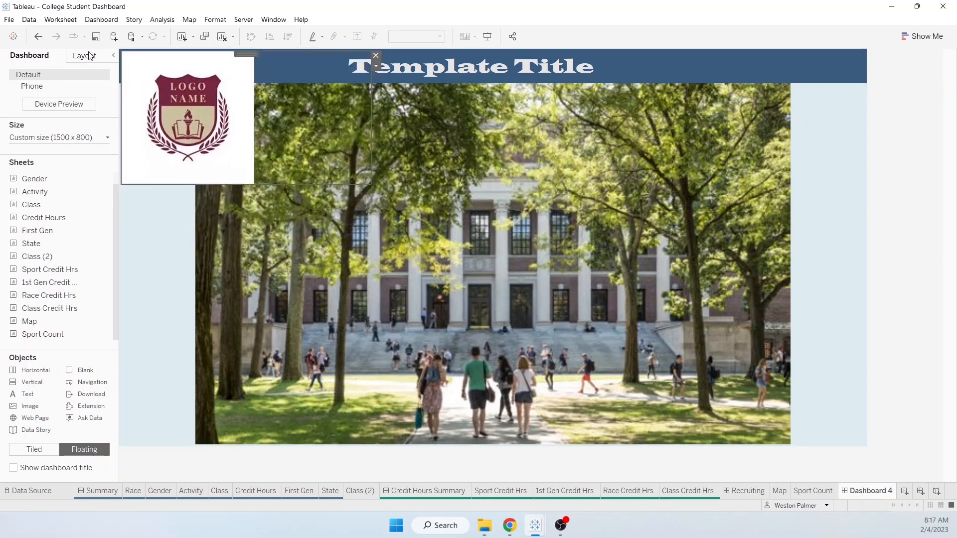
{"action": "left_click", "coordinate": [91, 56]}
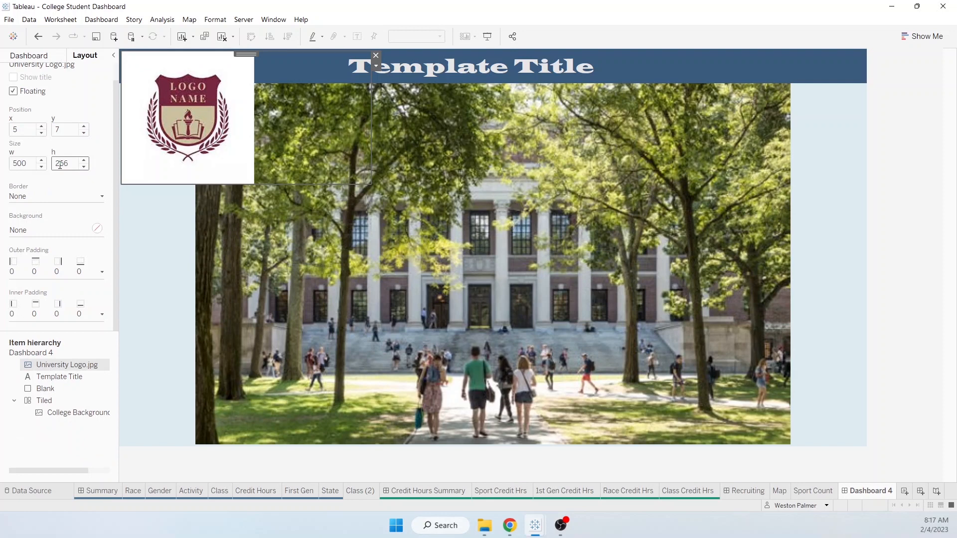
{"action": "left_click", "coordinate": [44, 132]}
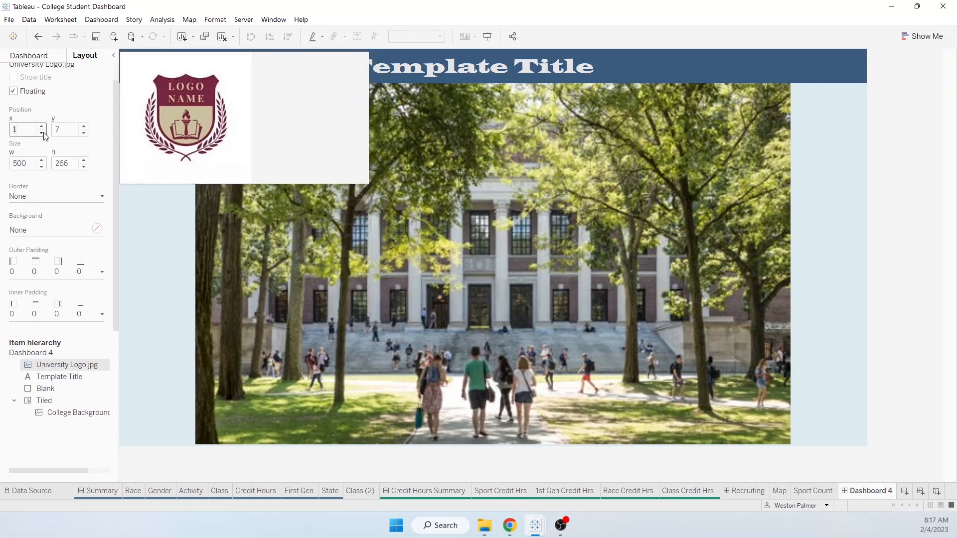
{"action": "left_click", "coordinate": [84, 133]}
{"action": "left_click", "coordinate": [84, 132]}
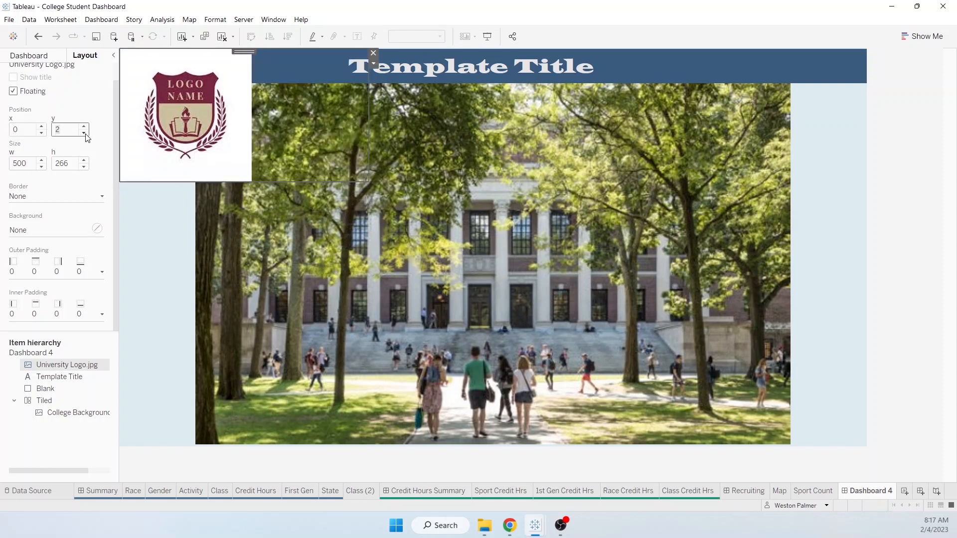
{"action": "left_click", "coordinate": [84, 132]}
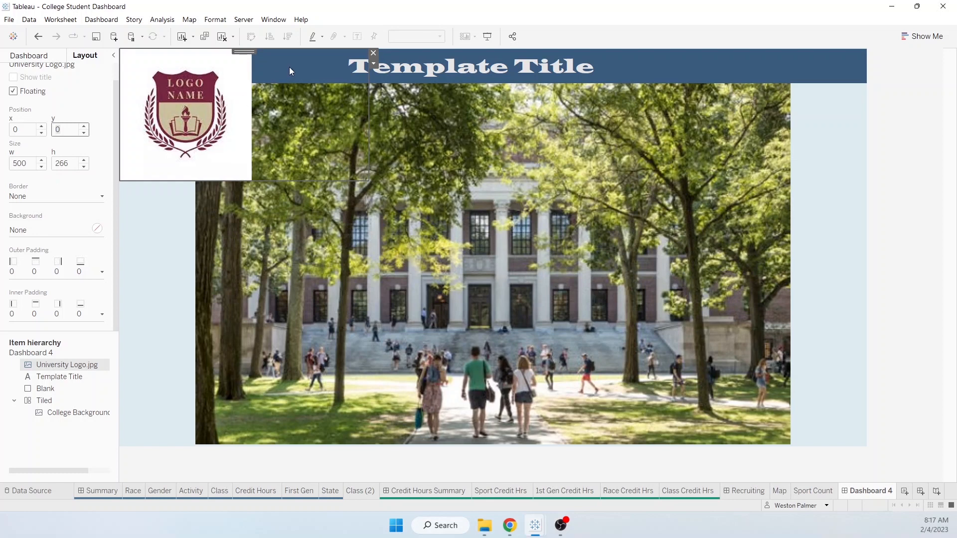
- Set the logo height to 68 px and rename the dashboard to 'Template'
{"action": "left_click", "coordinate": [61, 379]}
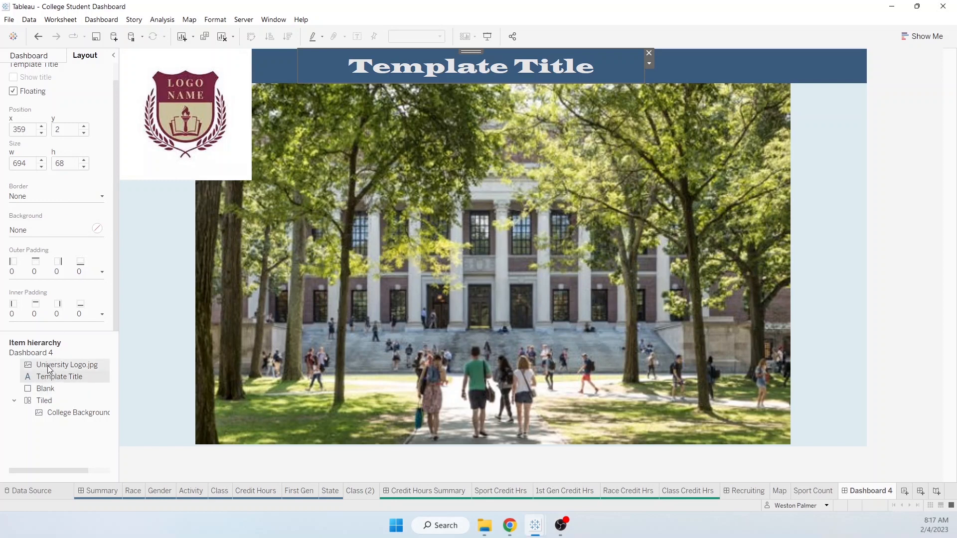
{"action": "left_click", "coordinate": [49, 365]}
{"action": "left_click", "coordinate": [67, 163]}
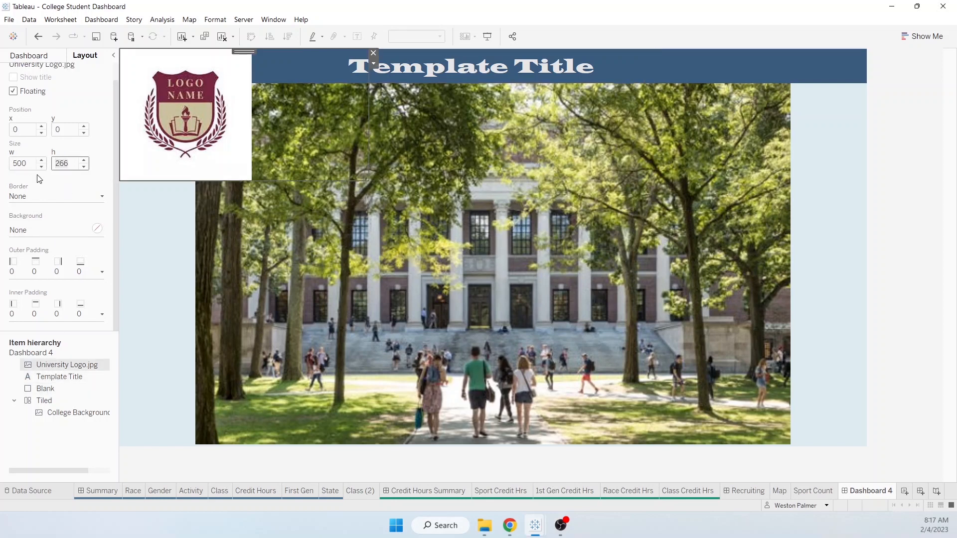
{"action": "key", "text": "Delete"}
{"action": "key", "text": "Delete"}
{"action": "key", "text": "Delete"}
{"action": "type", "text": "68"}
{"action": "key", "text": "Return"}
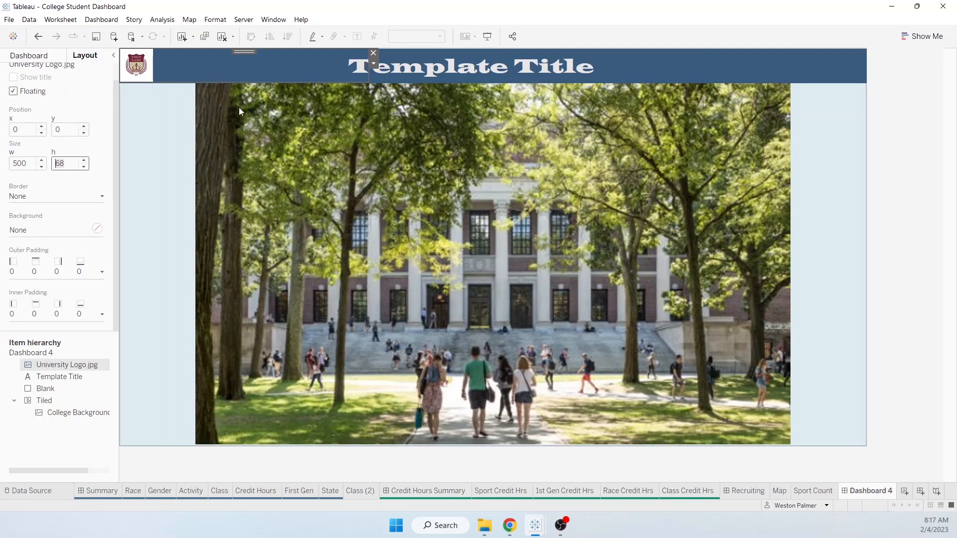
{"action": "double_click", "coordinate": [868, 491]}
{"action": "type", "text": "Template"}
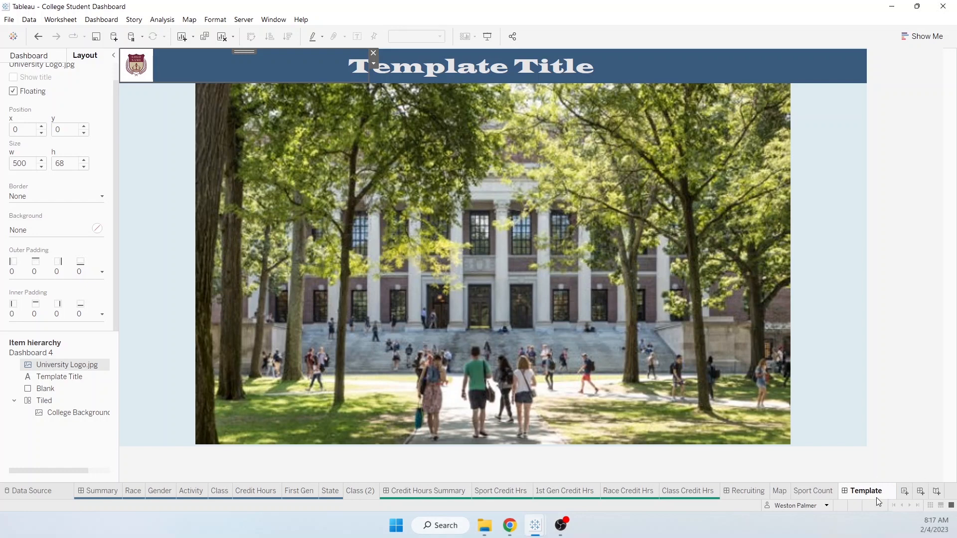
- Name the dashboard Template, duplicate it, and move Template (2) to sit after Class (2)
{"action": "left_click", "coordinate": [874, 476]}
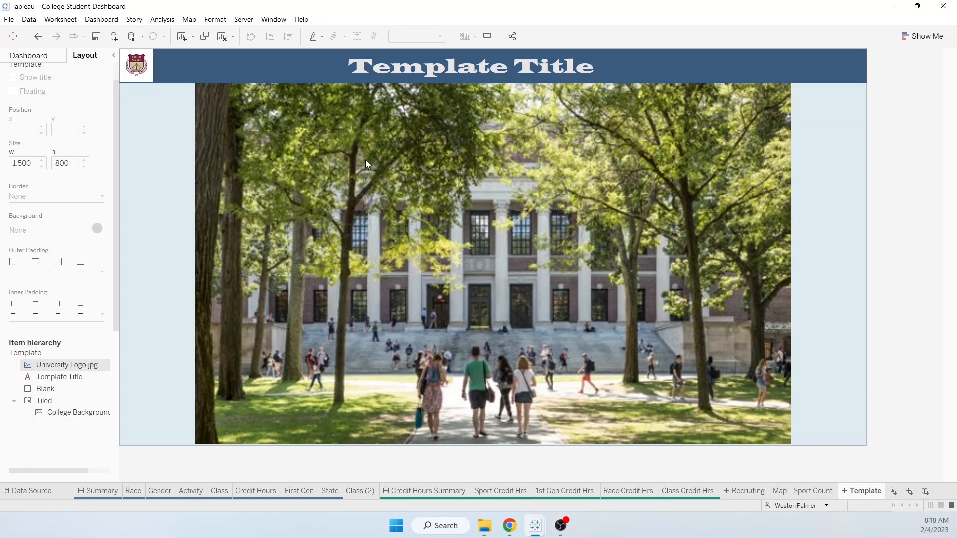
{"action": "right_click", "coordinate": [852, 498]}
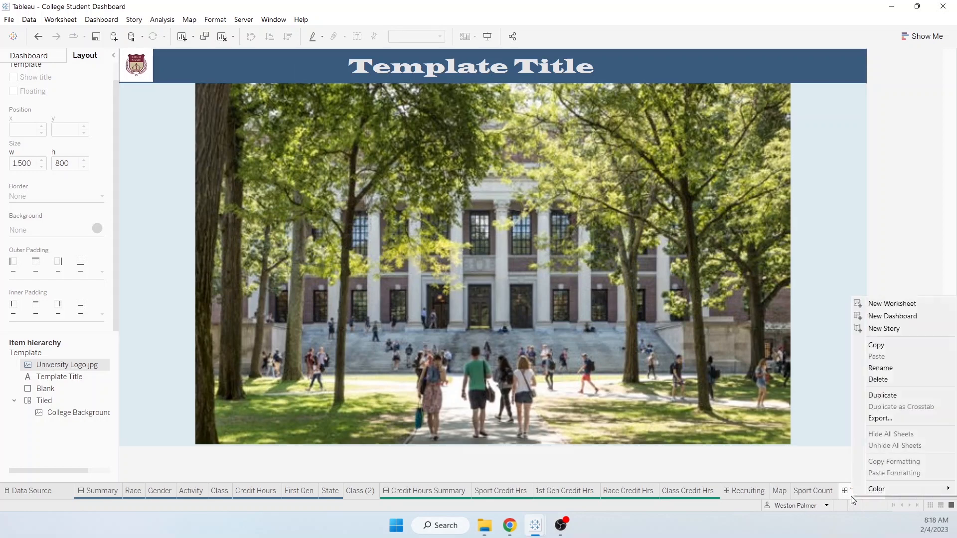
{"action": "left_click", "coordinate": [889, 393]}
{"action": "left_click_drag", "start_coordinate": [869, 492], "coordinate": [421, 495]}
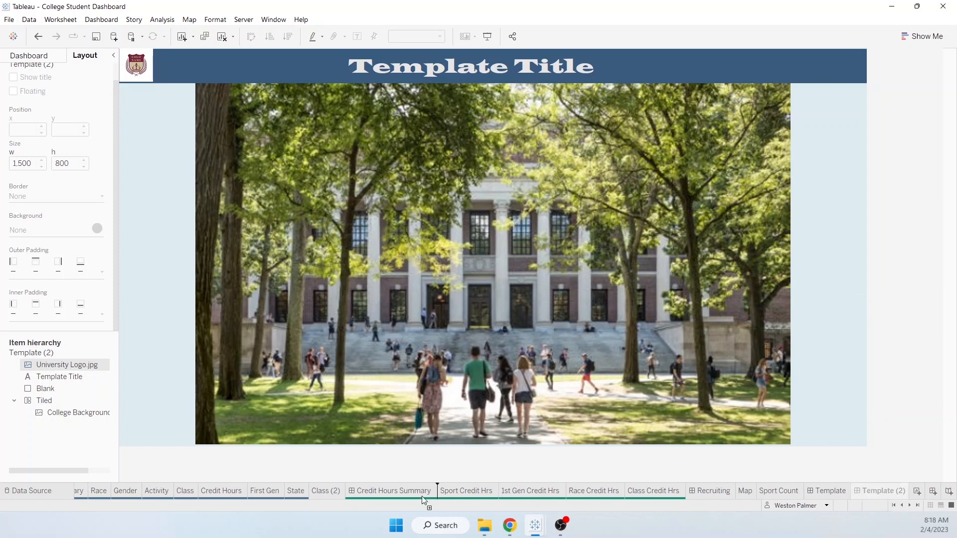
{"action": "left_click_drag", "start_coordinate": [363, 497], "coordinate": [364, 496]}
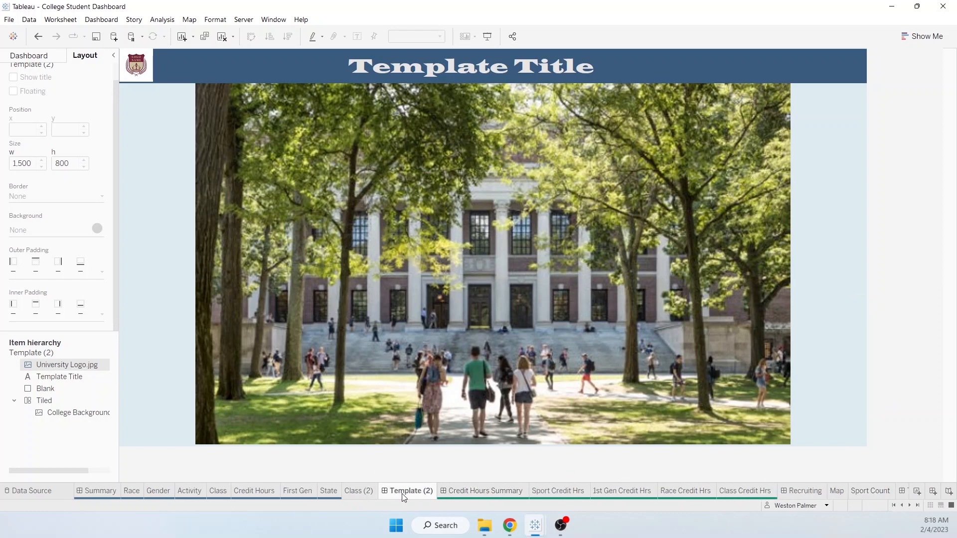
- Float the Map sheet over the campus photo on Template (2) and remove its colour legend
{"action": "left_click", "coordinate": [25, 56]}
{"action": "mouse_move", "coordinate": [39, 192]}
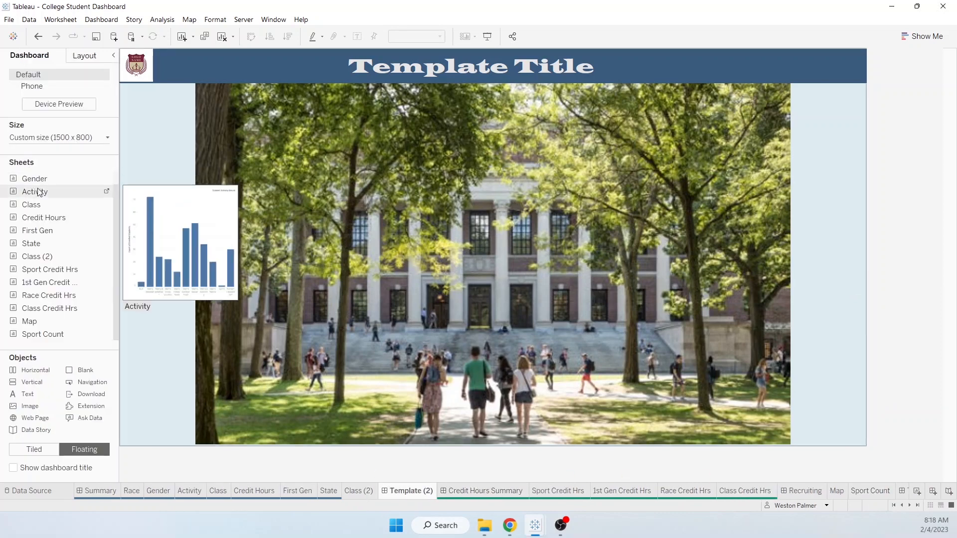
{"action": "left_click_drag", "start_coordinate": [28, 327], "coordinate": [462, 142]}
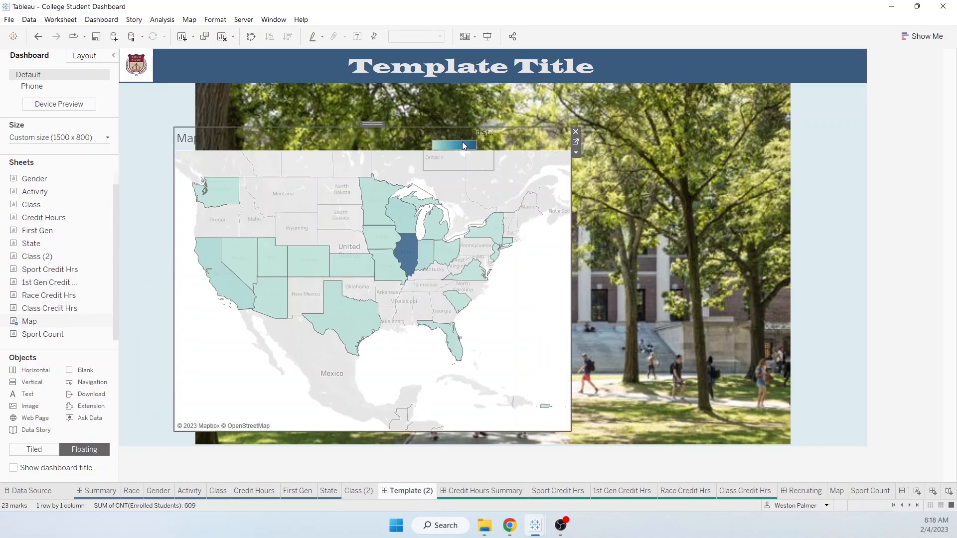
{"action": "left_click", "coordinate": [487, 158]}
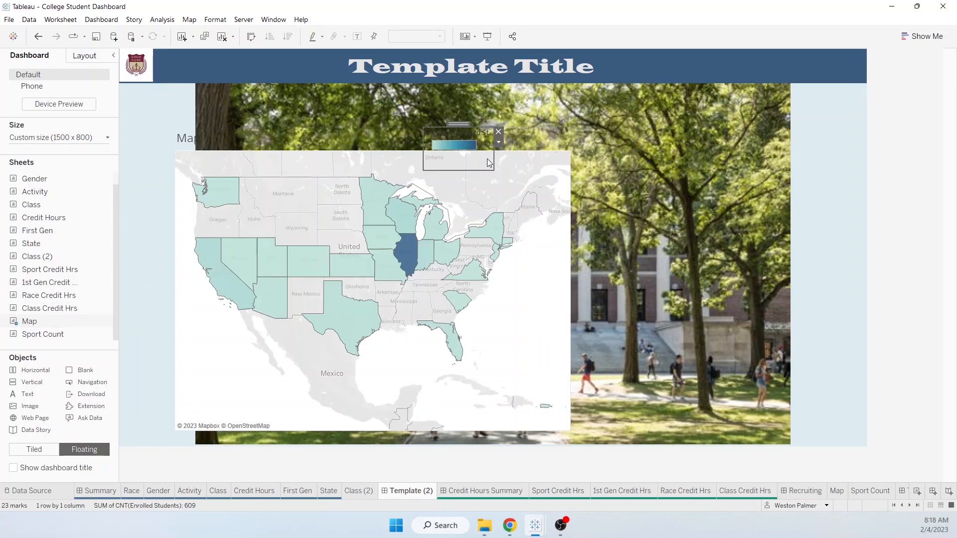
{"action": "left_click", "coordinate": [498, 134]}
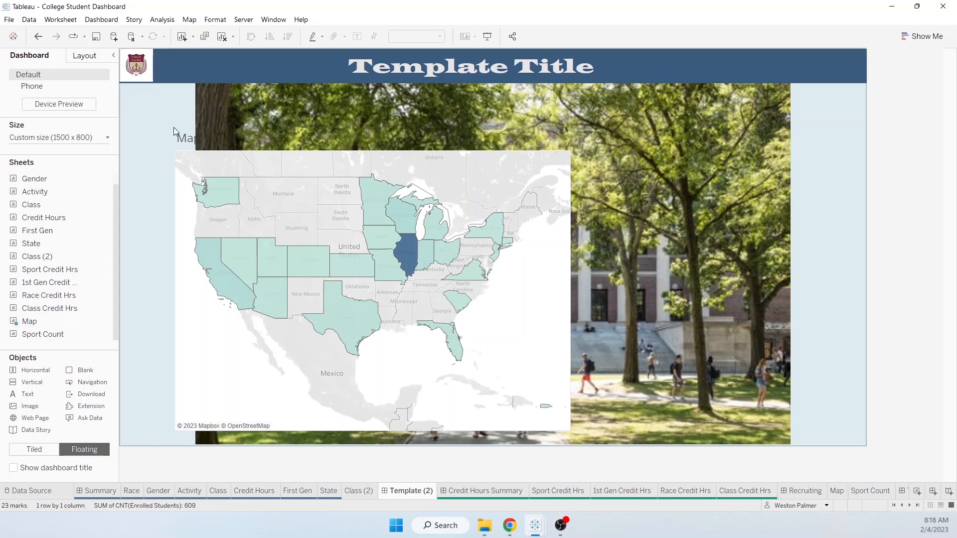
- Hide the map title, enlarge the map up toward the title bar, and add Sport Count beside it
{"action": "left_click", "coordinate": [188, 146]}
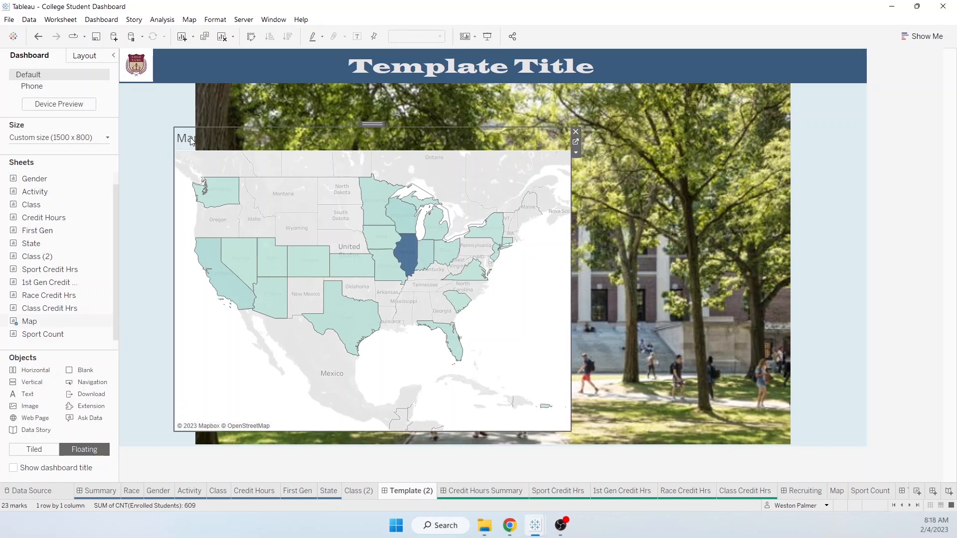
{"action": "right_click", "coordinate": [191, 138]}
{"action": "left_click", "coordinate": [214, 167]}
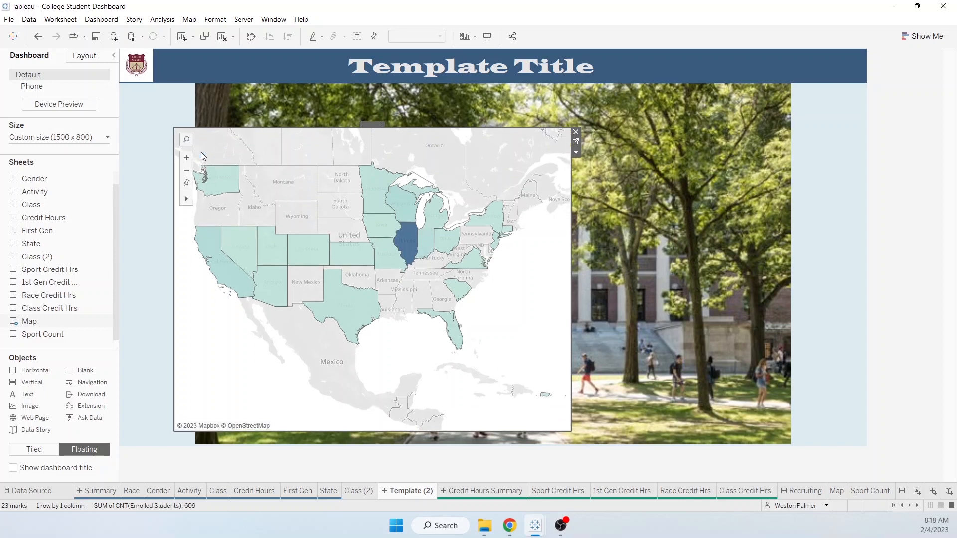
{"action": "left_click_drag", "start_coordinate": [172, 129], "coordinate": [150, 107]}
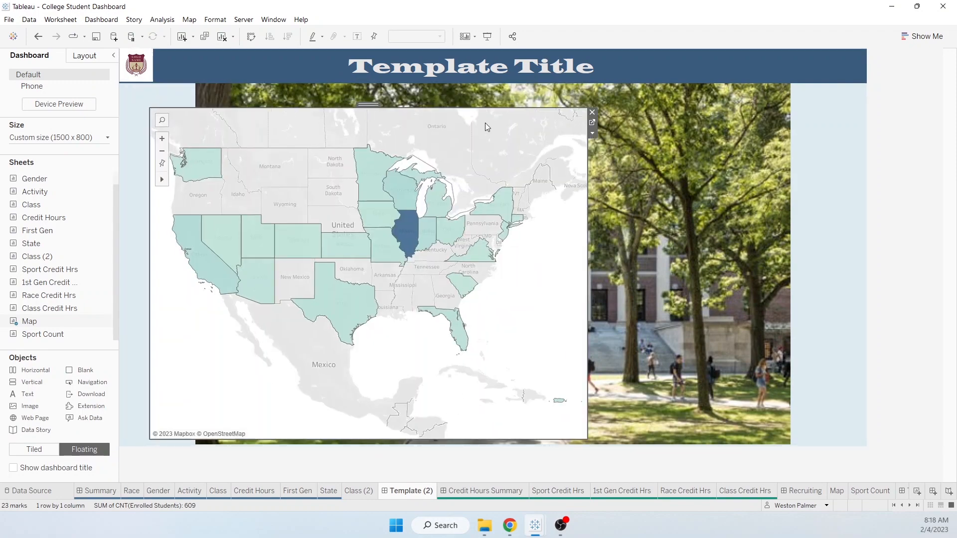
{"action": "left_click_drag", "start_coordinate": [369, 105], "coordinate": [366, 92]}
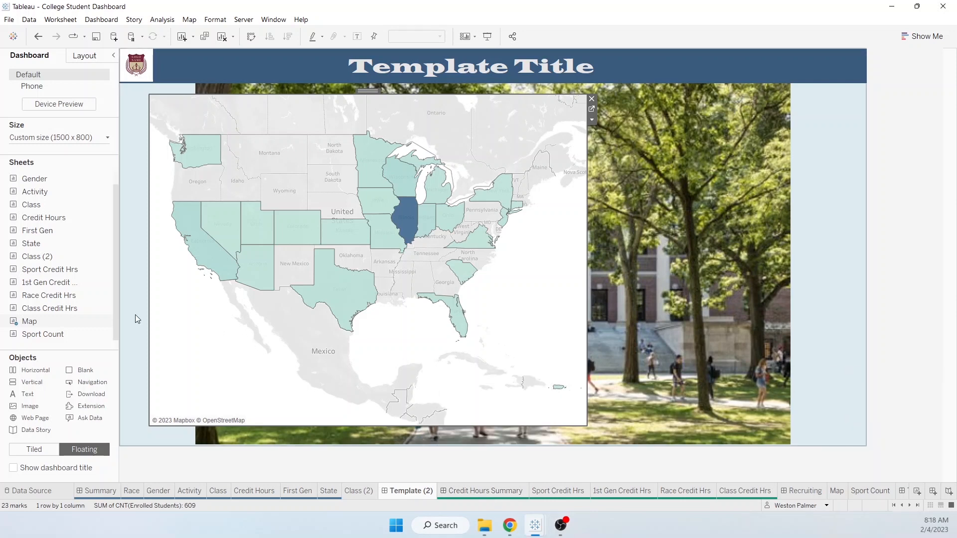
{"action": "left_click_drag", "start_coordinate": [44, 336], "coordinate": [597, 99]}
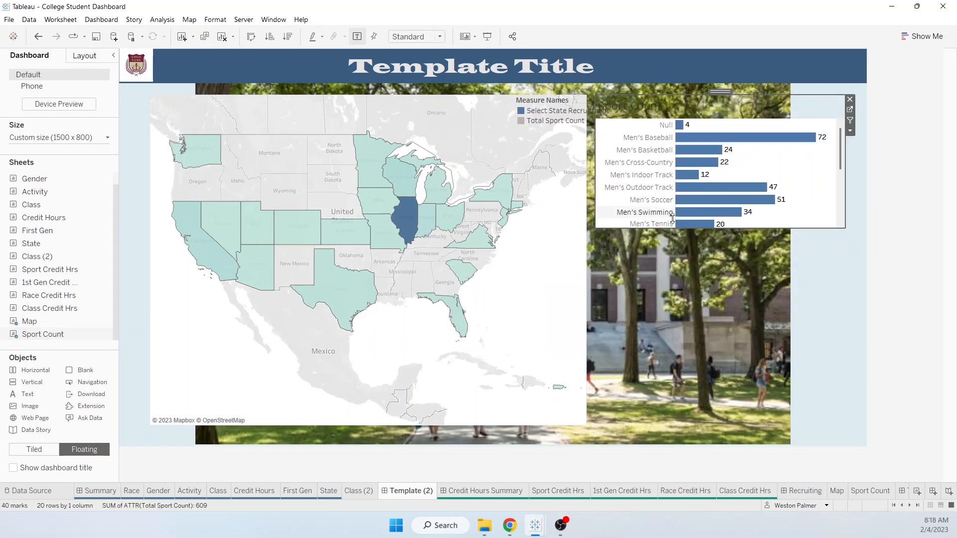
- Remove the Measure Names legend, stretch the sport chart to list every sport, and open Sport Count
{"action": "left_click", "coordinate": [538, 104]}
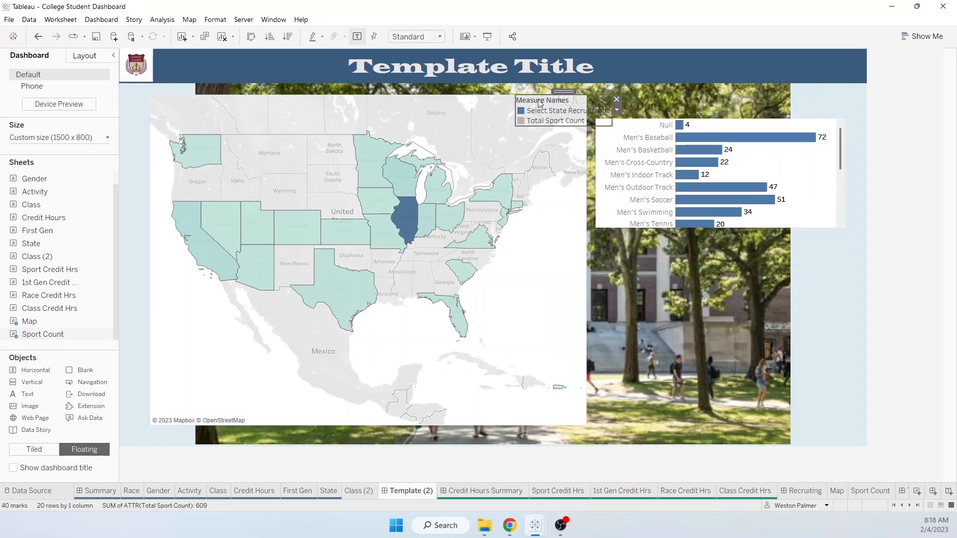
{"action": "left_click", "coordinate": [616, 100]}
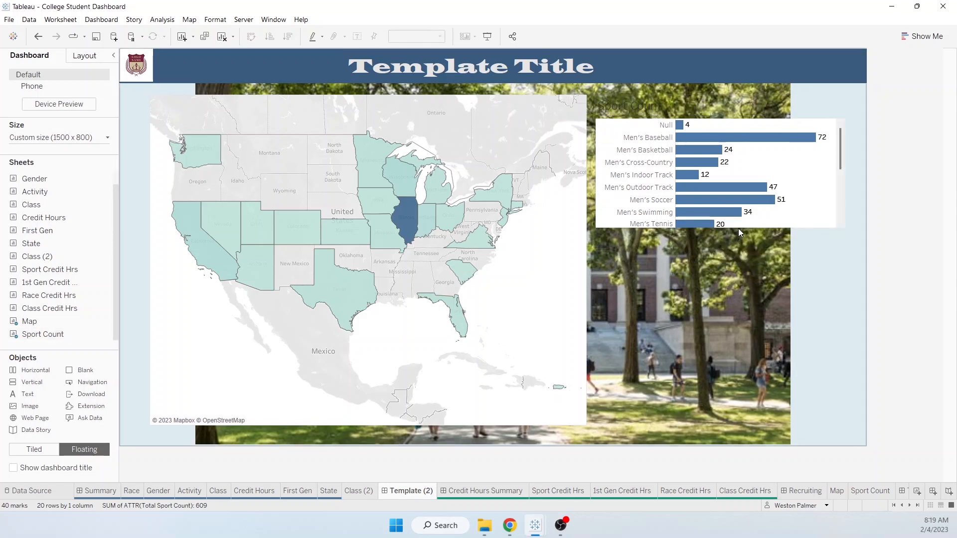
{"action": "left_click", "coordinate": [751, 224]}
{"action": "left_click_drag", "start_coordinate": [767, 230], "coordinate": [790, 421]}
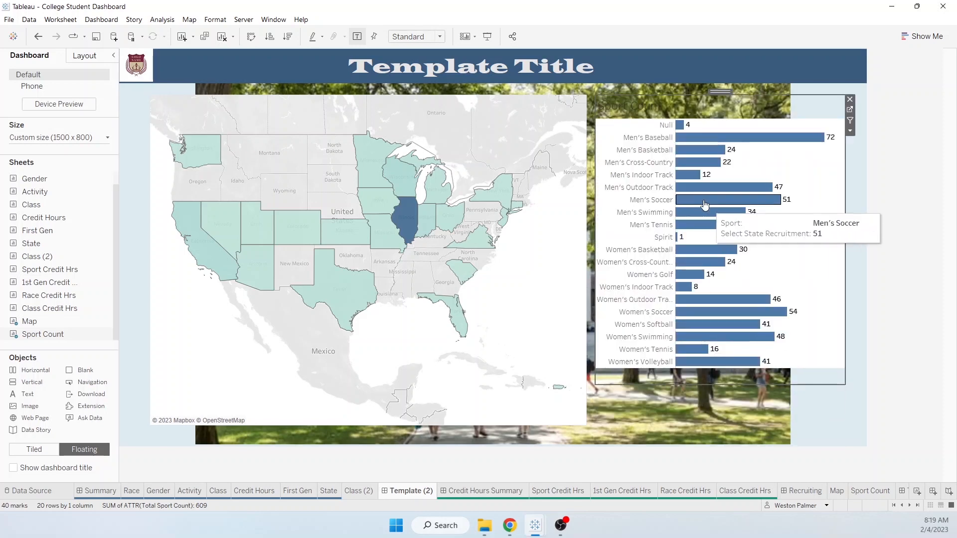
{"action": "right_click", "coordinate": [626, 106]}
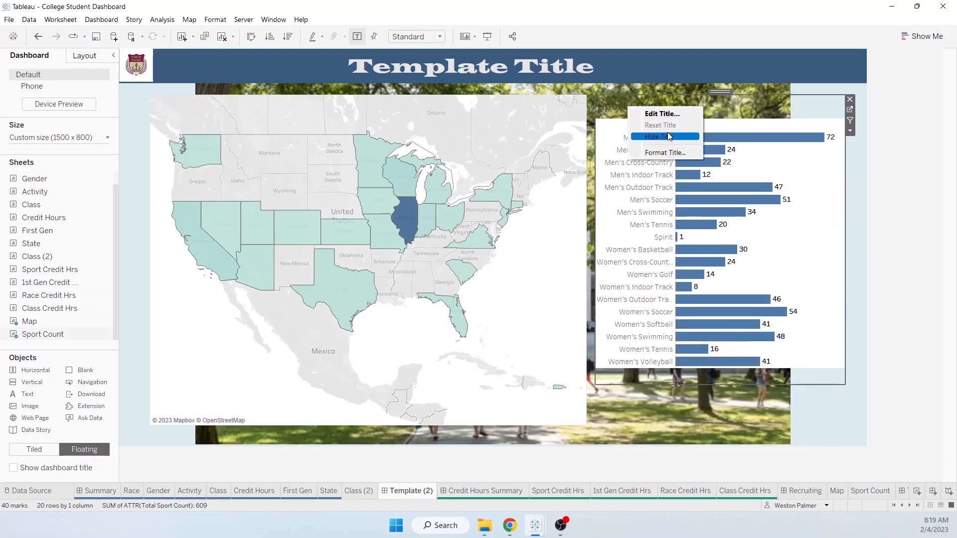
{"action": "left_click", "coordinate": [747, 104]}
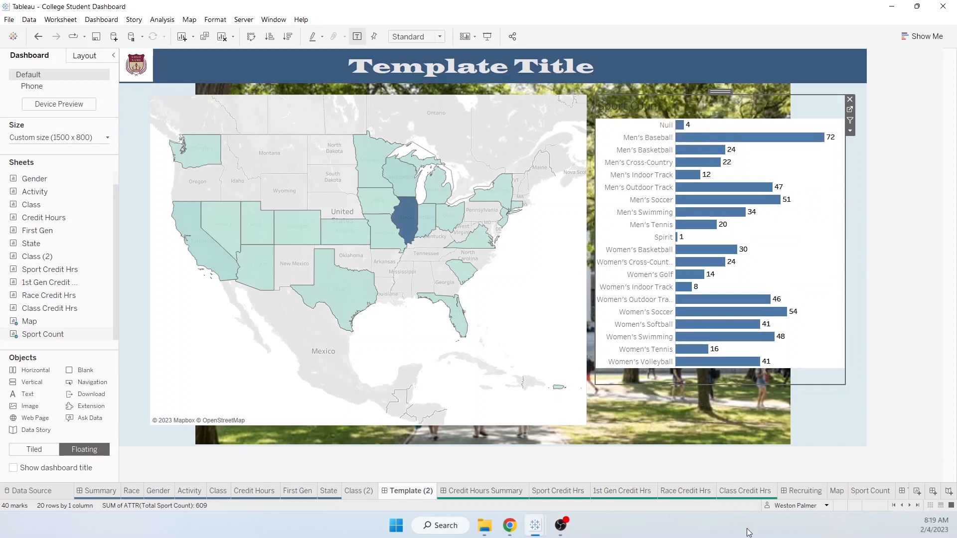
{"action": "left_click", "coordinate": [869, 494]}
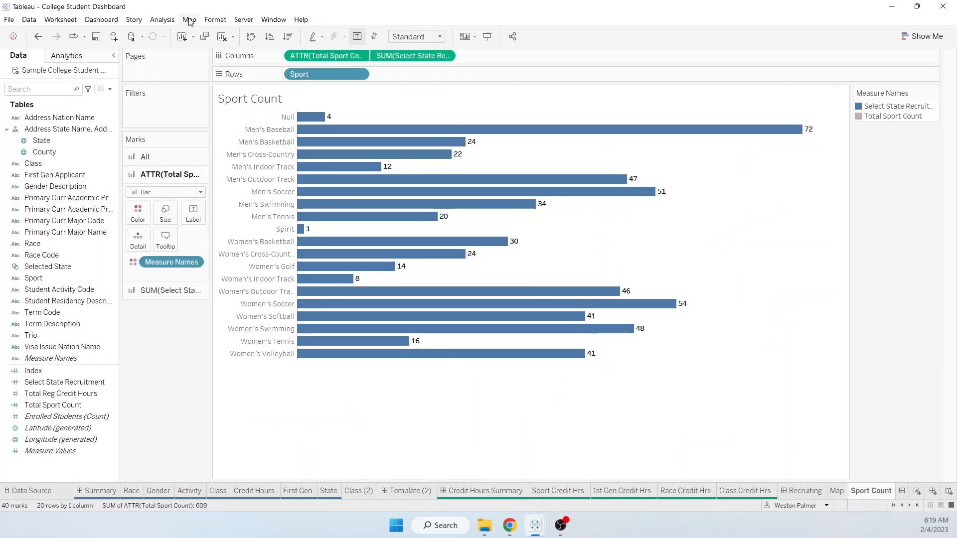
- Look through the worksheet shading format settings and their colour choices
{"action": "left_click", "coordinate": [215, 19]}
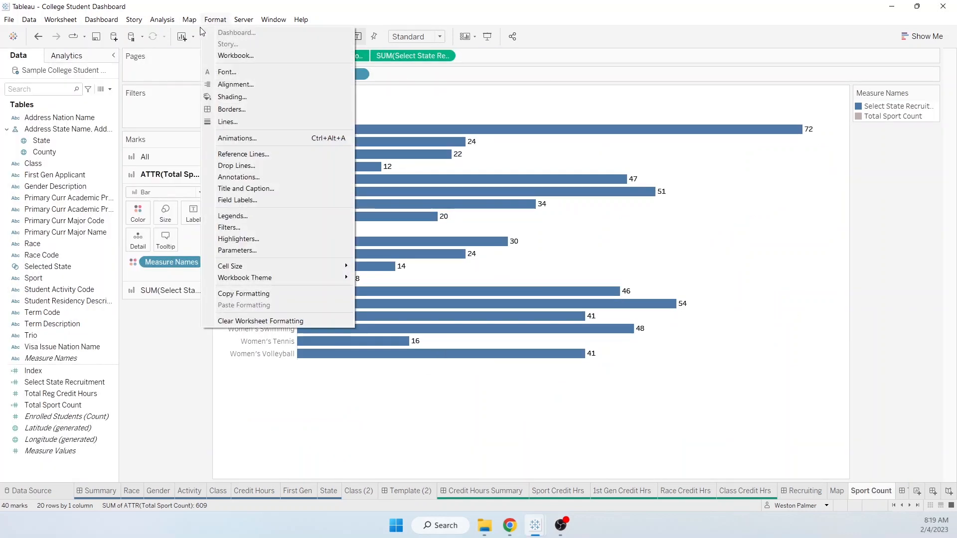
{"action": "left_click", "coordinate": [242, 97]}
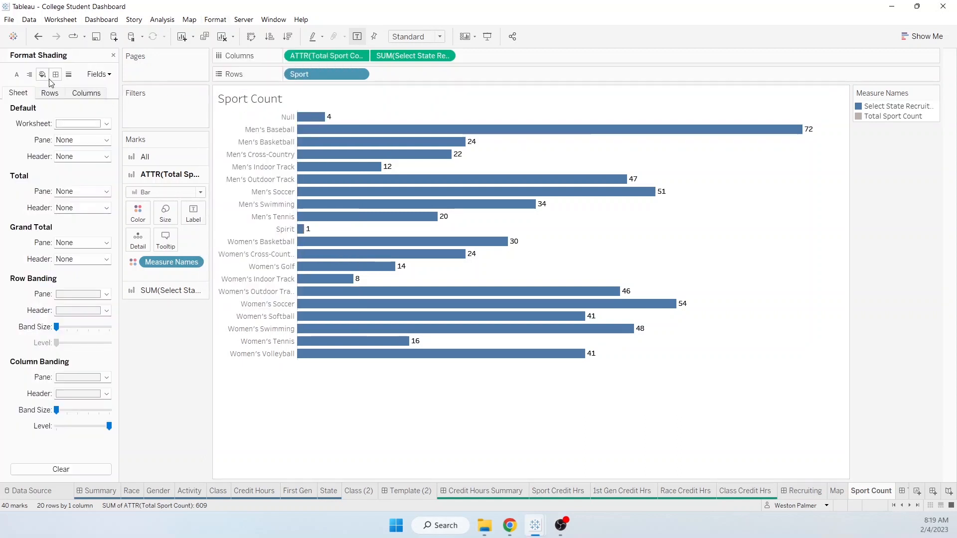
{"action": "left_click", "coordinate": [107, 125]}
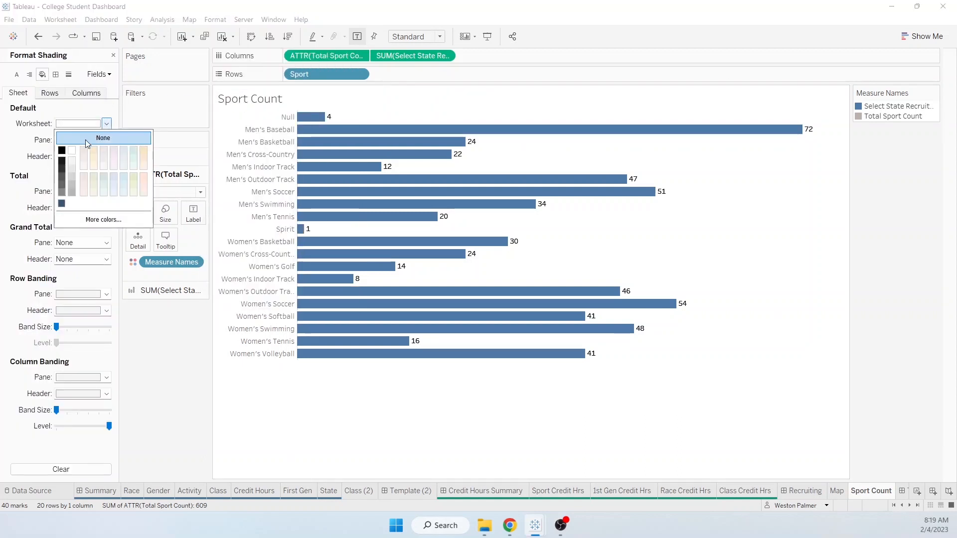
- Retitle the sheet 'Recruitment by Sport by State' and go back to Template (2)
{"action": "right_click", "coordinate": [273, 101]}
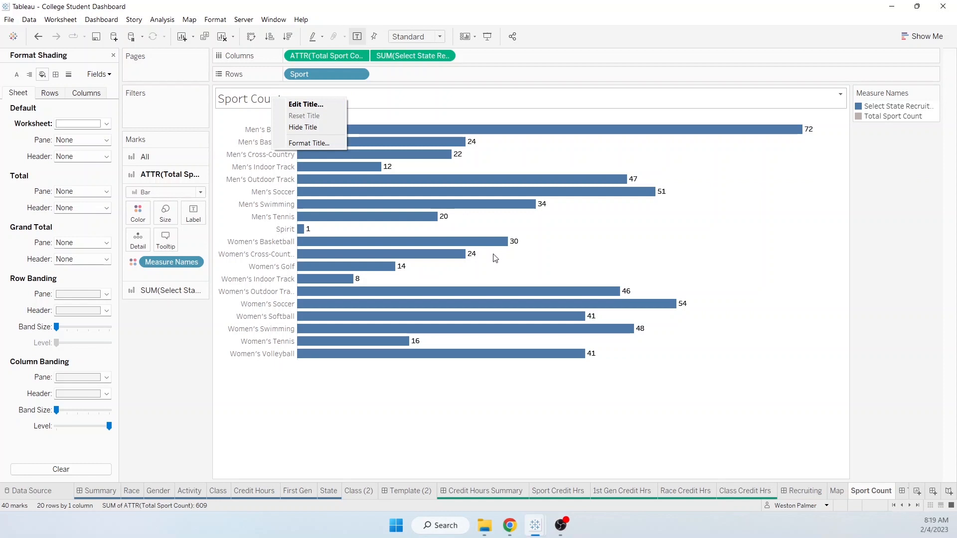
{"action": "left_click", "coordinate": [286, 102]}
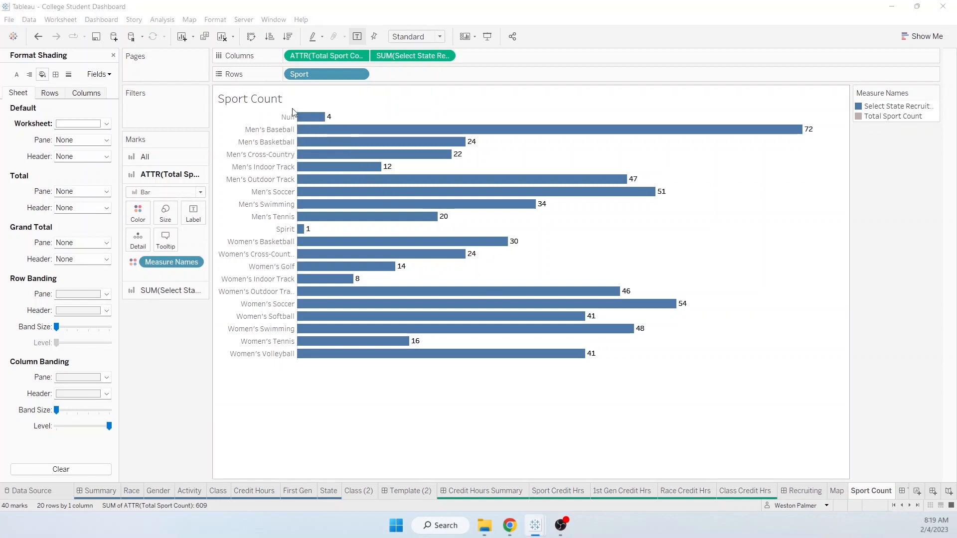
{"action": "key", "text": "ctrl+a"}
{"action": "type", "text": "R"}
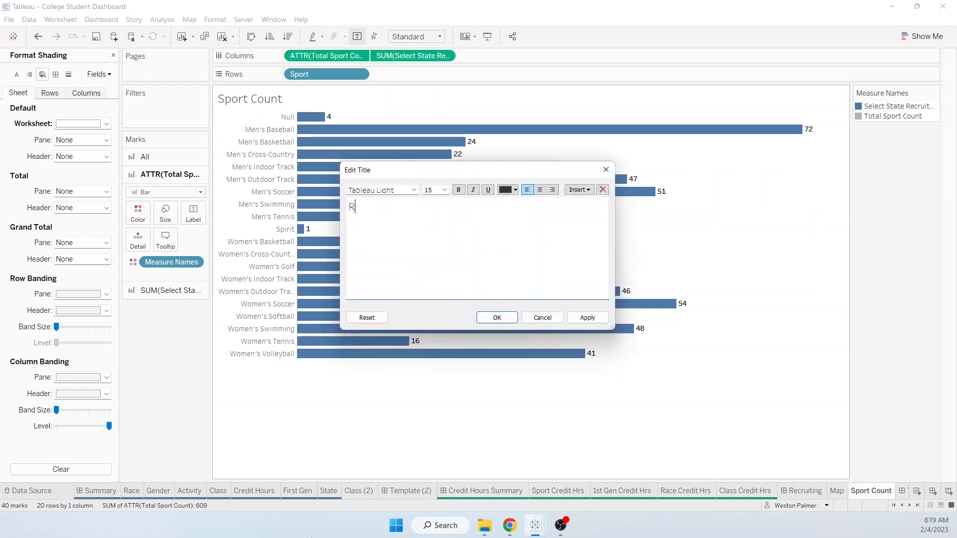
{"action": "type", "text": "ecruitement"}
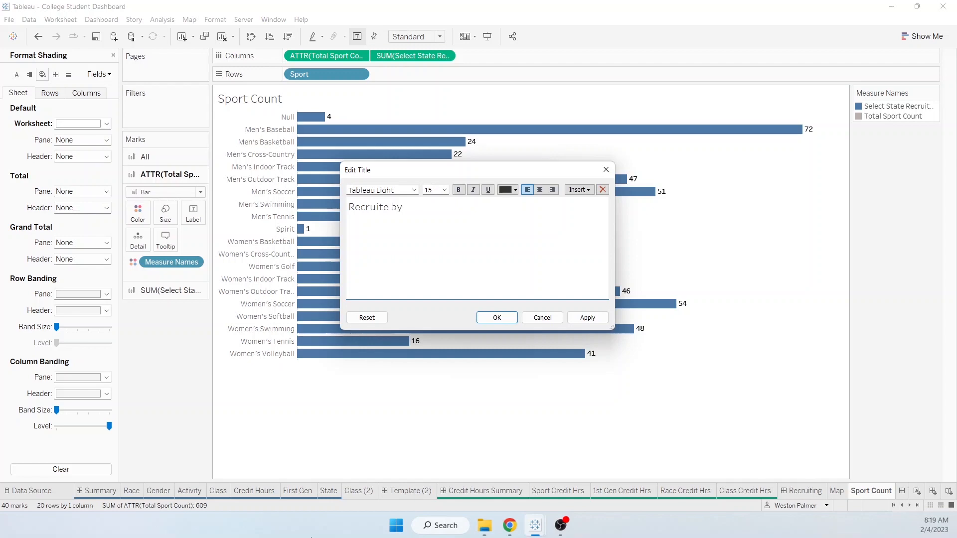
{"action": "key", "text": "BackSpace"}
{"action": "key", "text": "BackSpace"}
{"action": "key", "text": "BackSpace"}
{"action": "key", "text": "BackSpace"}
{"action": "key", "text": "BackSpace"}
{"action": "type", "text": "ment by Sport by State"}
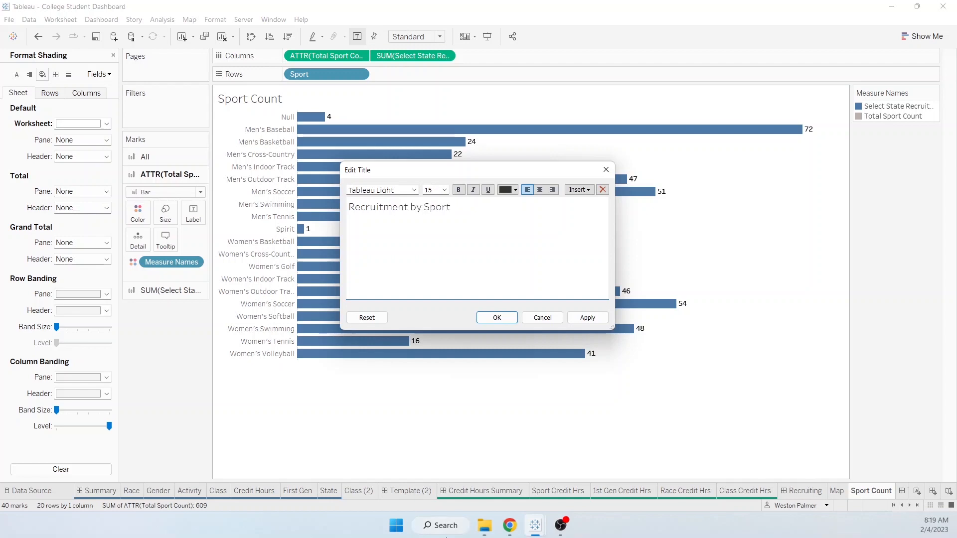
{"action": "left_click", "coordinate": [496, 317]}
{"action": "left_click", "coordinate": [804, 490]}
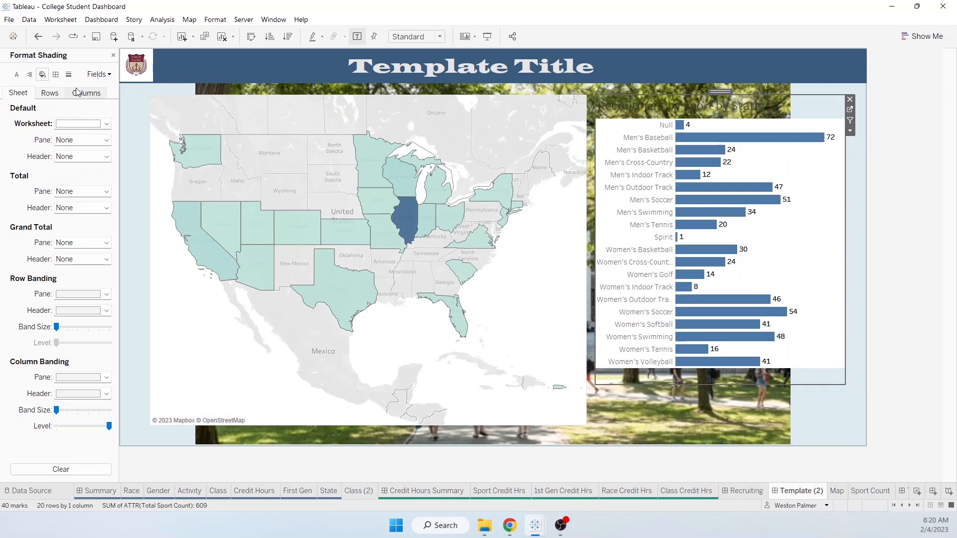
- Give the Sport Count chart a white background in the Layout settings
{"action": "left_click", "coordinate": [113, 55]}
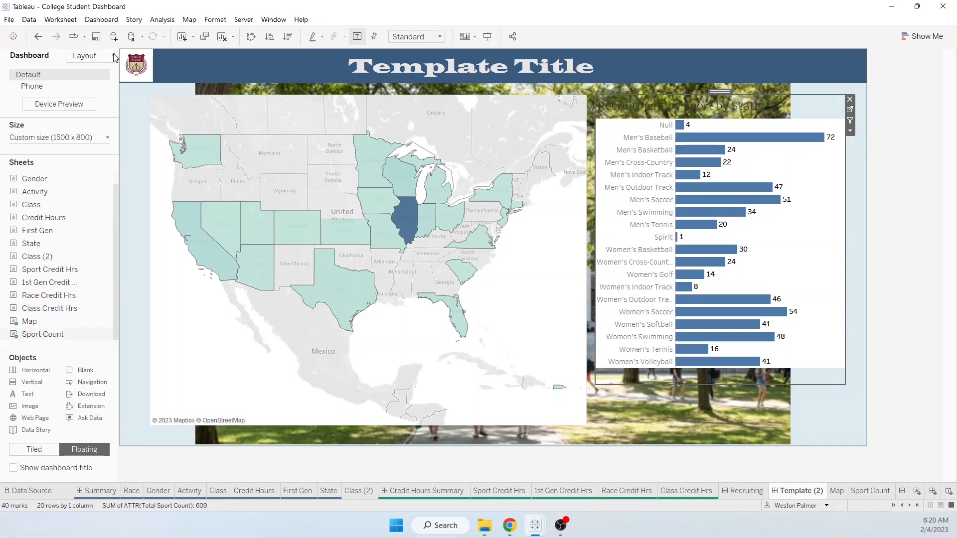
{"action": "left_click", "coordinate": [81, 57]}
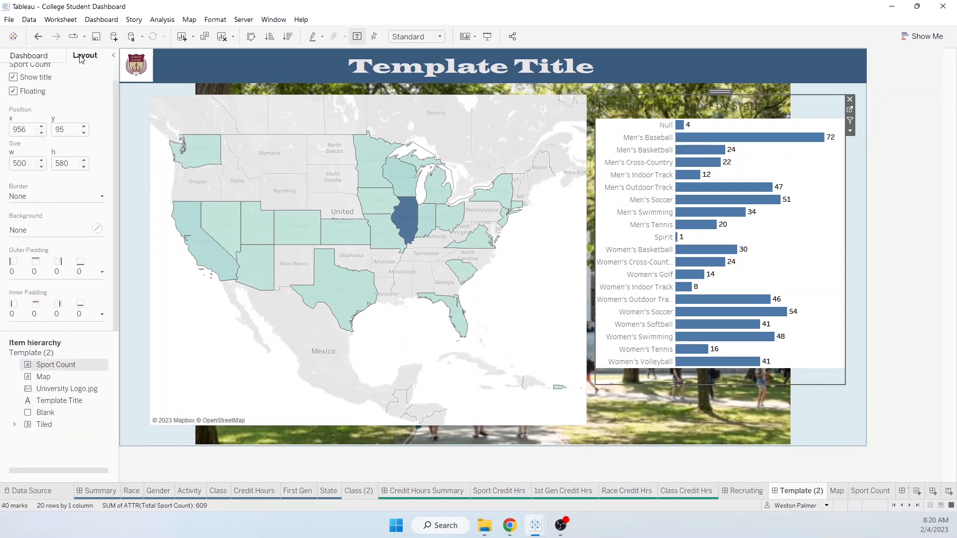
{"action": "left_click", "coordinate": [97, 229]}
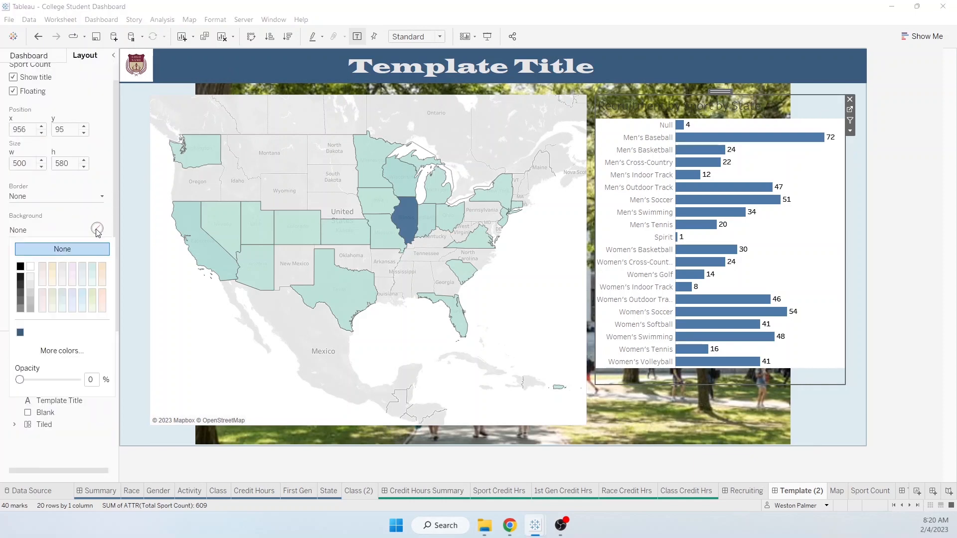
{"action": "left_click", "coordinate": [30, 269]}
- Move the sport chart lower and resize and reposition the map to 580 high beside it
{"action": "left_click_drag", "start_coordinate": [716, 91], "coordinate": [717, 113]}
{"action": "left_click", "coordinate": [562, 112]}
{"action": "left_click_drag", "start_coordinate": [585, 94], "coordinate": [538, 135]}
{"action": "left_click_drag", "start_coordinate": [344, 132], "coordinate": [361, 112]}
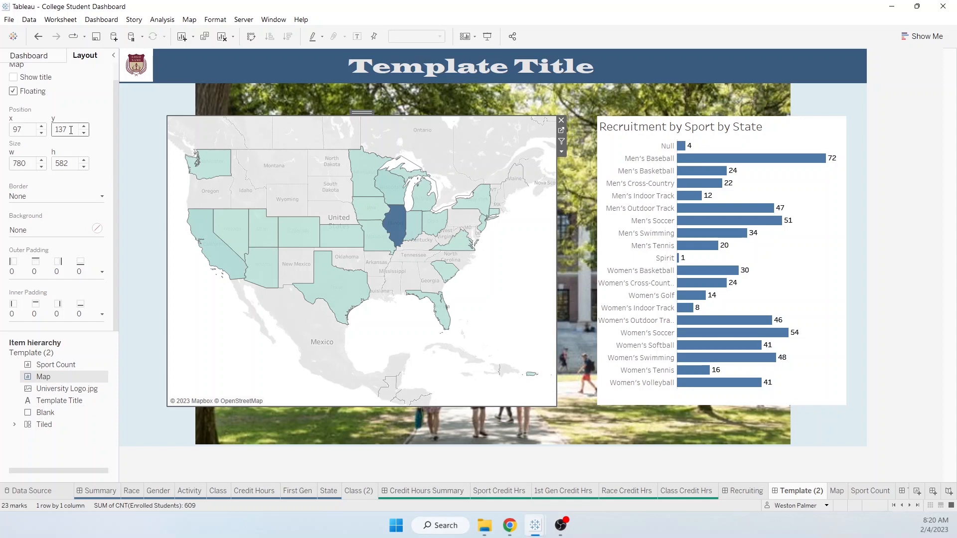
{"action": "left_click", "coordinate": [59, 367]}
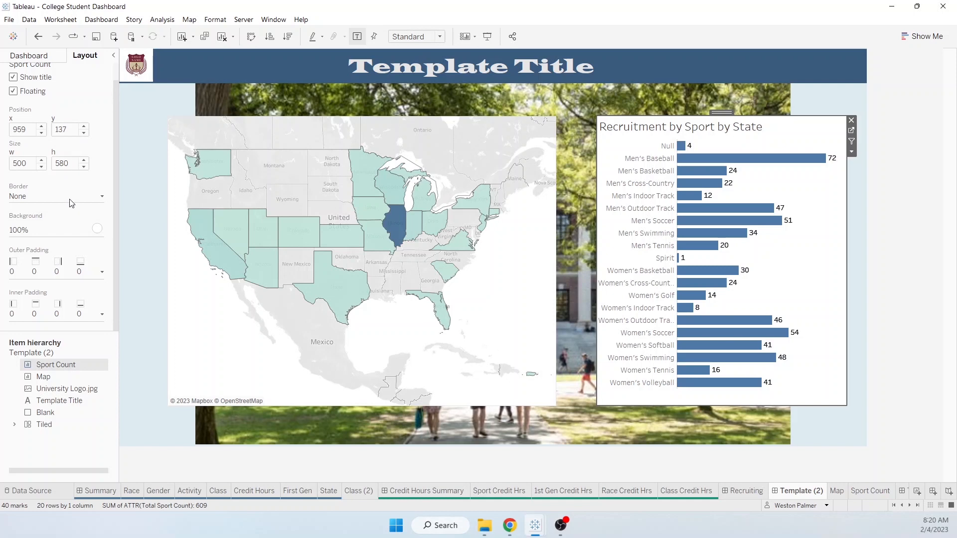
{"action": "left_click", "coordinate": [48, 377]}
{"action": "left_click", "coordinate": [84, 167]}
{"action": "left_click", "coordinate": [84, 167]}
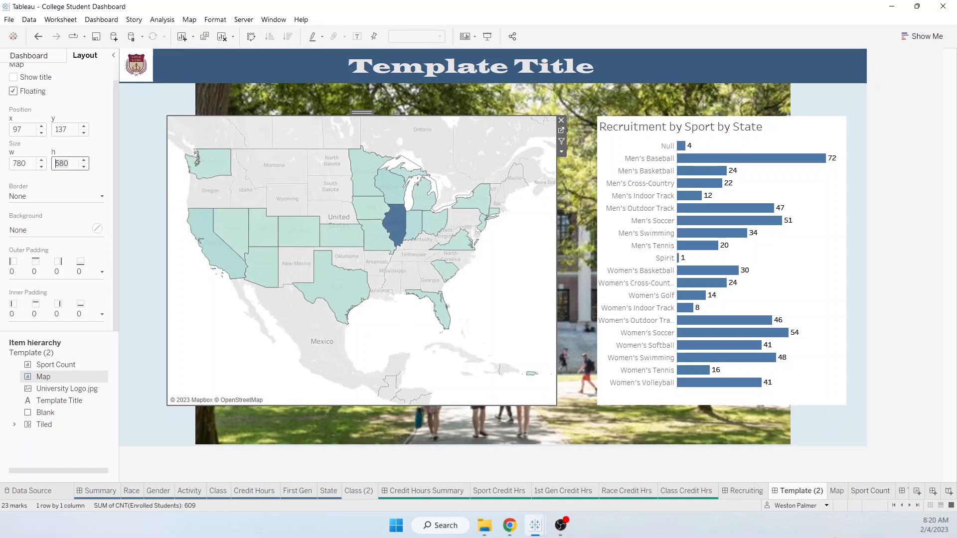
- Test the chart filter by selecting and clearing Missouri, then switch to Recruiting
{"action": "left_click", "coordinate": [384, 240]}
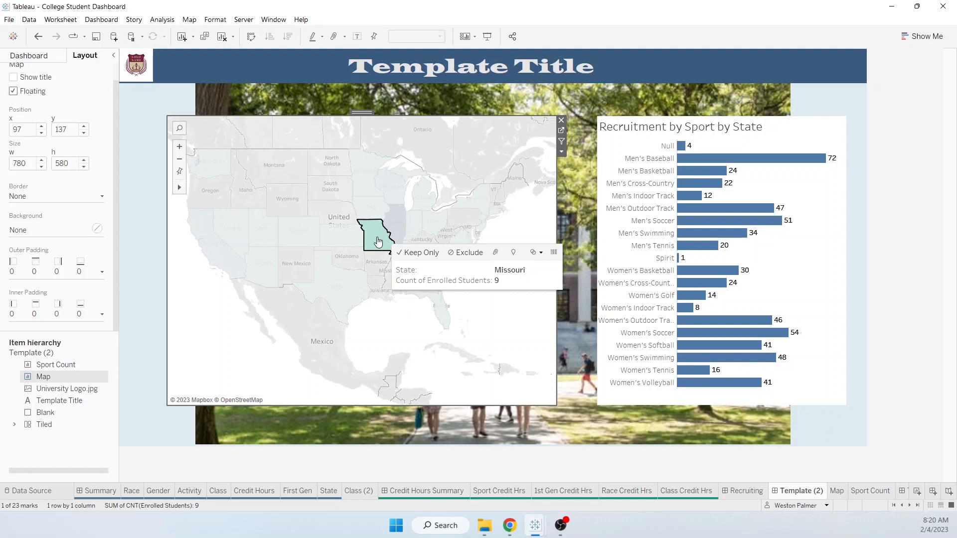
{"action": "left_click", "coordinate": [378, 241]}
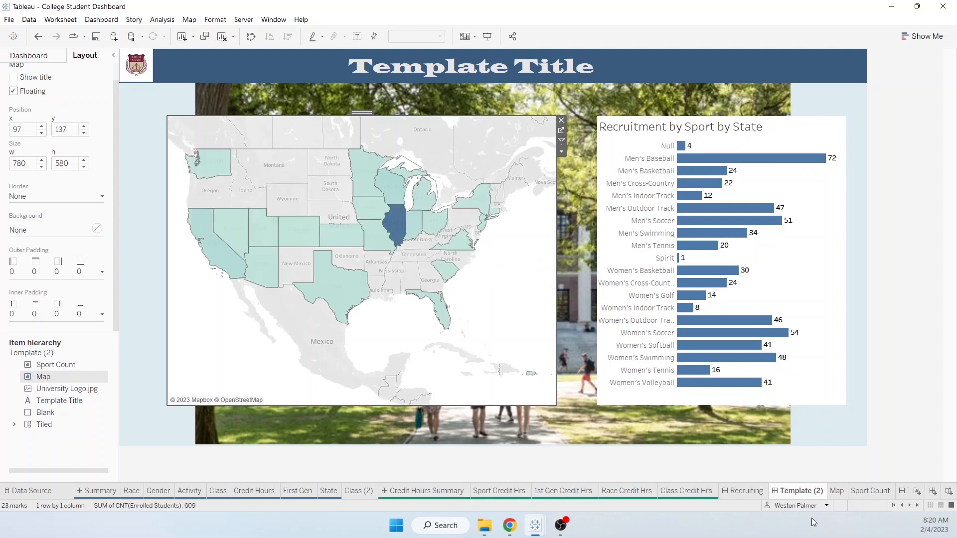
{"action": "left_click", "coordinate": [742, 492]}
- Review the Recruiting dashboard's Select a State action, then return to Template (2)
{"action": "left_click", "coordinate": [97, 20]}
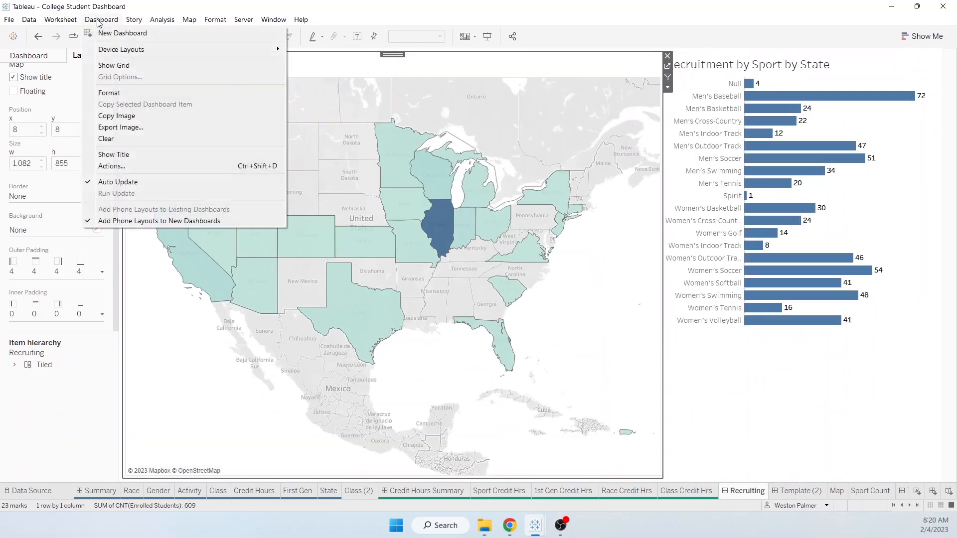
{"action": "left_click", "coordinate": [118, 170]}
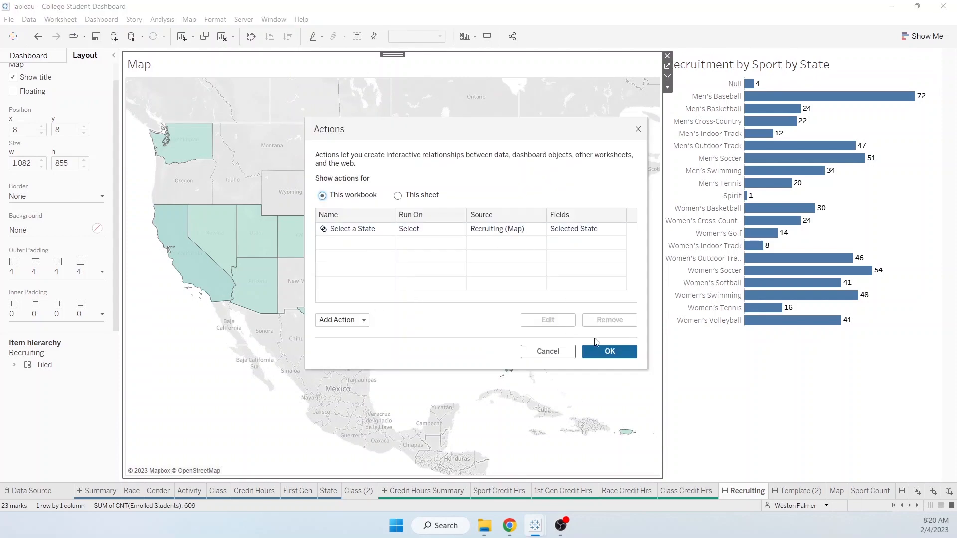
{"action": "left_click", "coordinate": [617, 356]}
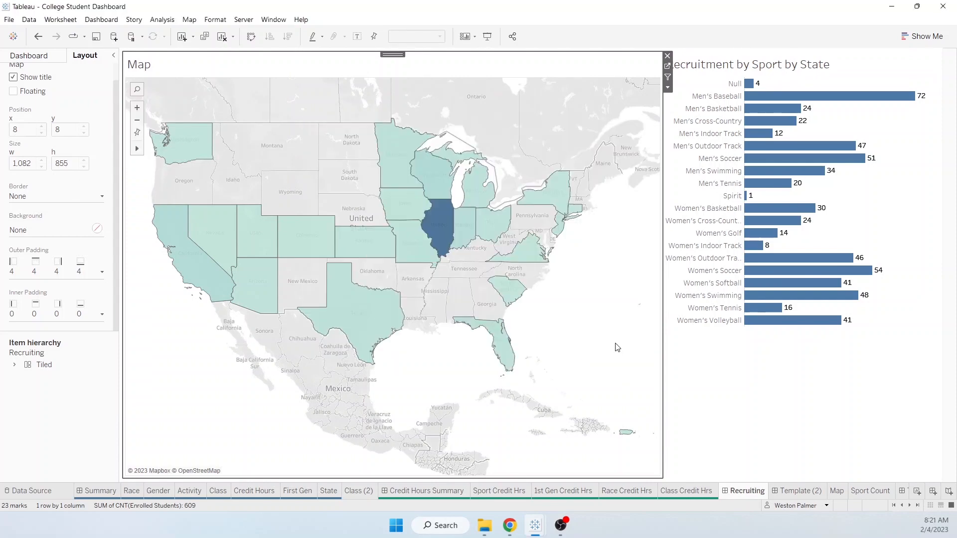
{"action": "left_click", "coordinate": [773, 493]}
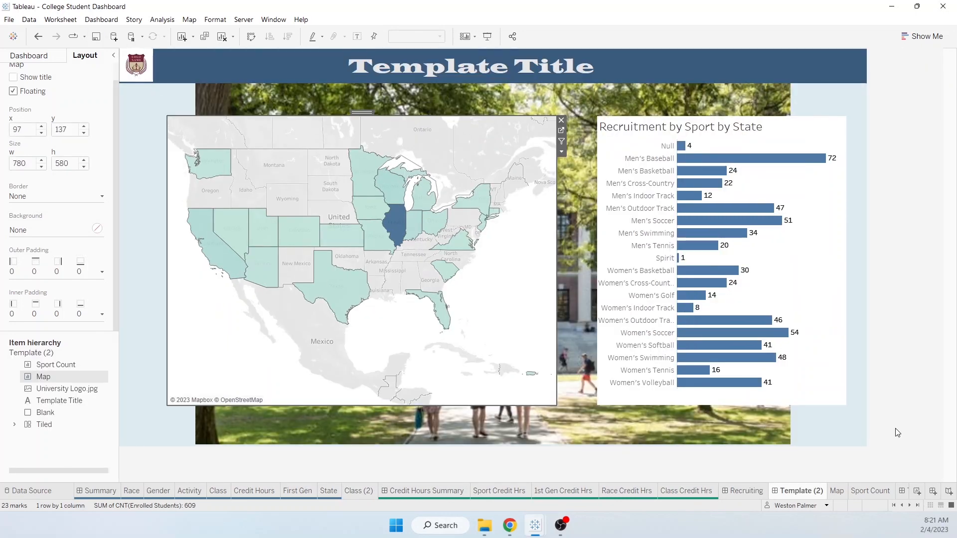
- List the whole workbook's dashboard actions and pick the Select a State action
{"action": "left_click", "coordinate": [102, 20]}
{"action": "left_click", "coordinate": [122, 166]}
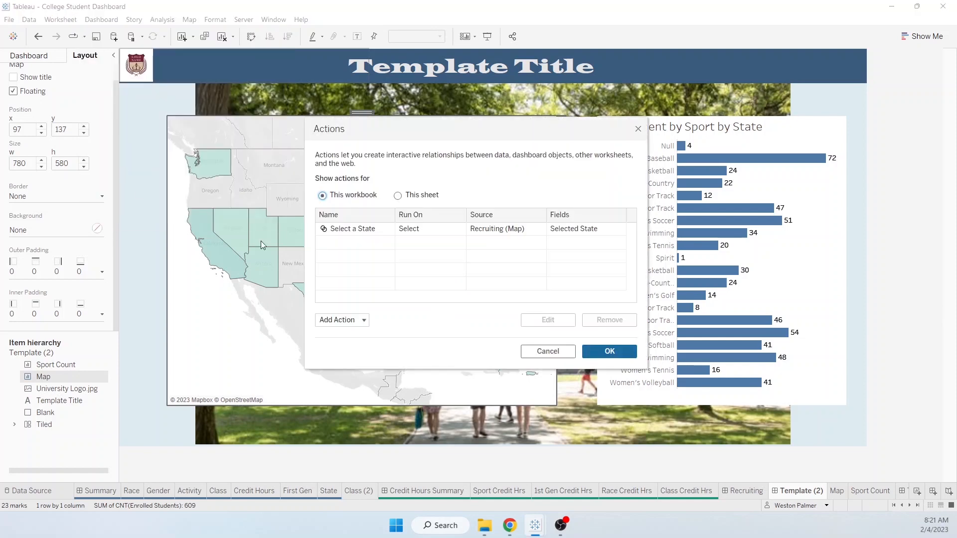
{"action": "left_click", "coordinate": [398, 195]}
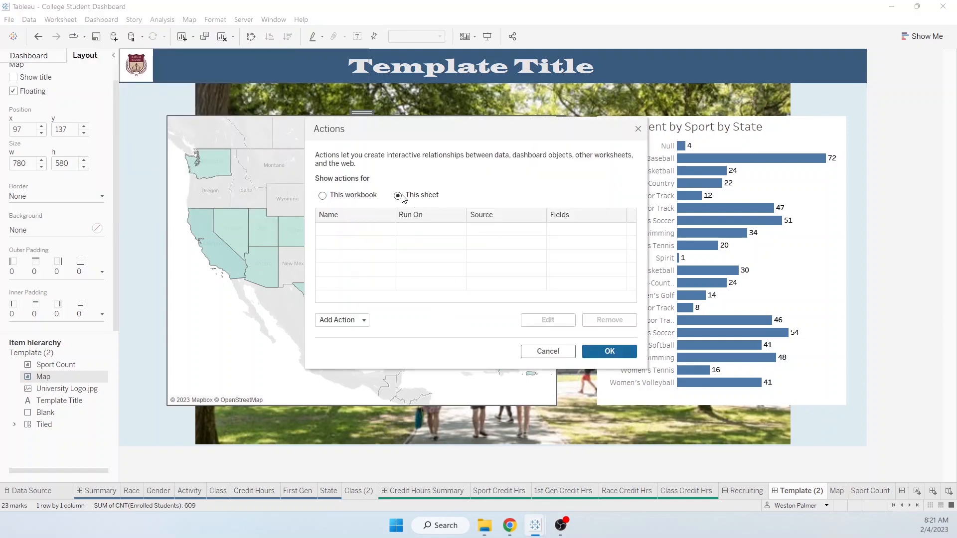
{"action": "left_click", "coordinate": [322, 196]}
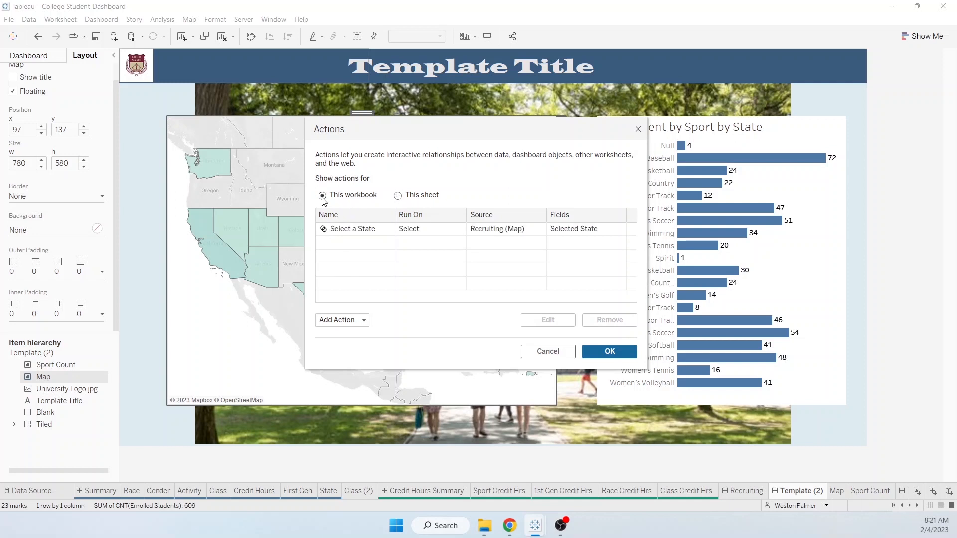
{"action": "left_click", "coordinate": [432, 237]}
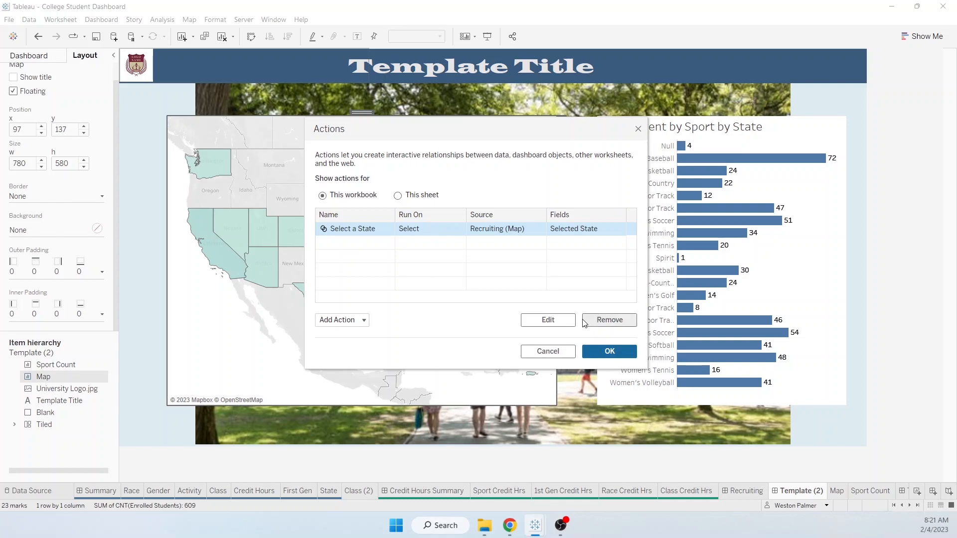
- Set the action's source to Template (2) with Map checked and confirm
{"action": "left_click", "coordinate": [548, 319]}
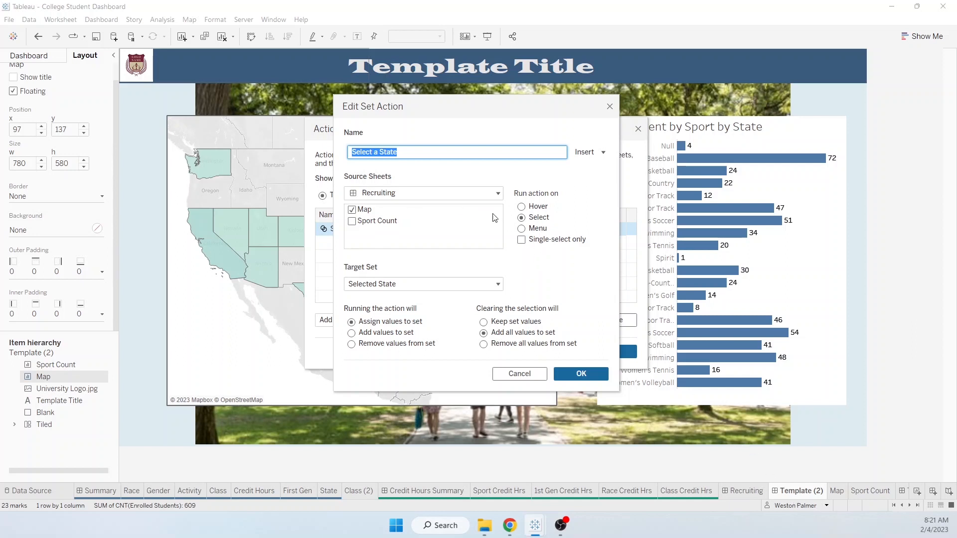
{"action": "left_click", "coordinate": [495, 194]}
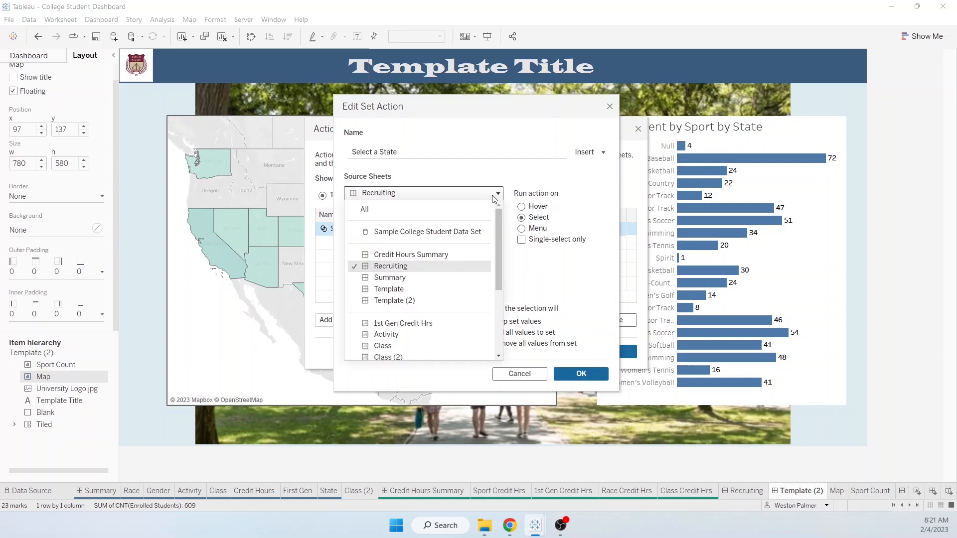
{"action": "left_click", "coordinate": [427, 301]}
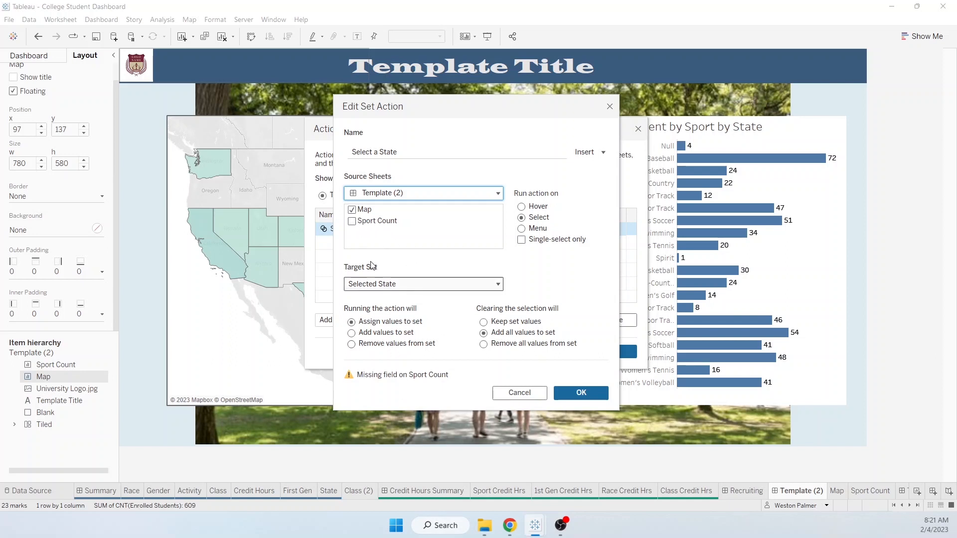
{"action": "left_click", "coordinate": [352, 221]}
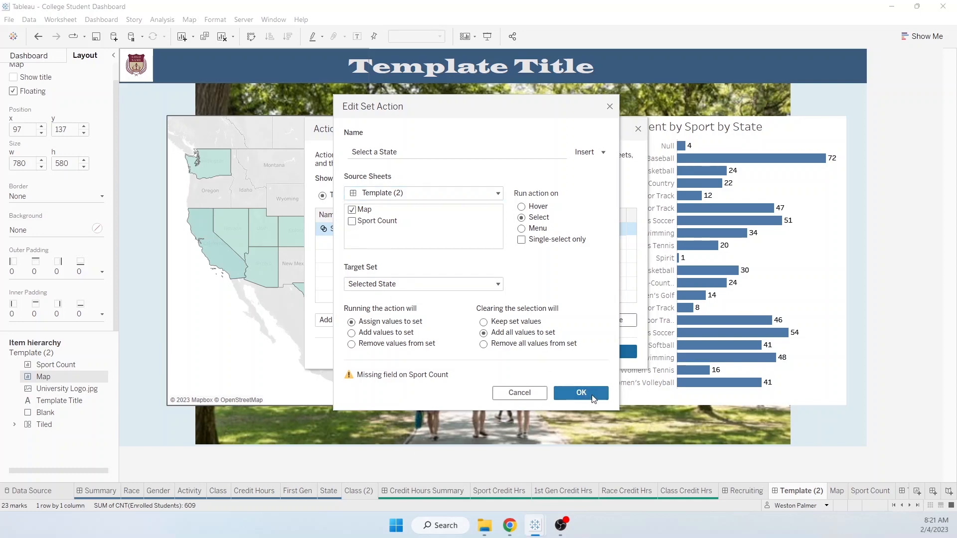
{"action": "left_click", "coordinate": [581, 393]}
{"action": "key", "text": "Return"}
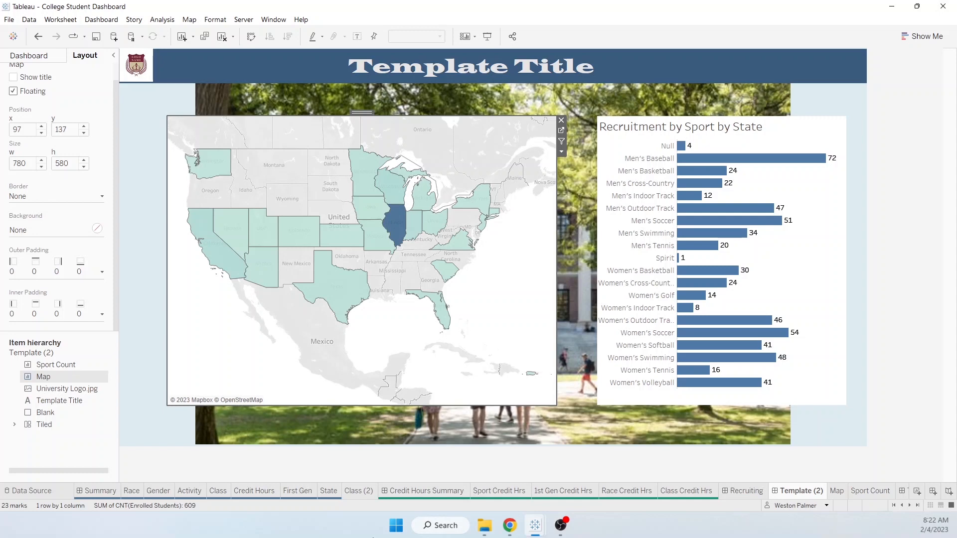
- Replace the title text with 'Recruitment by State' and 'Anywhere University' on a second line
{"action": "right_click", "coordinate": [421, 67]}
{"action": "left_click", "coordinate": [454, 74]}
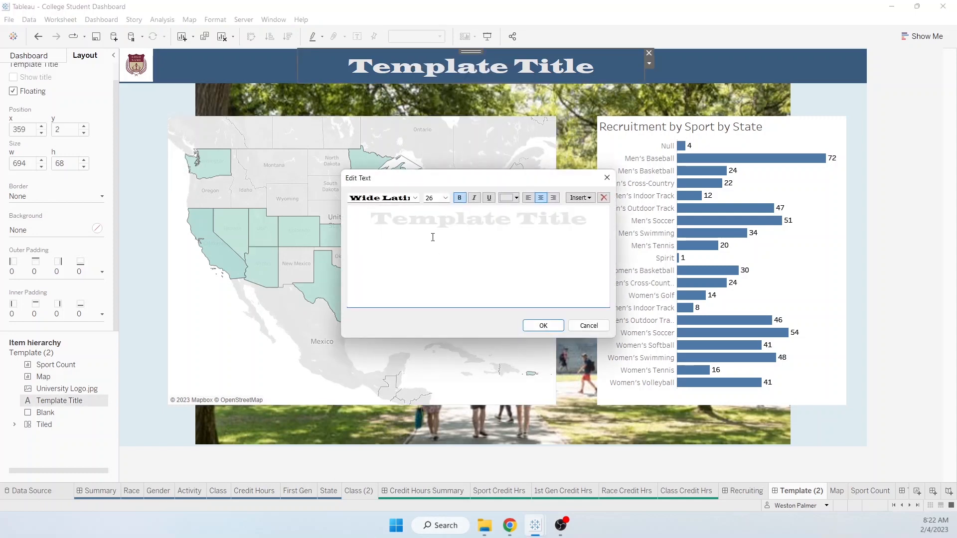
{"action": "left_click_drag", "start_coordinate": [381, 220], "coordinate": [588, 221]}
{"action": "type", "text": "Recruitment by State"}
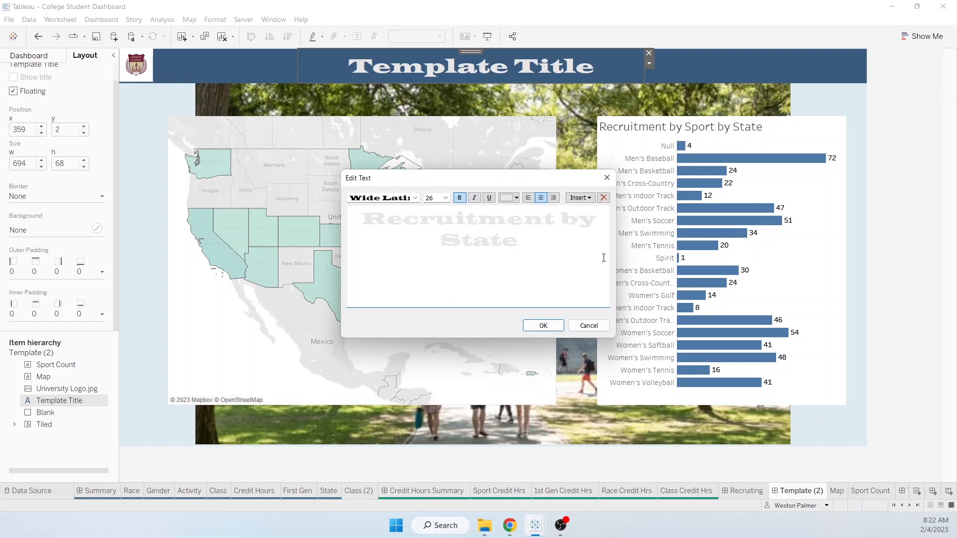
{"action": "key", "text": "Return"}
{"action": "type", "text": "Anywhere University"}
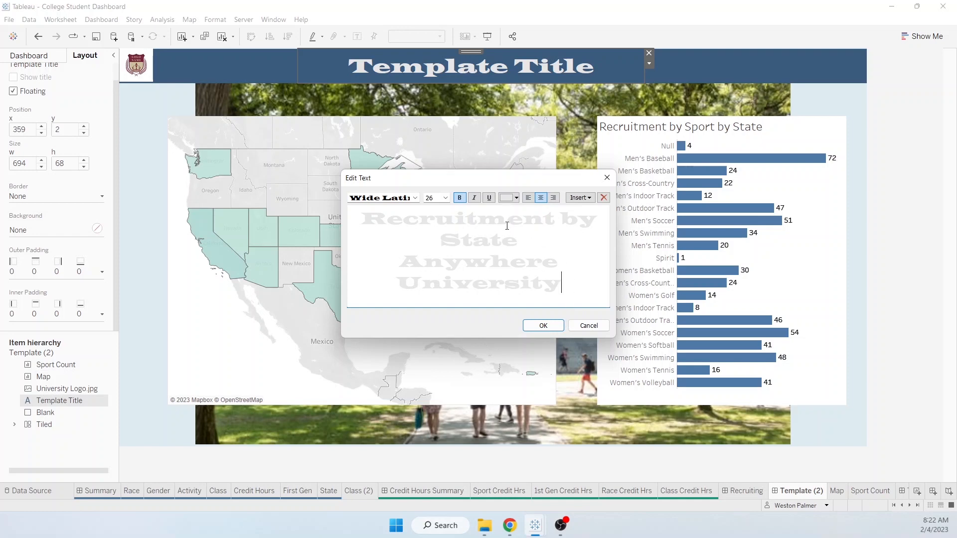
- Give all the title text a light font colour and apply it
{"action": "left_click", "coordinate": [517, 198]}
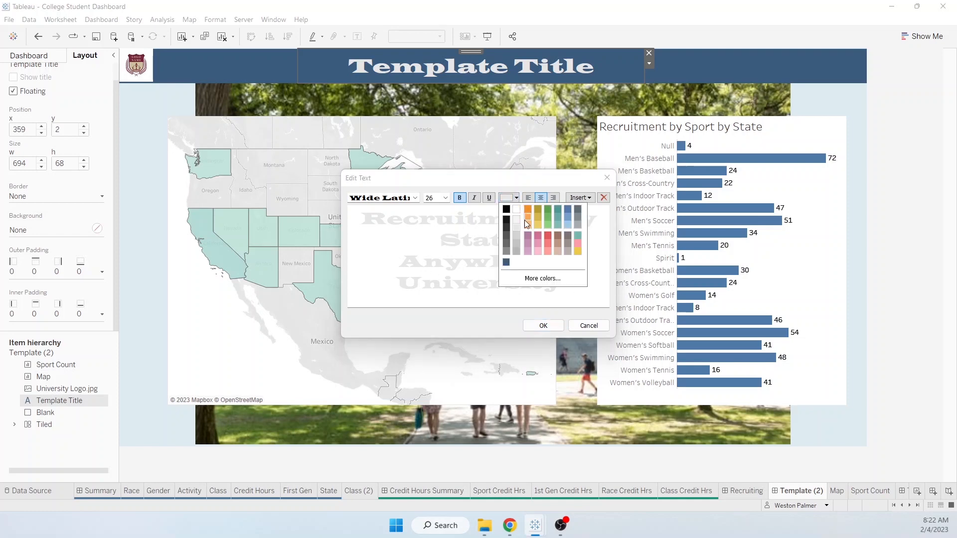
{"action": "left_click", "coordinate": [427, 272]}
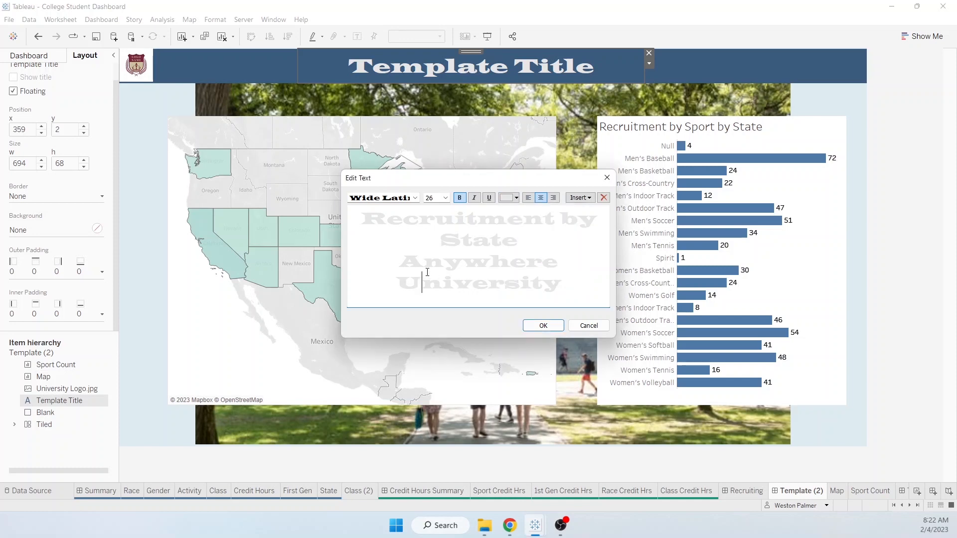
{"action": "left_click_drag", "start_coordinate": [562, 287], "coordinate": [360, 218]}
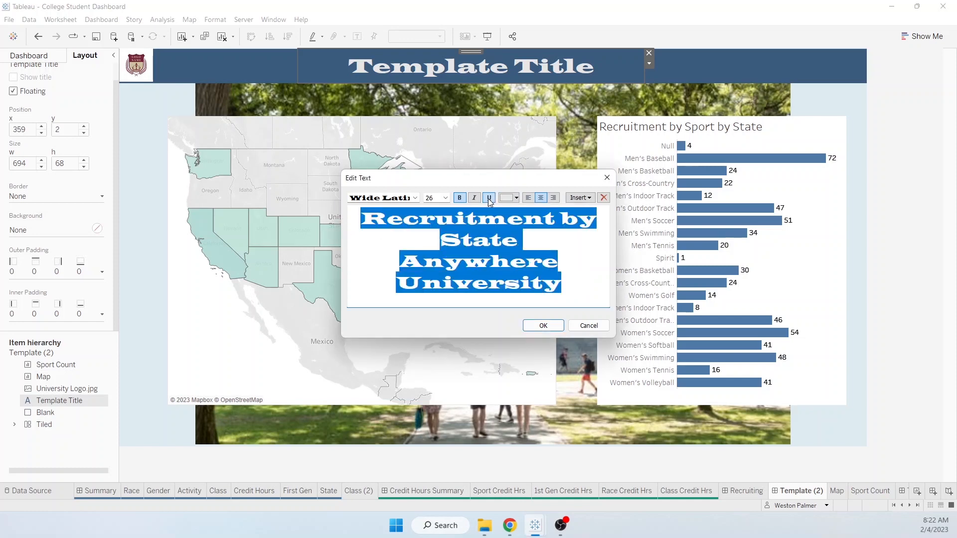
{"action": "left_click", "coordinate": [516, 199]}
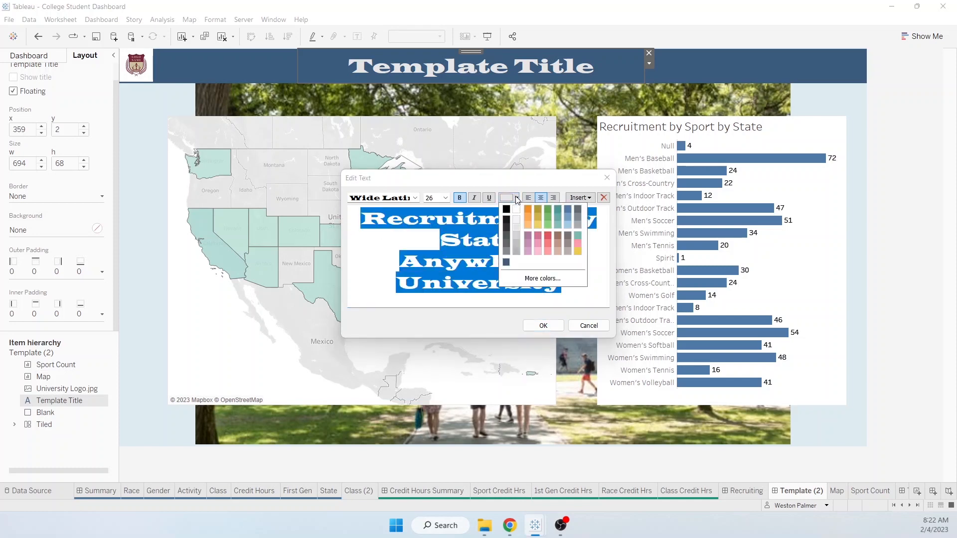
{"action": "left_click", "coordinate": [517, 219]}
{"action": "left_click", "coordinate": [553, 264]}
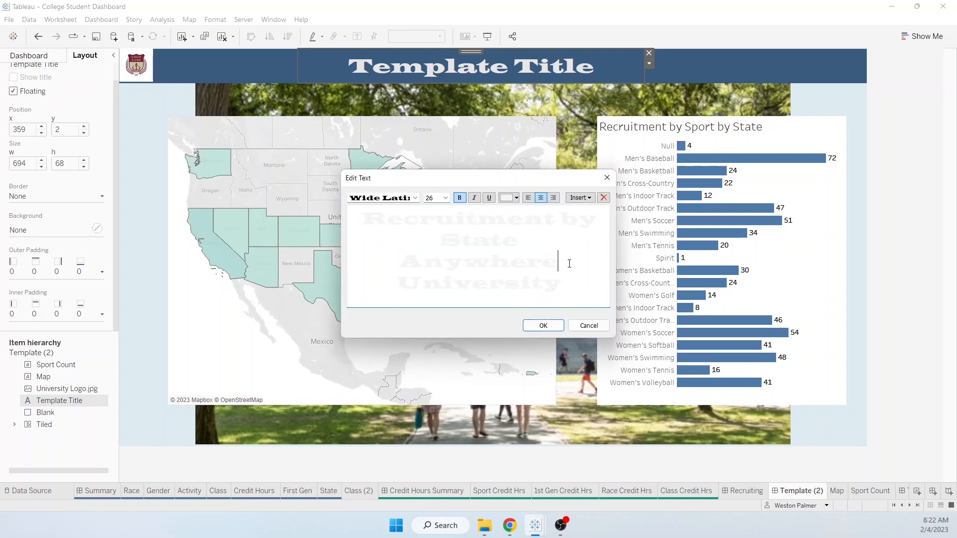
{"action": "left_click", "coordinate": [543, 325]}
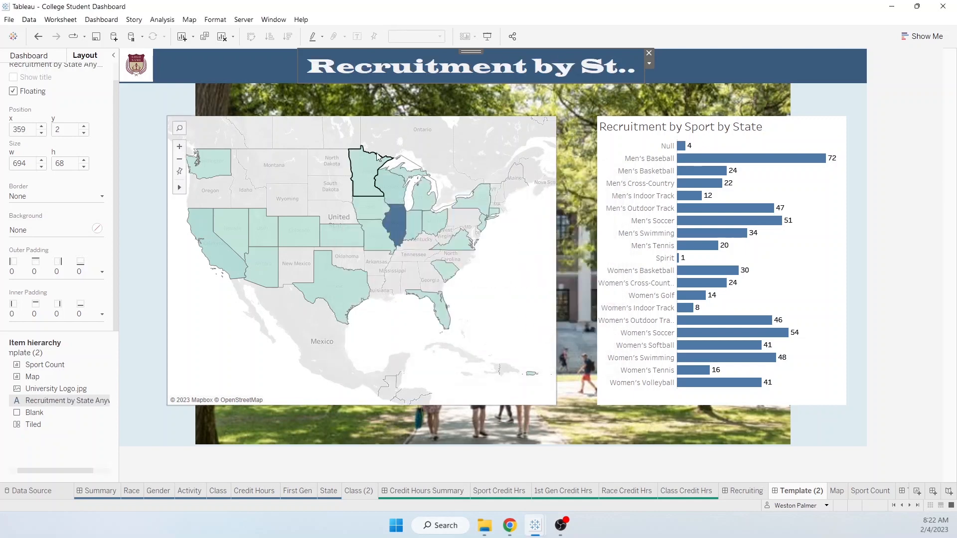
- Widen the title to show both lines, then empty and delete the old Recruiting dashboard
{"action": "left_click_drag", "start_coordinate": [295, 67], "coordinate": [246, 63]}
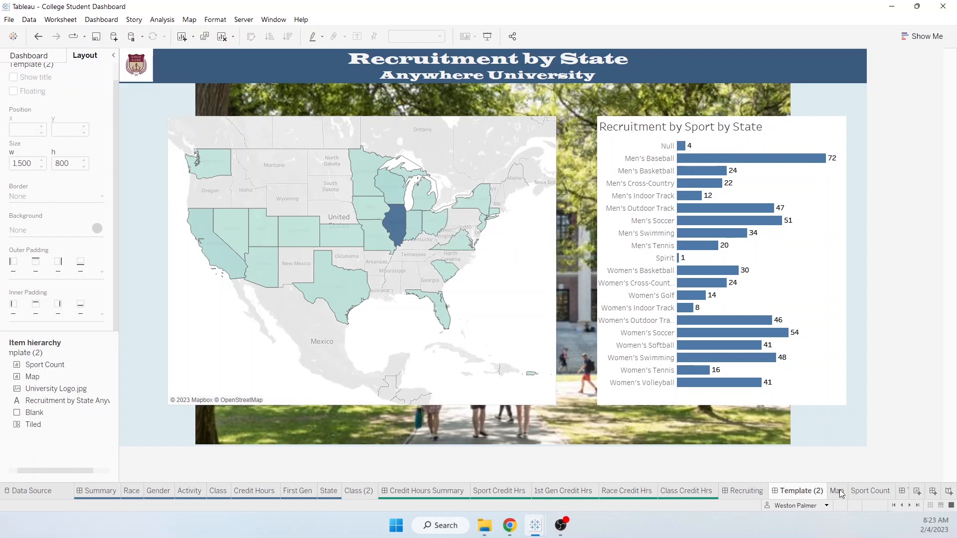
{"action": "left_click", "coordinate": [742, 495]}
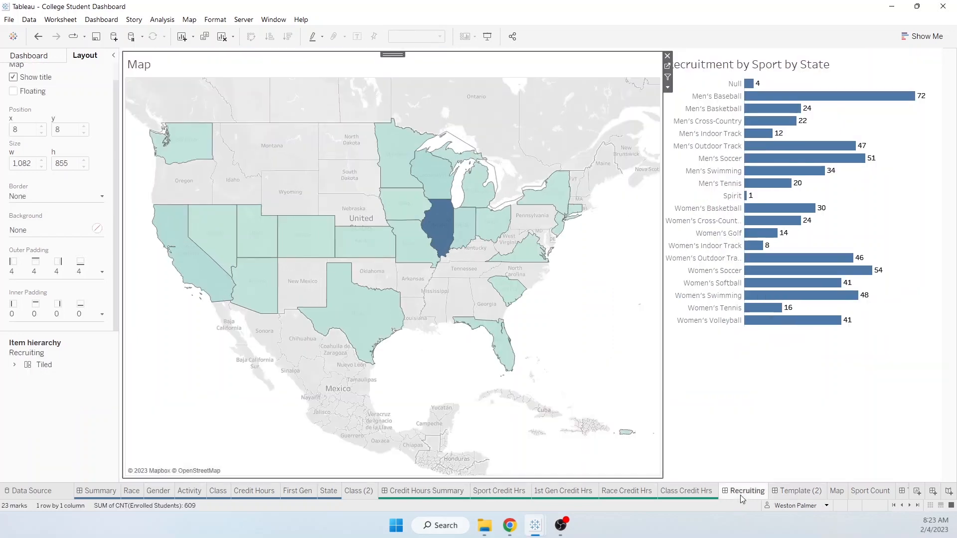
{"action": "left_click", "coordinate": [667, 56]}
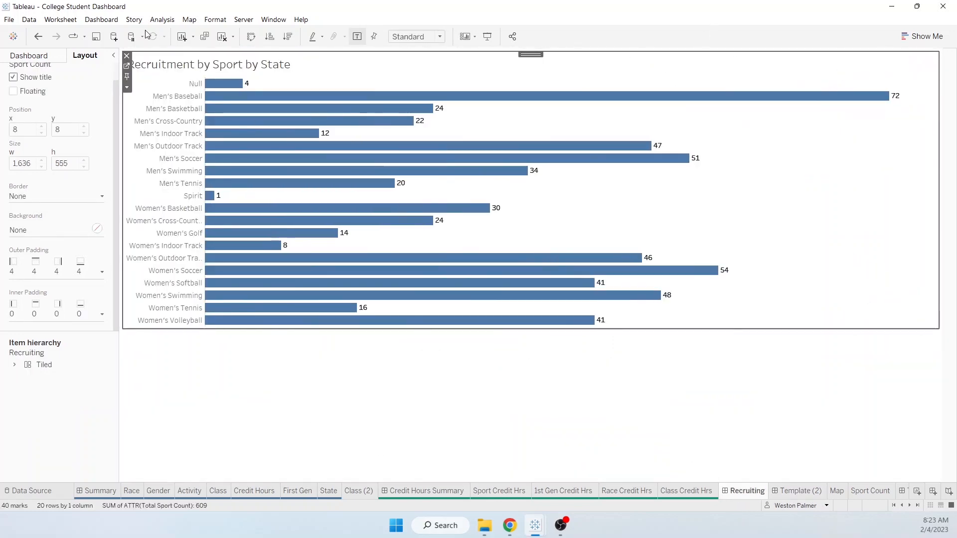
{"action": "left_click", "coordinate": [127, 55]}
{"action": "right_click", "coordinate": [734, 495]}
{"action": "left_click", "coordinate": [762, 379]}
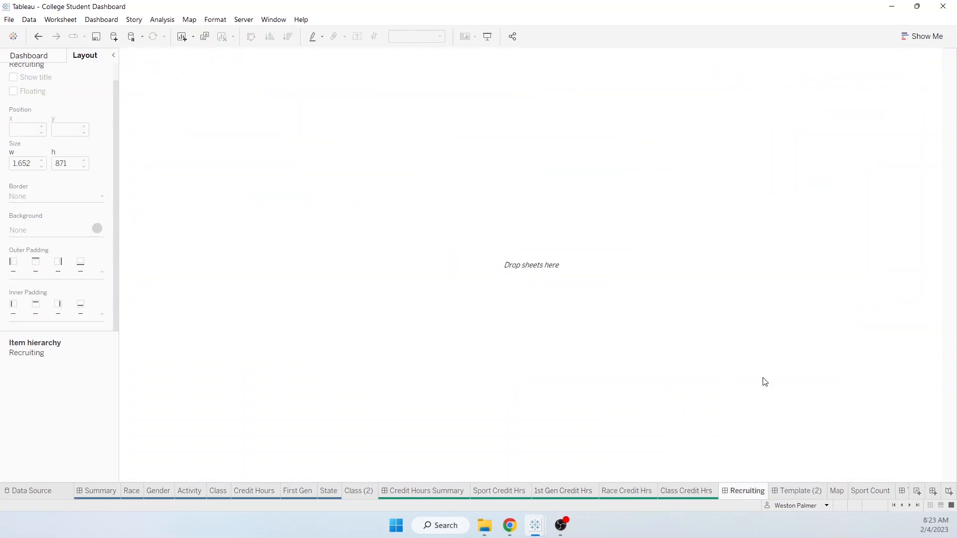
- Rename Template (2) to Recruiting and switch to the Map worksheet
{"action": "right_click", "coordinate": [736, 492]}
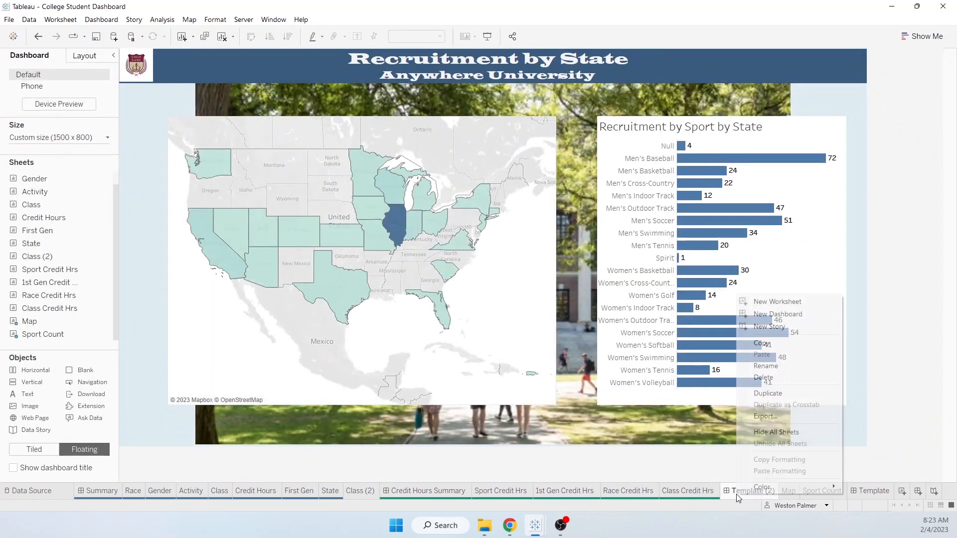
{"action": "left_click", "coordinate": [765, 366]}
{"action": "type", "text": "Recruiting"}
{"action": "left_click", "coordinate": [780, 491]}
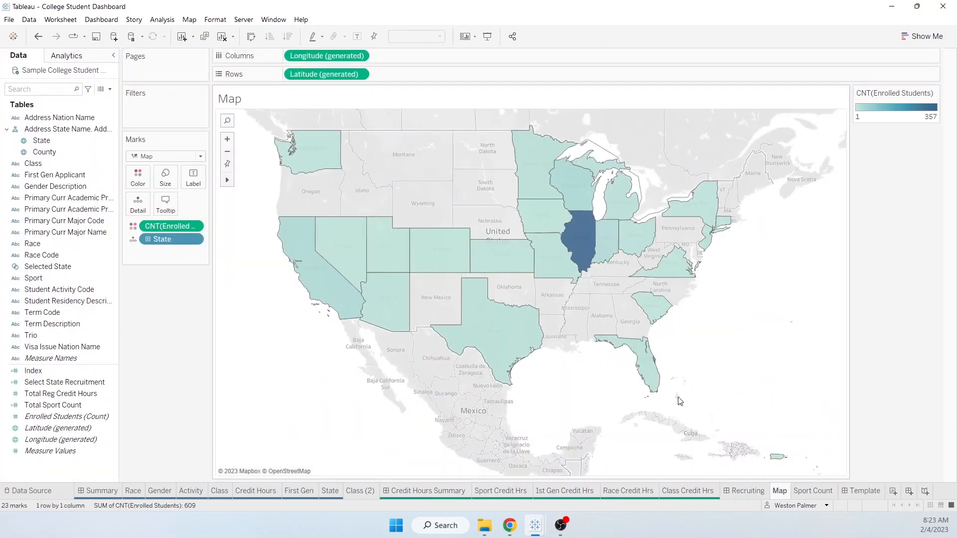
- Delete the State and count labels from the map tooltip and underline the state name
{"action": "left_click", "coordinate": [167, 205]}
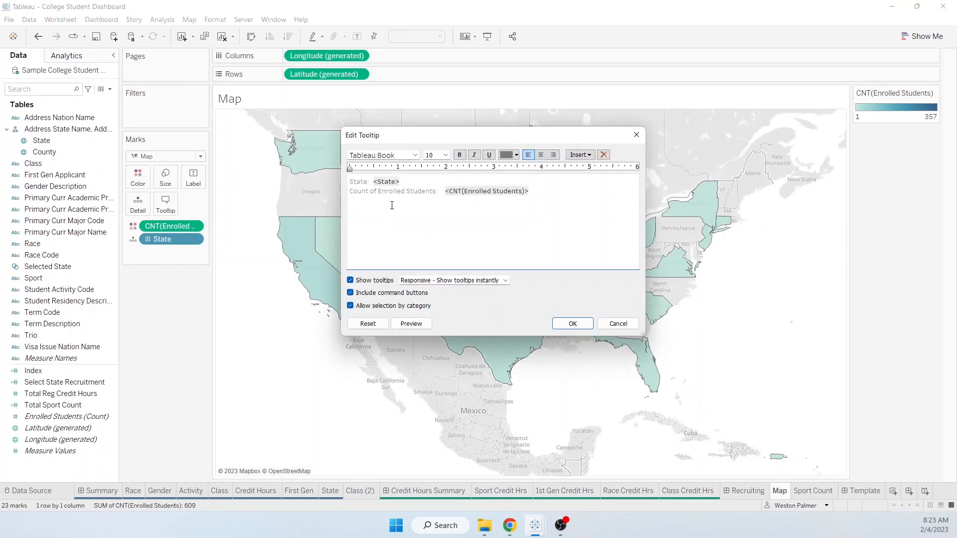
{"action": "left_click_drag", "start_coordinate": [370, 182], "coordinate": [304, 191]}
{"action": "key", "text": "Delete"}
{"action": "left_click_drag", "start_coordinate": [375, 181], "coordinate": [319, 183]}
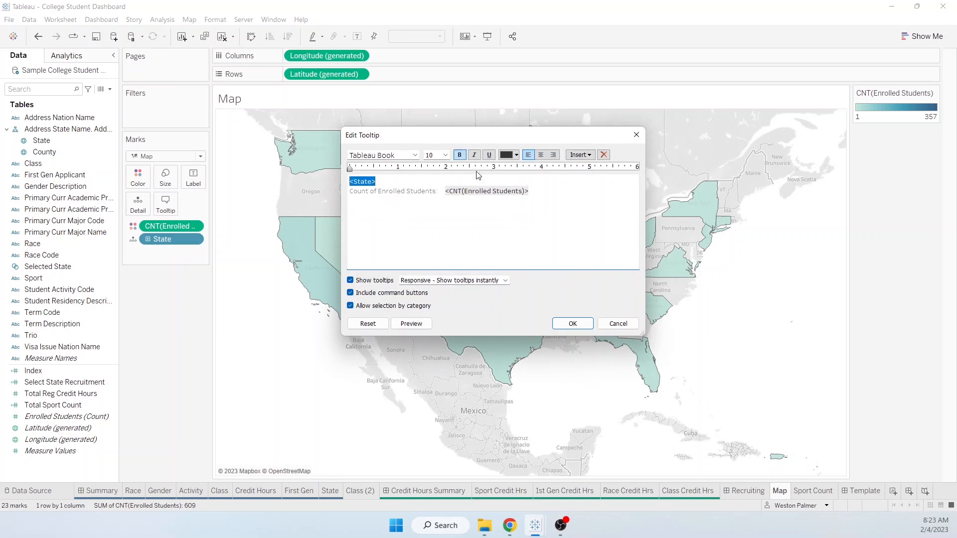
{"action": "left_click", "coordinate": [489, 154]}
{"action": "left_click_drag", "start_coordinate": [444, 191], "coordinate": [349, 191]}
{"action": "key", "text": "Delete"}
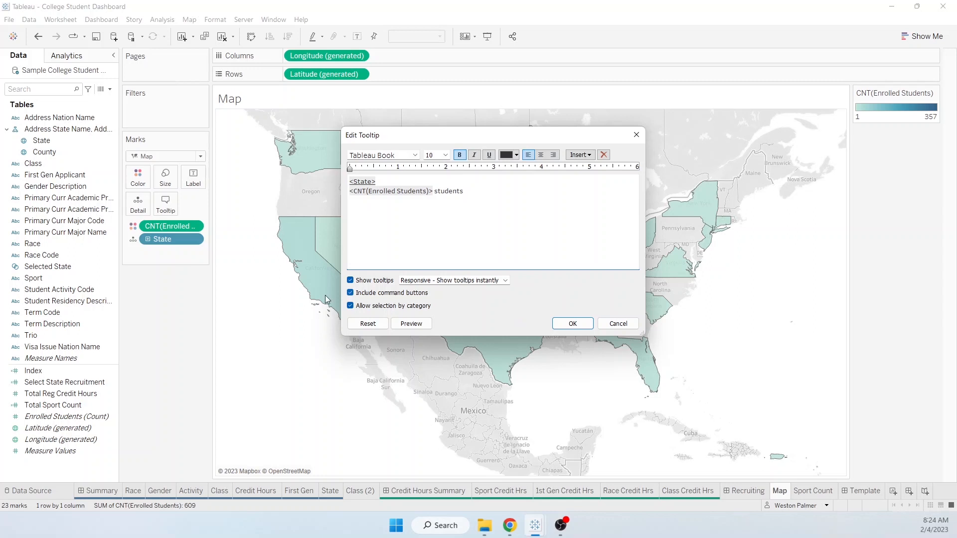
- Turn off tooltip command buttons and selection by category, apply, and switch to Sport Count
{"action": "left_click", "coordinate": [351, 293]}
{"action": "left_click", "coordinate": [351, 306]}
{"action": "left_click", "coordinate": [572, 324]}
{"action": "mouse_move", "coordinate": [507, 249]}
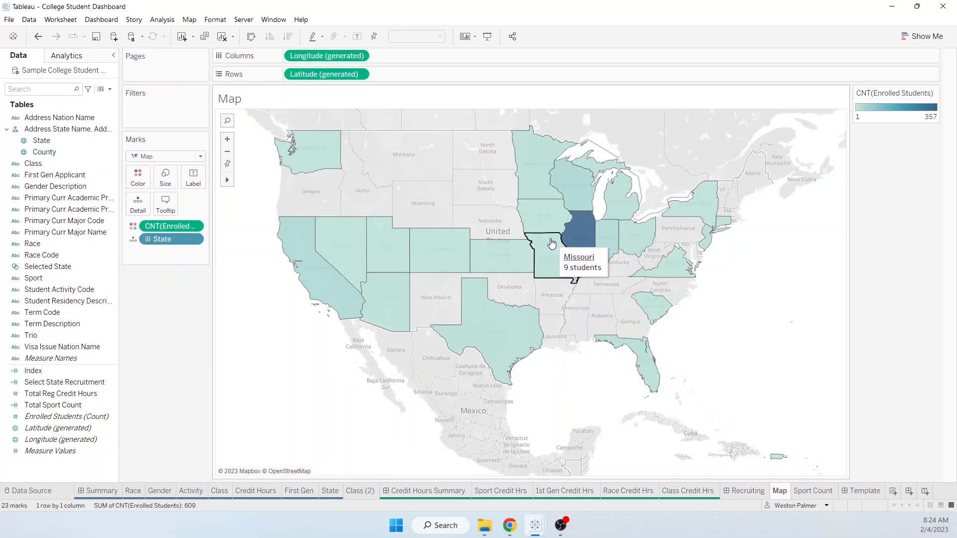
{"action": "left_click", "coordinate": [803, 494]}
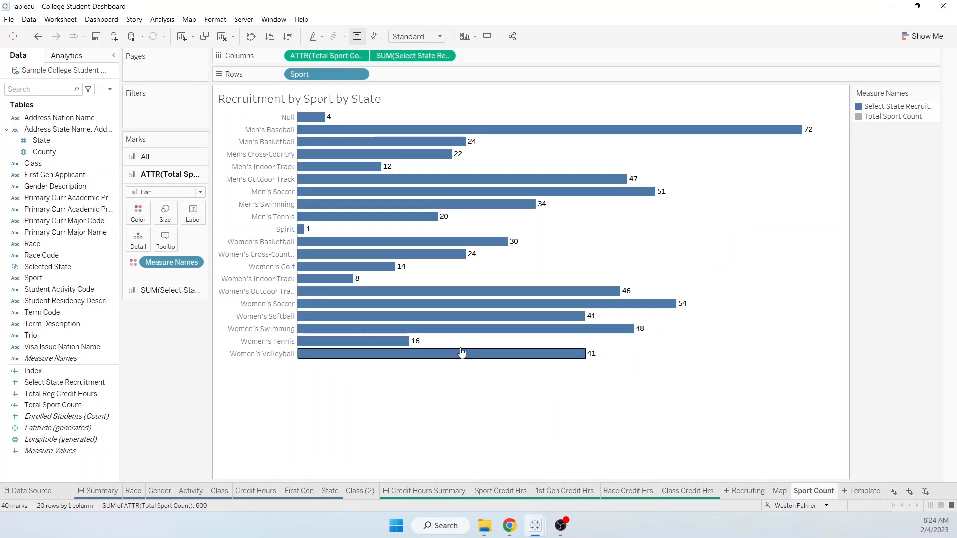
- With Marks set to All, remove the 'Sport:' label and underline the sport name in the tooltip
{"action": "left_click", "coordinate": [172, 244]}
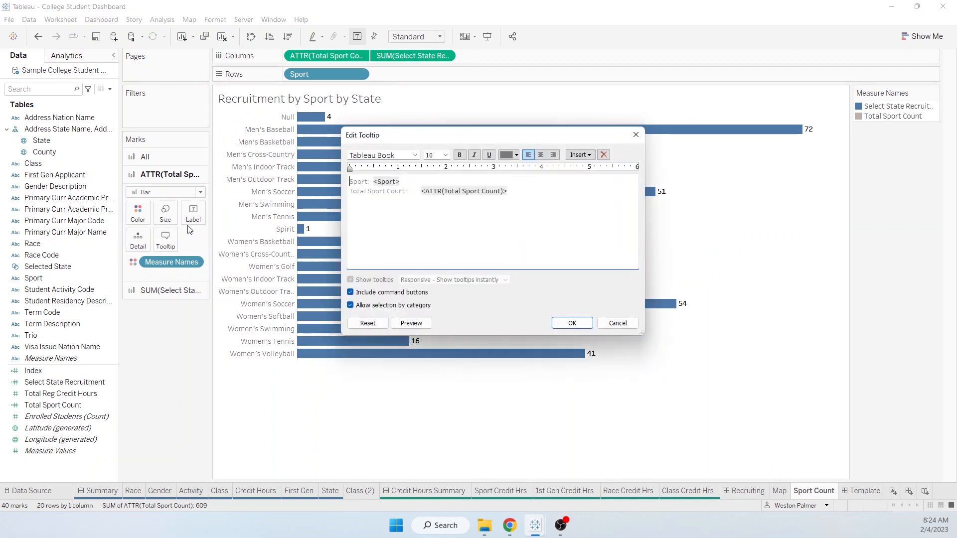
{"action": "left_click", "coordinate": [617, 323]}
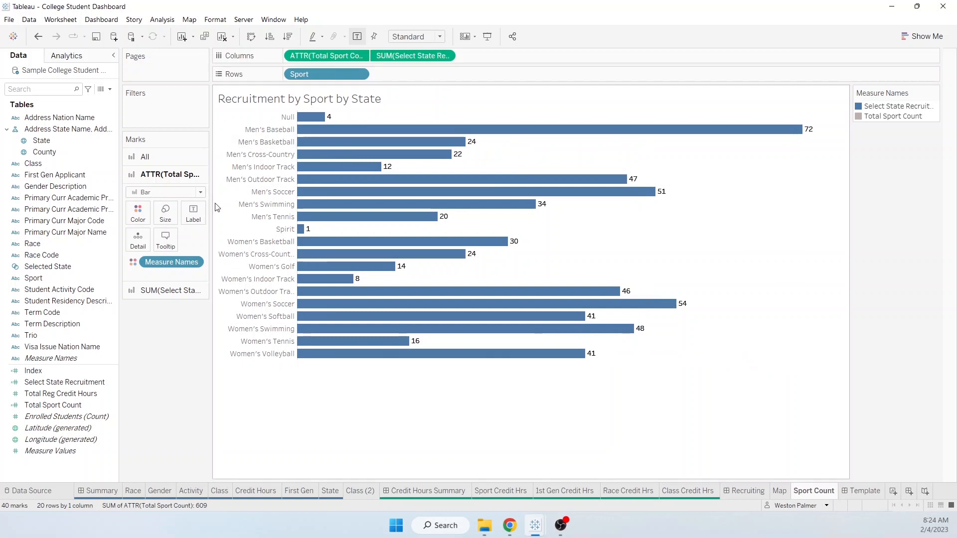
{"action": "left_click", "coordinate": [145, 164]}
{"action": "left_click", "coordinate": [166, 225]}
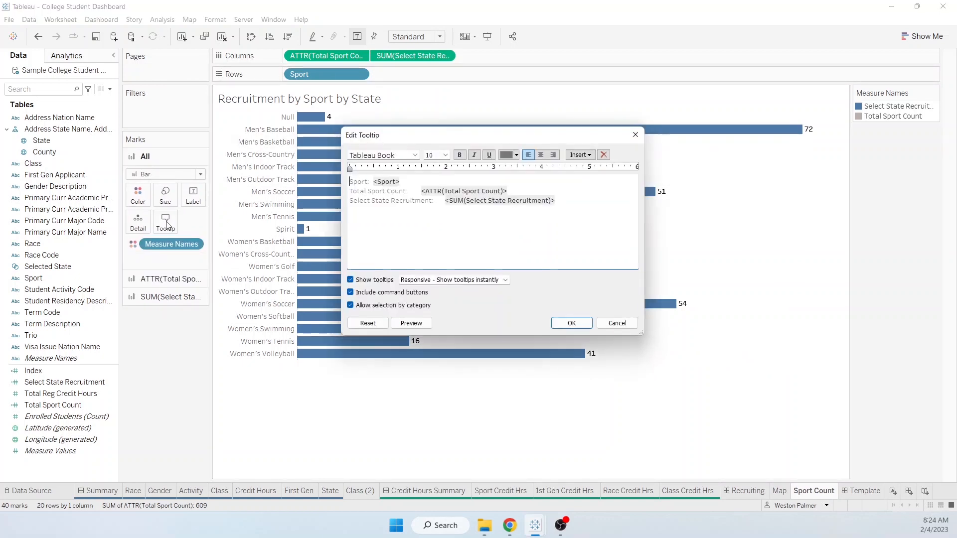
{"action": "left_click_drag", "start_coordinate": [372, 181], "coordinate": [323, 187]}
{"action": "key", "text": "BackSpace"}
{"action": "double_click", "coordinate": [373, 181]}
{"action": "left_click", "coordinate": [489, 154]}
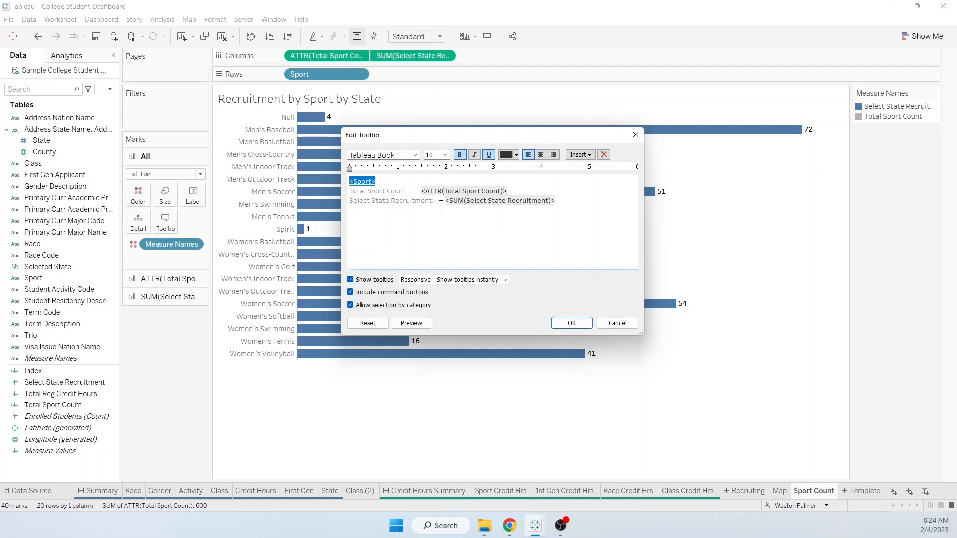
- Rearrange the tooltip fields into '<SUM(Select State Recruitment)> of <ATTR(Total Sport Count)>'
{"action": "left_click_drag", "start_coordinate": [442, 204], "coordinate": [349, 204]}
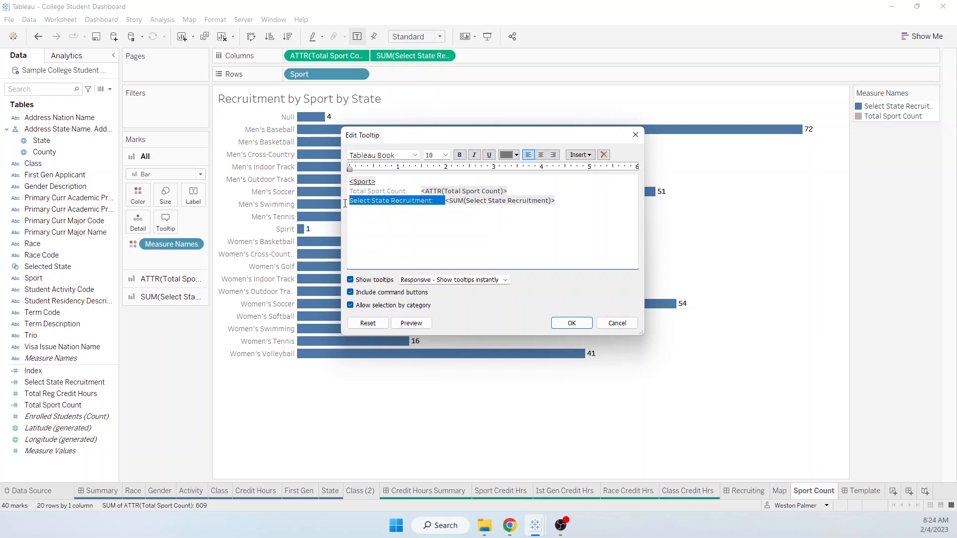
{"action": "left_click", "coordinate": [372, 204]}
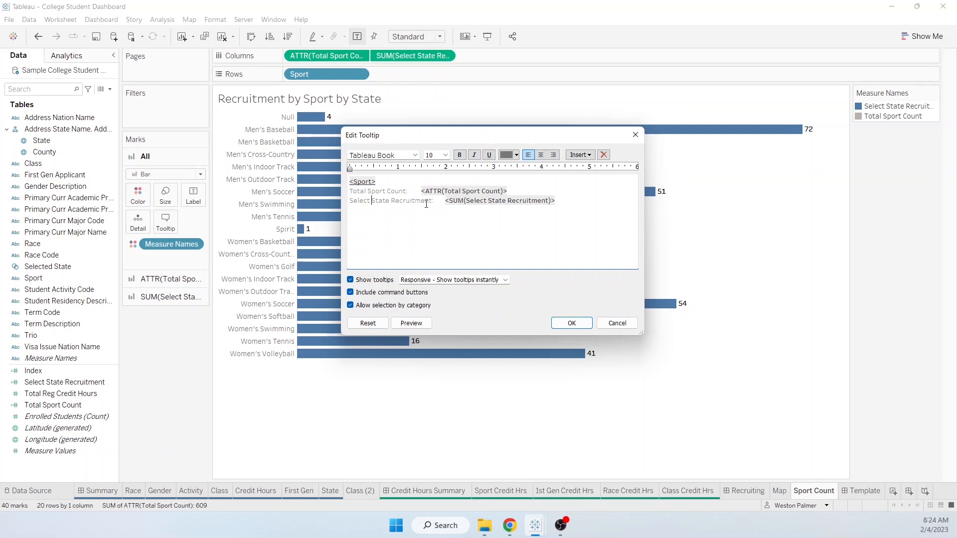
{"action": "left_click_drag", "start_coordinate": [442, 205], "coordinate": [308, 204]}
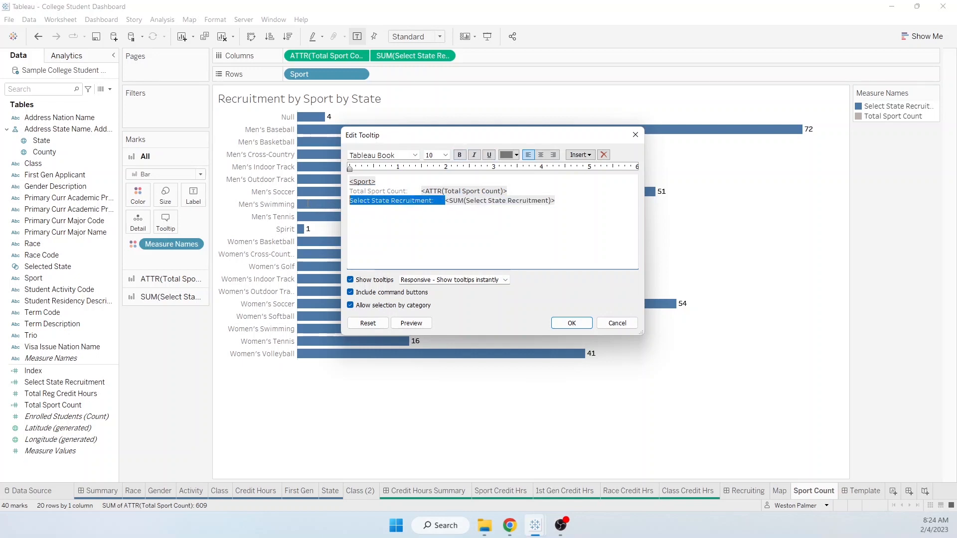
{"action": "left_click", "coordinate": [411, 217]}
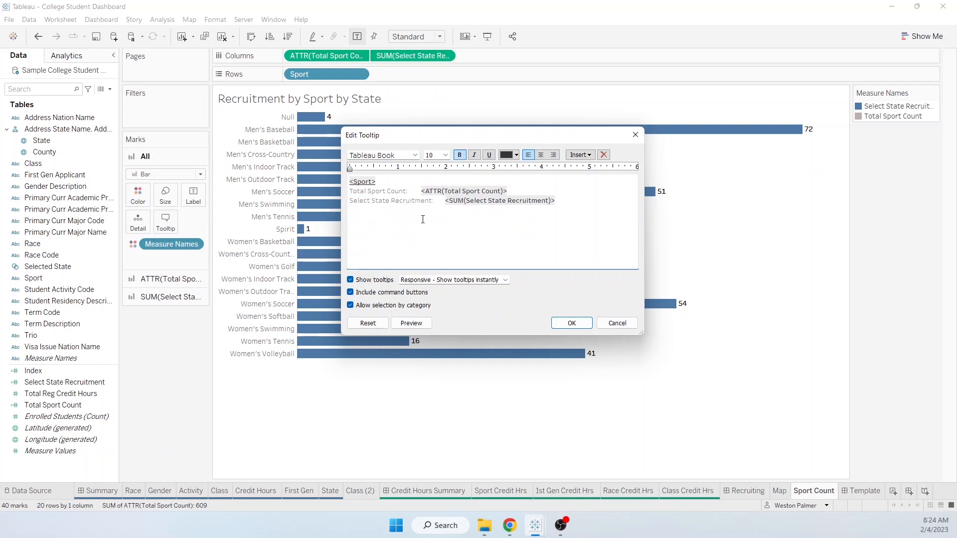
{"action": "left_click_drag", "start_coordinate": [568, 201], "coordinate": [440, 200]}
{"action": "key", "text": "ctrl+c"}
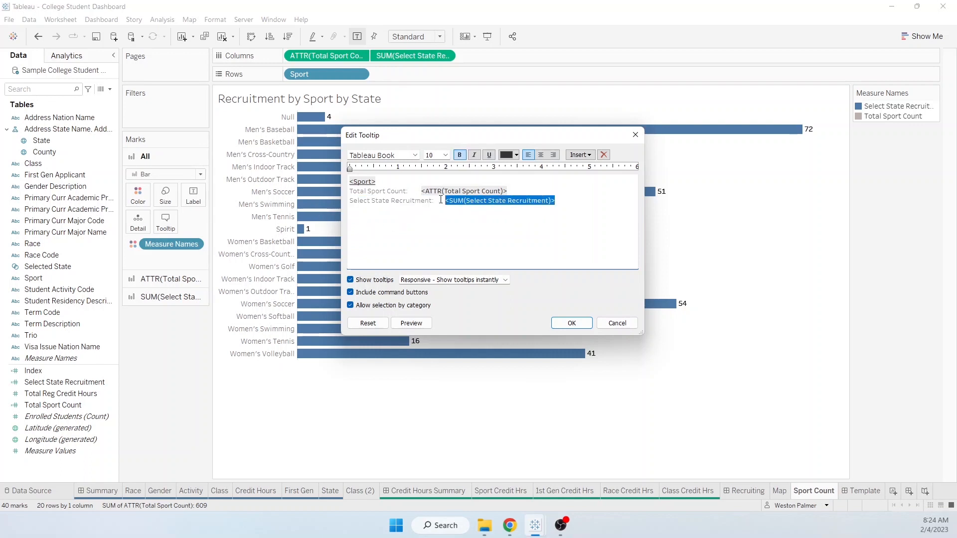
{"action": "key", "text": "Delete"}
{"action": "left_click_drag", "start_coordinate": [409, 191], "coordinate": [323, 190]}
{"action": "key", "text": "ctrl+v"}
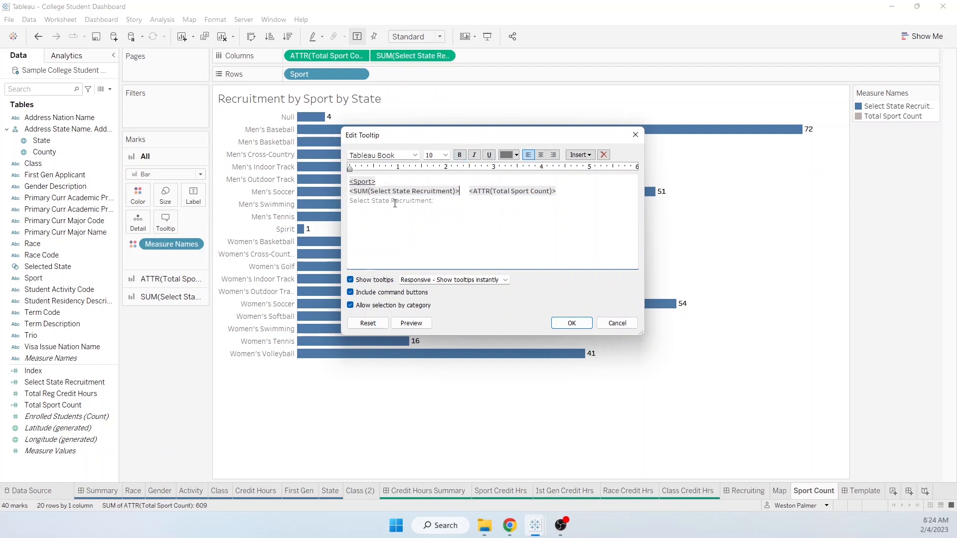
{"action": "left_click_drag", "start_coordinate": [406, 201], "coordinate": [415, 201]}
{"action": "key", "text": "ctrl+c"}
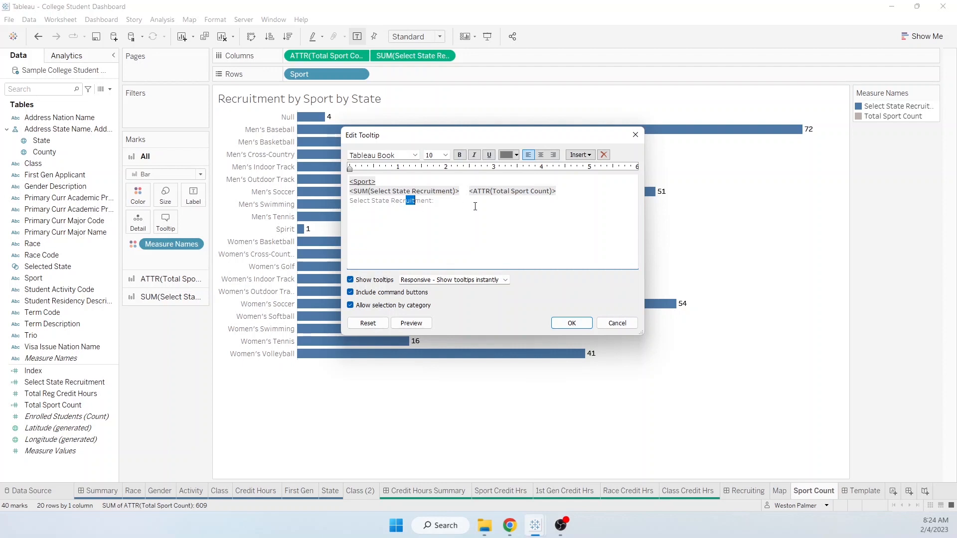
{"action": "left_click", "coordinate": [469, 193]}
{"action": "key", "text": "ctrl+v"}
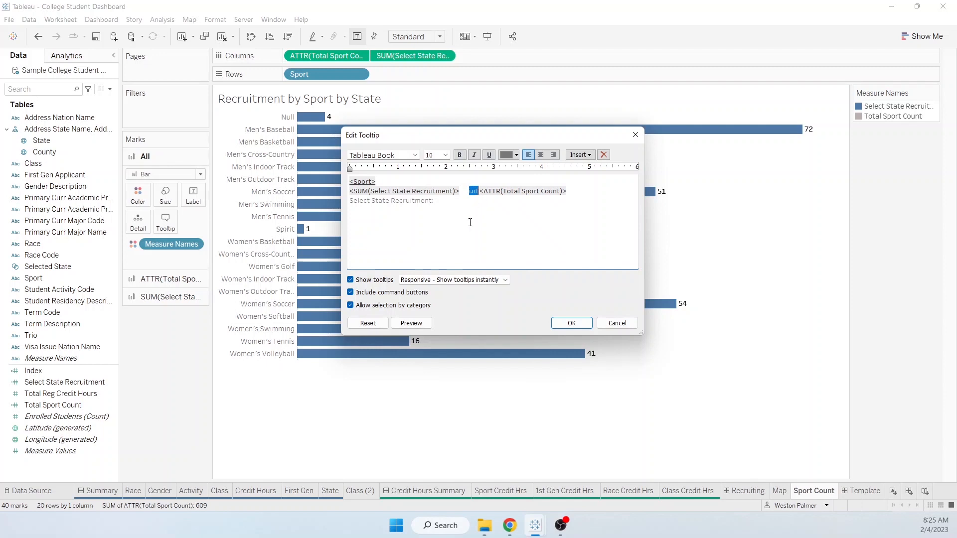
{"action": "type", "text": "of"}
- Fix spacing, append 'Students from selected state' after the counts, and apply the tooltip
{"action": "key", "text": "Left"}
{"action": "key", "text": "Left"}
{"action": "key", "text": "Left"}
{"action": "key", "text": "Left"}
{"action": "key", "text": "Right"}
{"action": "key", "text": "Delete"}
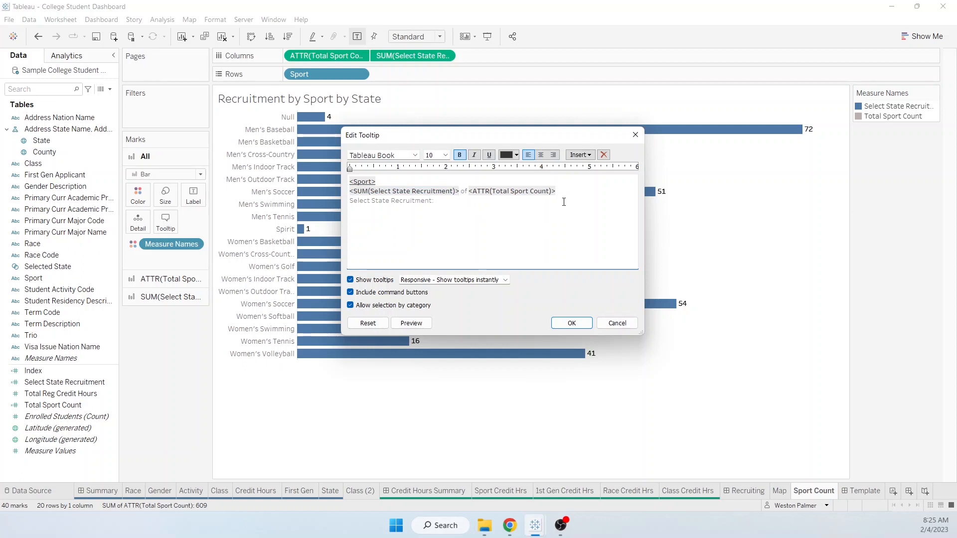
{"action": "type", "text": "udent"}
{"action": "left_click_drag", "start_coordinate": [557, 192], "coordinate": [584, 194]}
{"action": "key", "text": "Delete"}
{"action": "key", "text": "Delete"}
{"action": "key", "text": "Right"}
{"action": "type", "text": "tudents from s"}
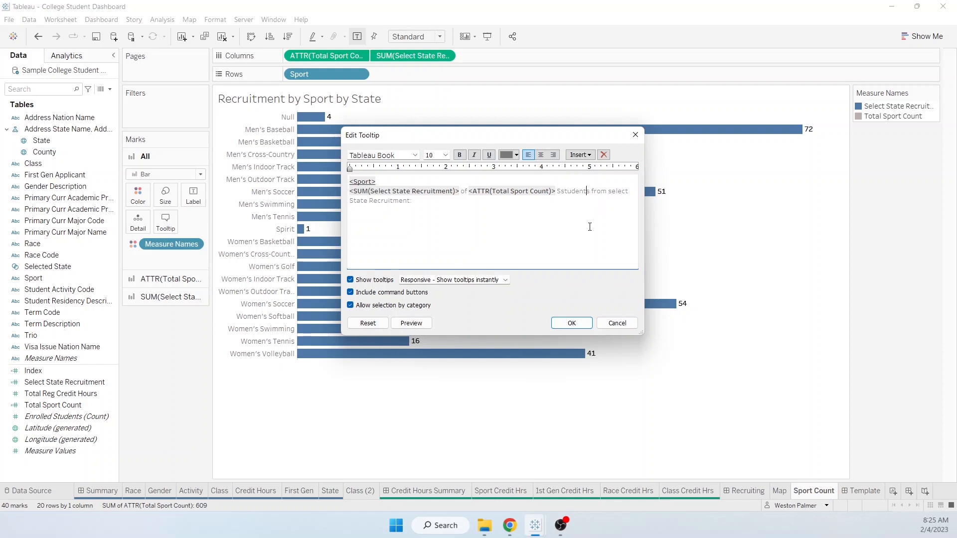
{"action": "key", "text": "Right"}
{"action": "key", "text": "Right"}
{"action": "key", "text": "Right"}
{"action": "key", "text": "Right"}
{"action": "key", "text": "Right"}
{"action": "type", "text": "ed"}
{"action": "key", "text": "End"}
{"action": "key", "text": "BackSpace"}
{"action": "key", "text": "BackSpace"}
{"action": "key", "text": "BackSpace"}
{"action": "key", "text": "BackSpace"}
{"action": "key", "text": "BackSpace"}
{"action": "key", "text": "BackSpace"}
{"action": "key", "text": "BackSpace"}
{"action": "key", "text": "BackSpace"}
{"action": "key", "text": "BackSpace"}
{"action": "key", "text": "BackSpace"}
{"action": "key", "text": "BackSpace"}
{"action": "key", "text": "BackSpace"}
{"action": "key", "text": "BackSpace"}
{"action": "key", "text": "BackSpace"}
{"action": "key", "text": "BackSpace"}
{"action": "key", "text": "BackSpace"}
{"action": "left_click", "coordinate": [572, 323]}
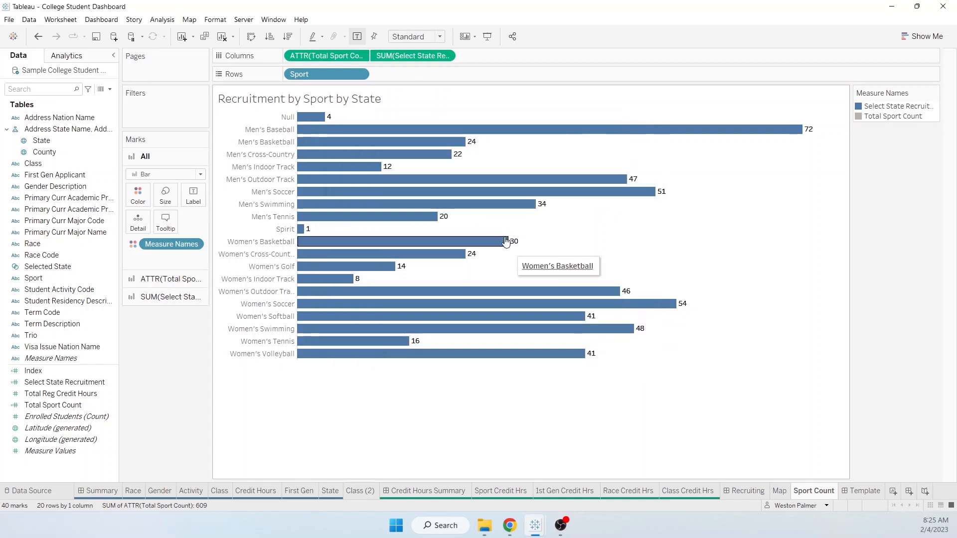
- Review the tooltip text on the Total Sport Count, Select State Recruitment and All mark cards
{"action": "left_click", "coordinate": [164, 282]}
{"action": "left_click", "coordinate": [162, 248]}
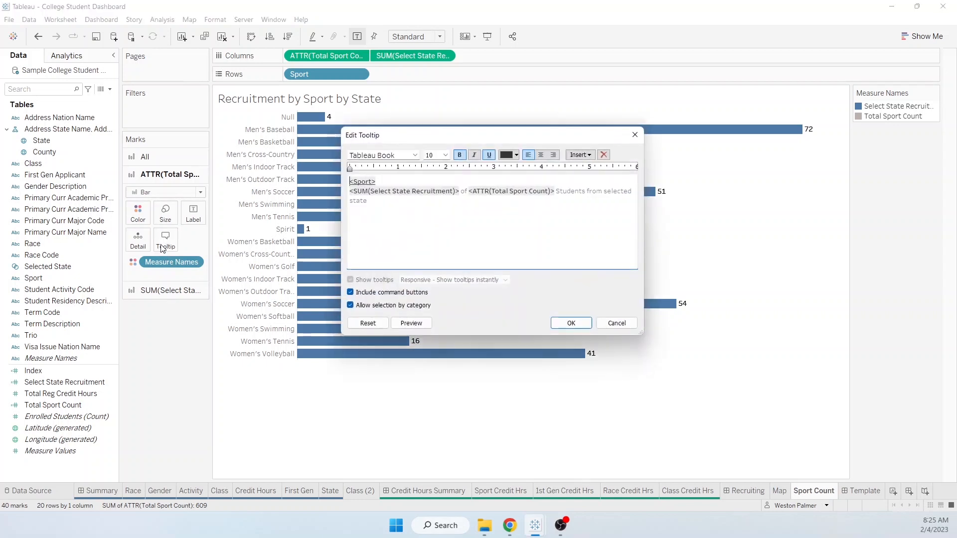
{"action": "left_click", "coordinate": [571, 323]}
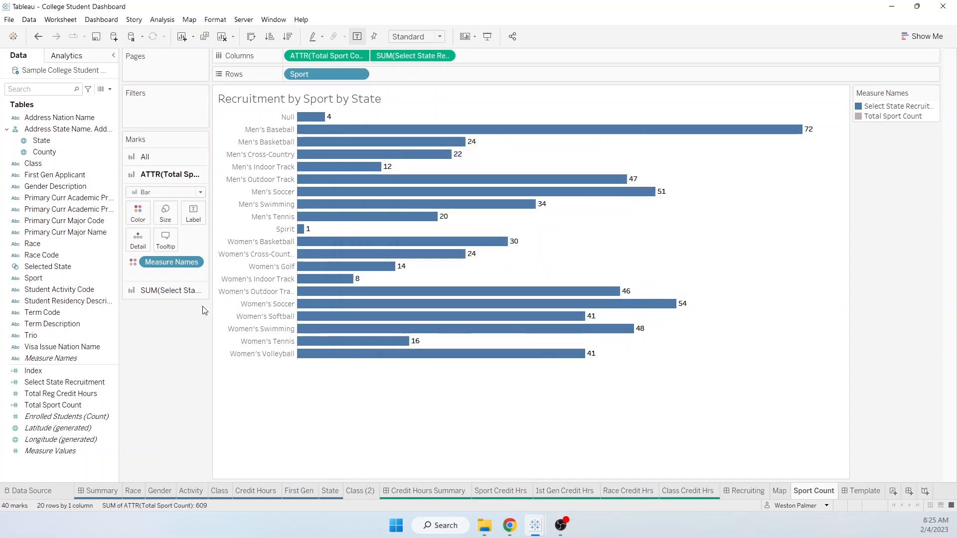
{"action": "left_click", "coordinate": [151, 290]}
{"action": "left_click", "coordinate": [163, 256]}
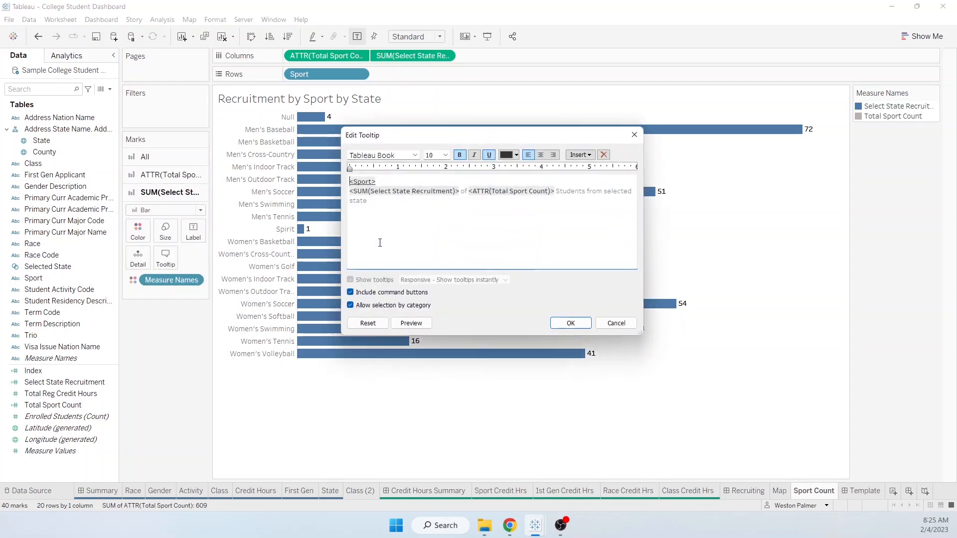
{"action": "left_click", "coordinate": [573, 324]}
{"action": "left_click", "coordinate": [150, 158]}
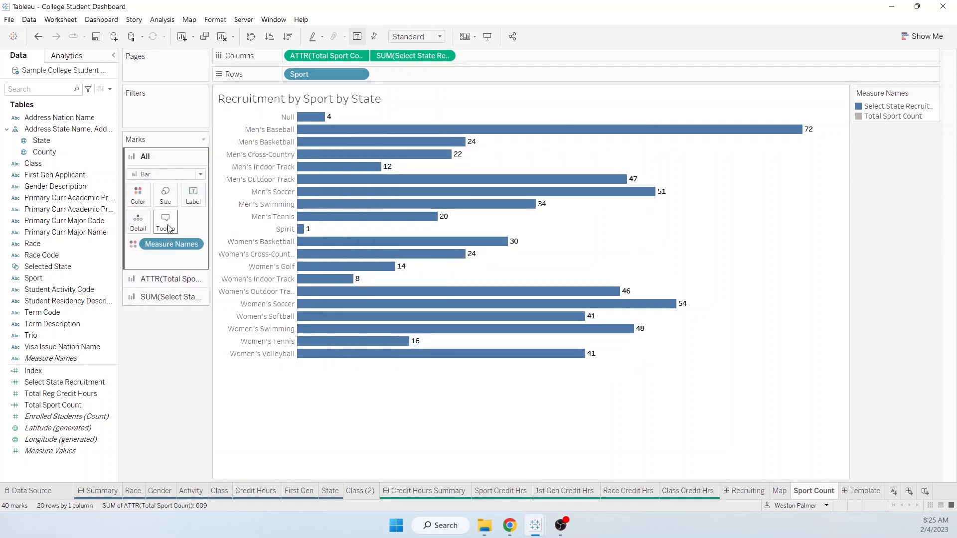
{"action": "left_click", "coordinate": [166, 221]}
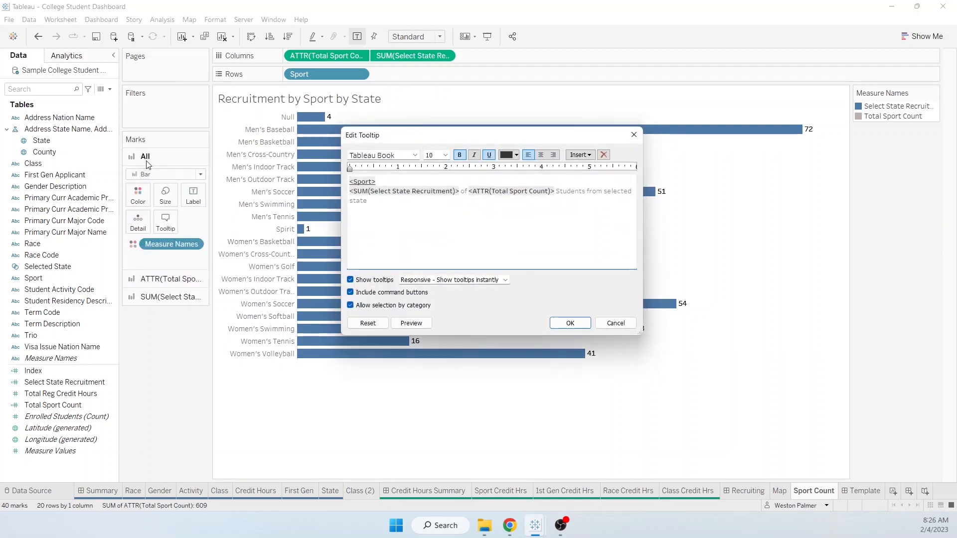
{"action": "left_click", "coordinate": [576, 324]}
{"action": "left_click", "coordinate": [161, 280]}
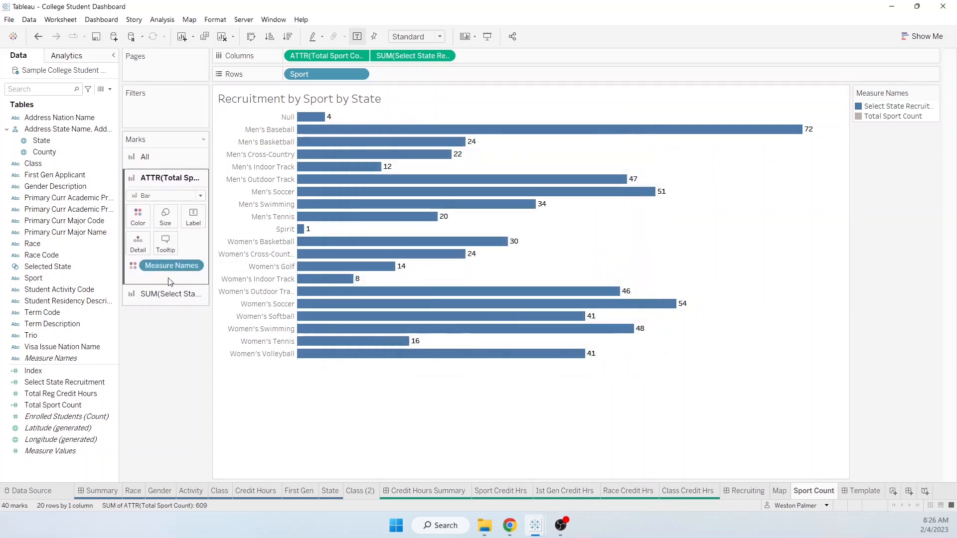
{"action": "left_click", "coordinate": [168, 245]}
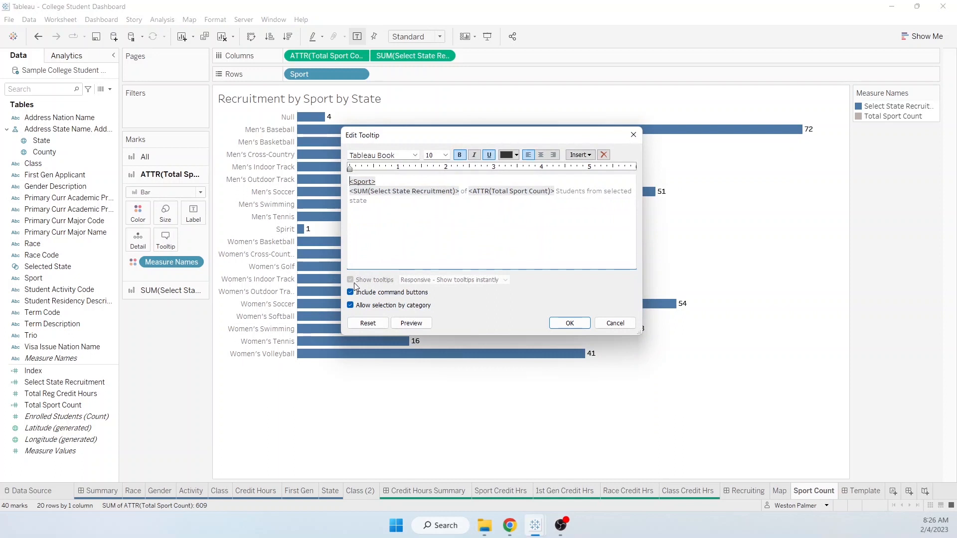
{"action": "left_click", "coordinate": [615, 323]}
- Recheck the shared tooltip, undo the last change, and select the Total Sport Count mark card
{"action": "left_click", "coordinate": [146, 156]}
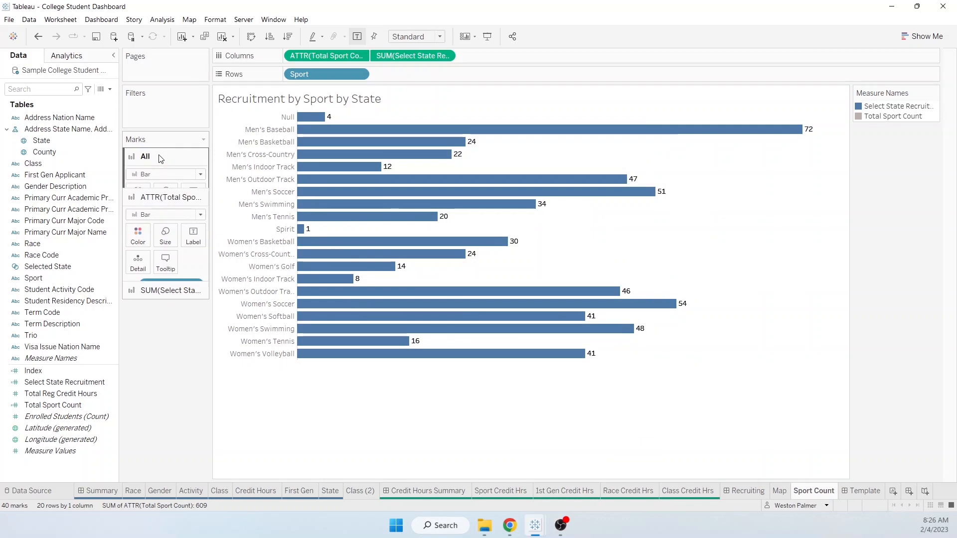
{"action": "left_click", "coordinate": [169, 227]}
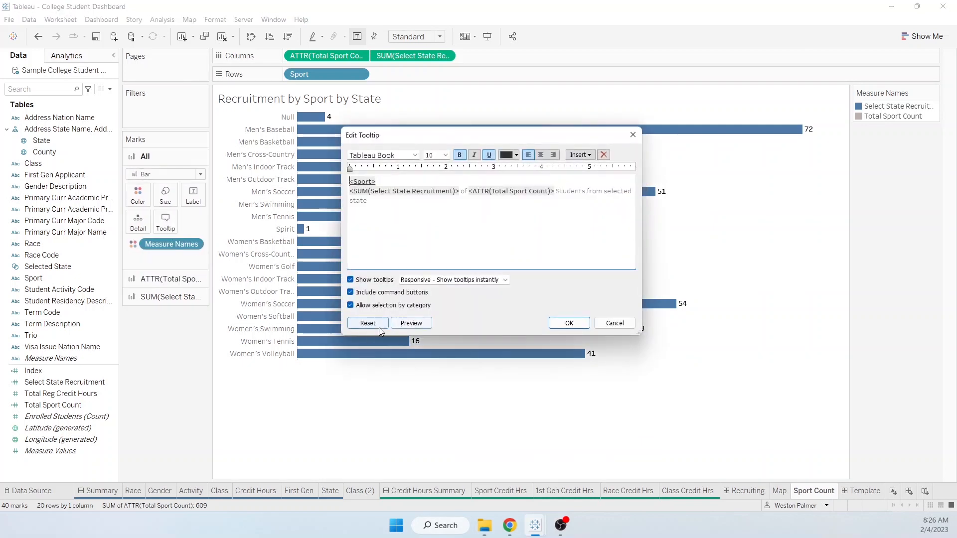
{"action": "left_click", "coordinate": [569, 323]}
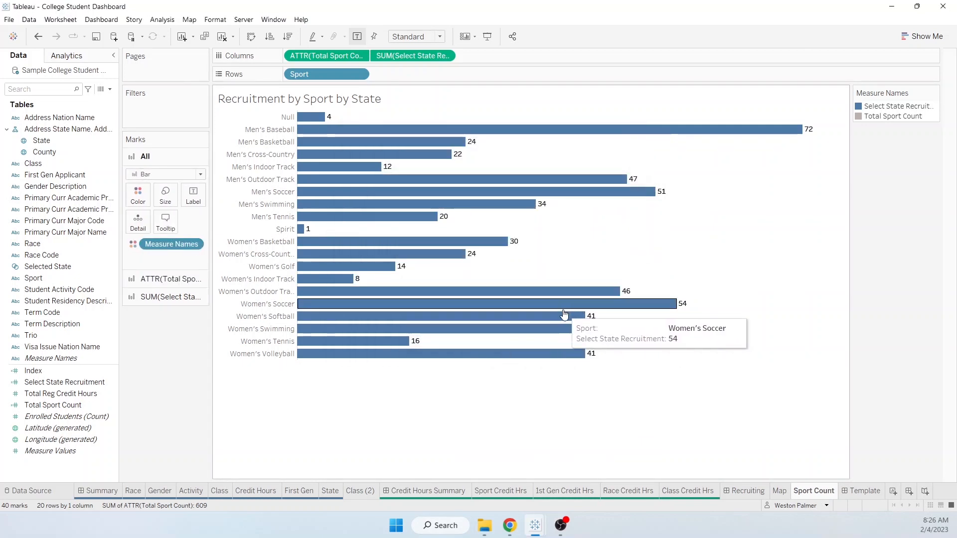
{"action": "left_click", "coordinate": [171, 278]}
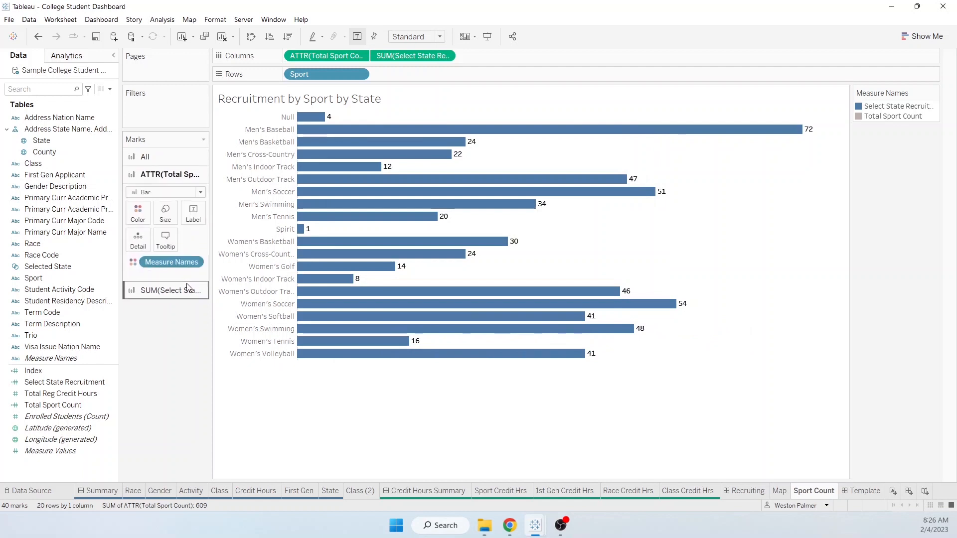
{"action": "left_click", "coordinate": [165, 239]}
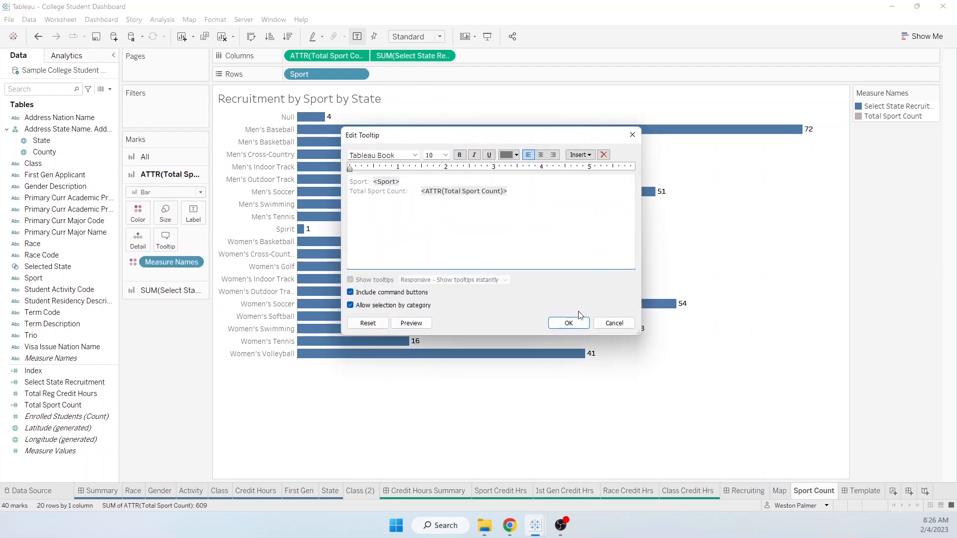
{"action": "left_click", "coordinate": [616, 323]}
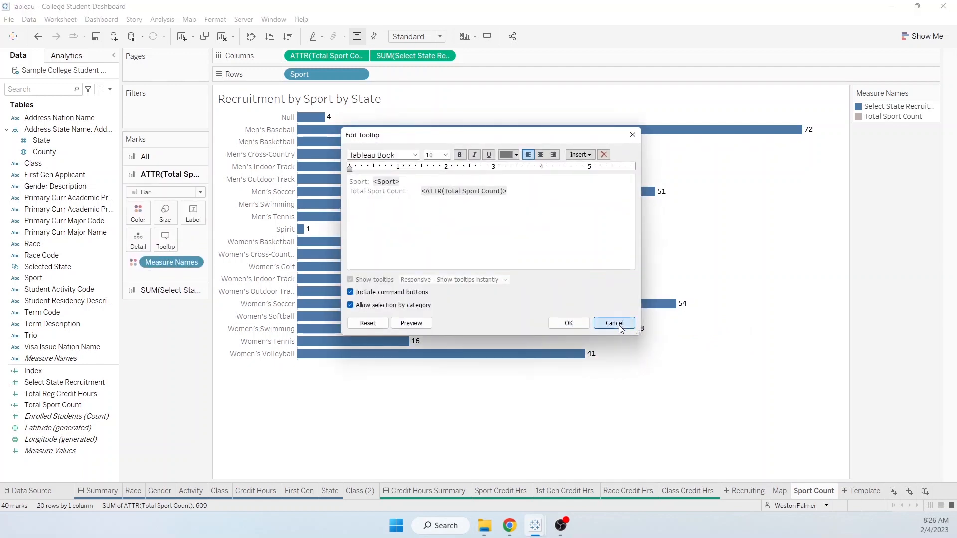
{"action": "left_click", "coordinate": [38, 36]}
{"action": "mouse_move", "coordinate": [429, 216]}
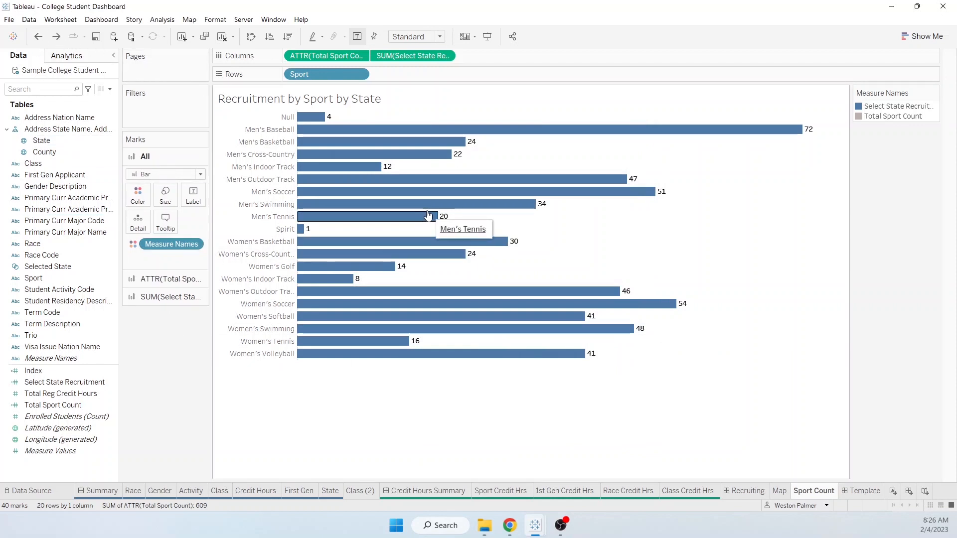
{"action": "left_click", "coordinate": [165, 225]}
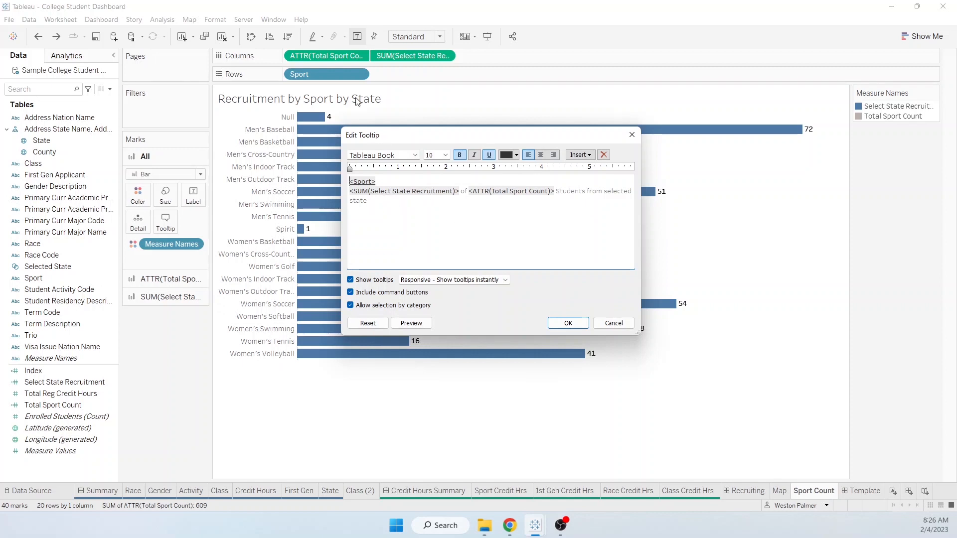
{"action": "left_click", "coordinate": [613, 322]}
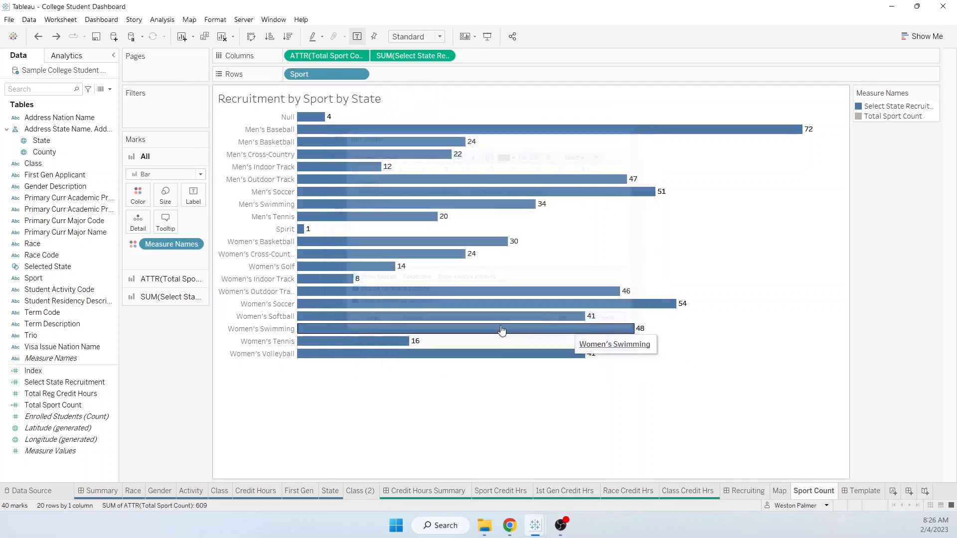
{"action": "left_click", "coordinate": [170, 279]}
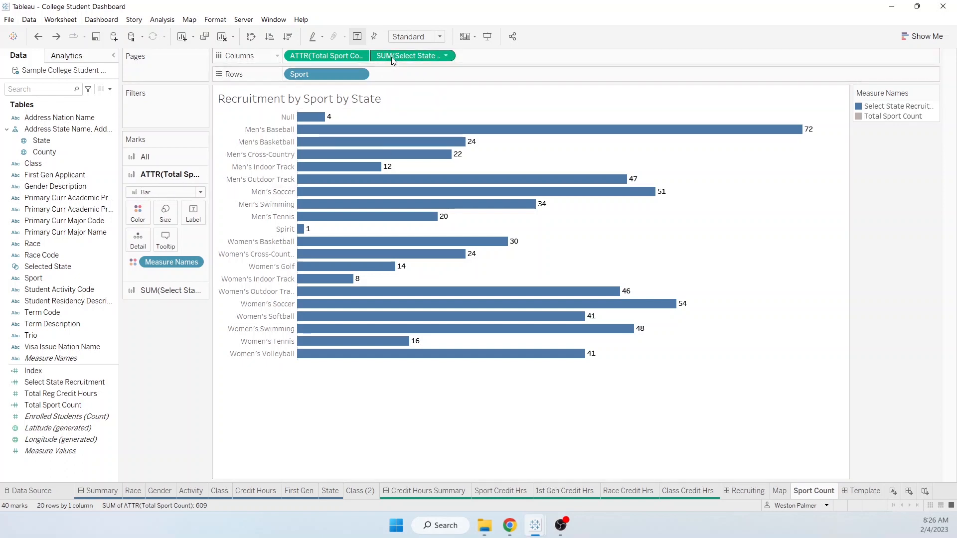
- Add Select State Recruitment to the Total Sport Count tooltip and vice versa, then view Recruiting
{"action": "left_click_drag", "start_coordinate": [392, 60], "coordinate": [160, 247]}
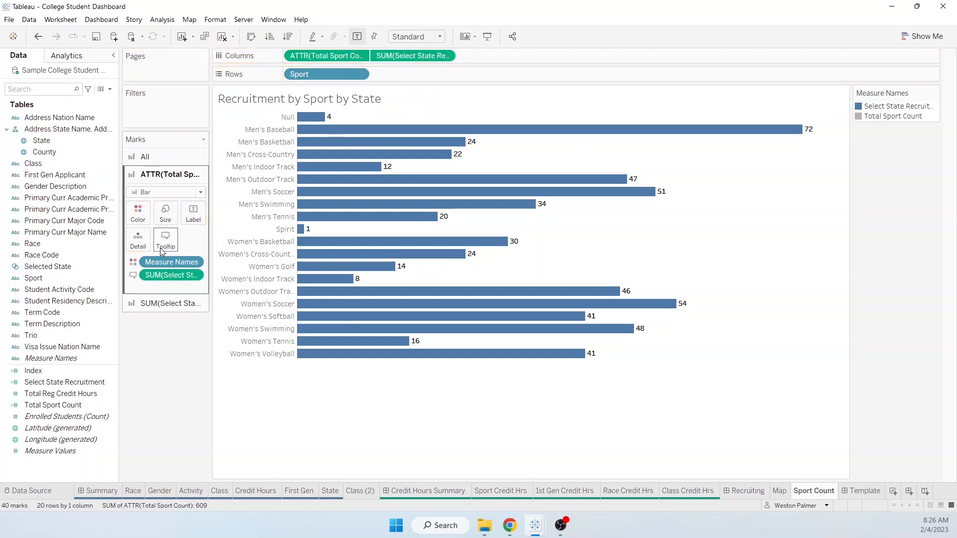
{"action": "left_click", "coordinate": [160, 303]}
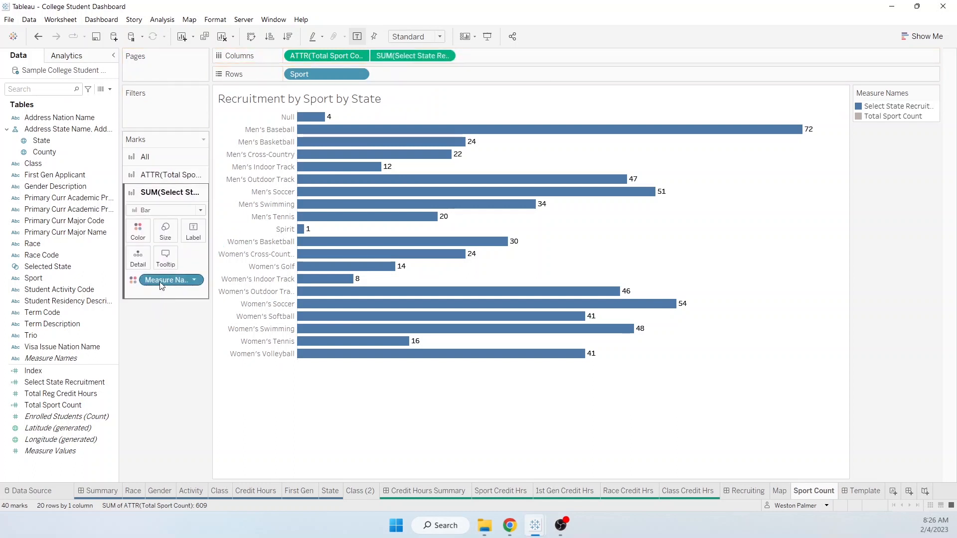
{"action": "left_click", "coordinate": [328, 56]}
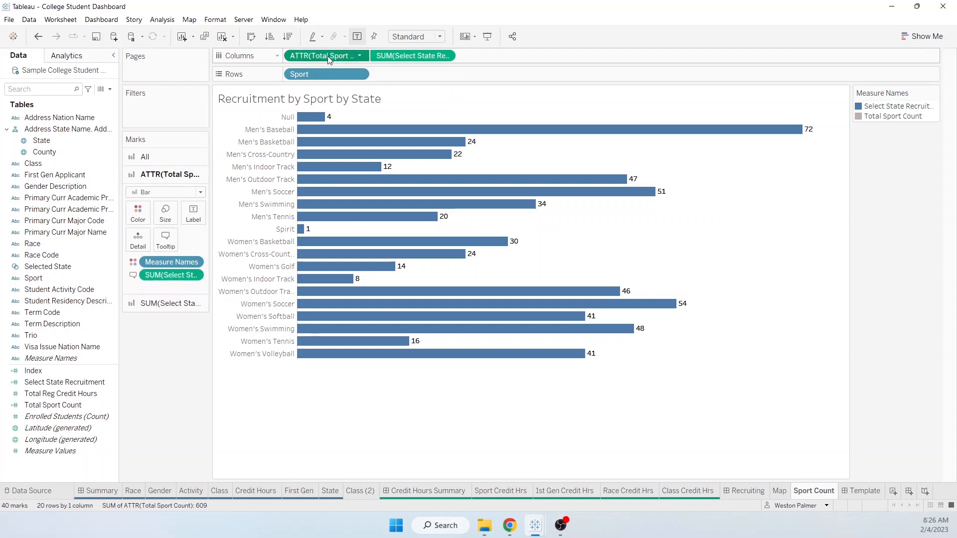
{"action": "left_click", "coordinate": [156, 307]}
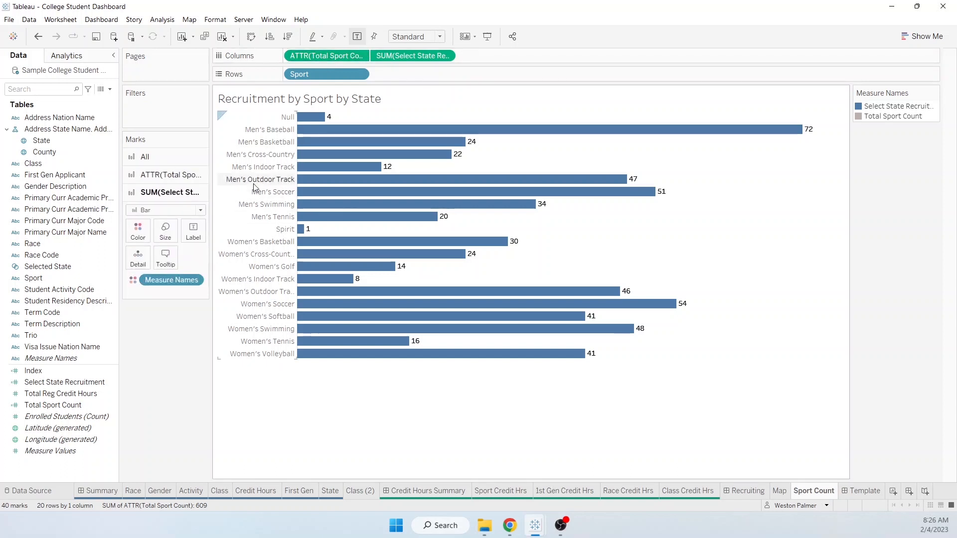
{"action": "left_click_drag", "start_coordinate": [326, 56], "coordinate": [161, 264]}
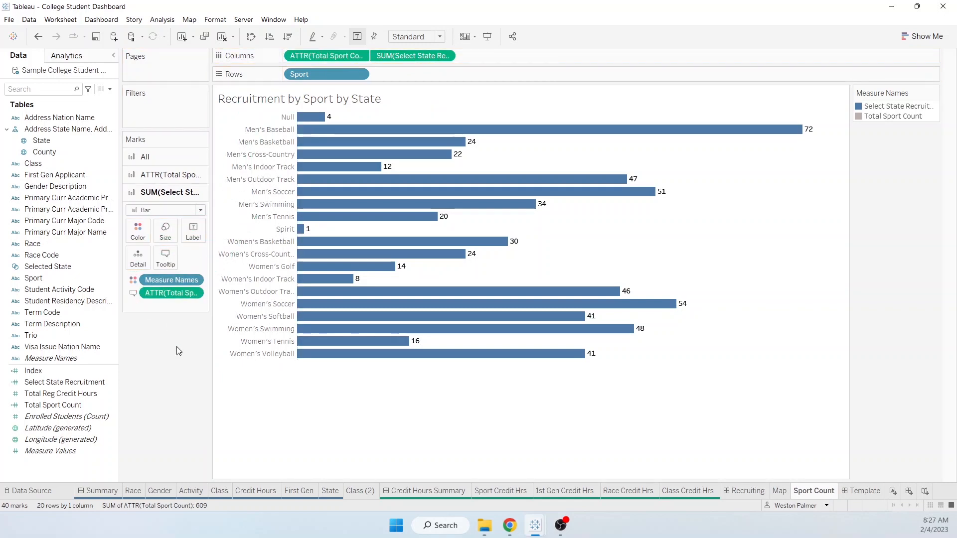
{"action": "mouse_move", "coordinate": [441, 198]}
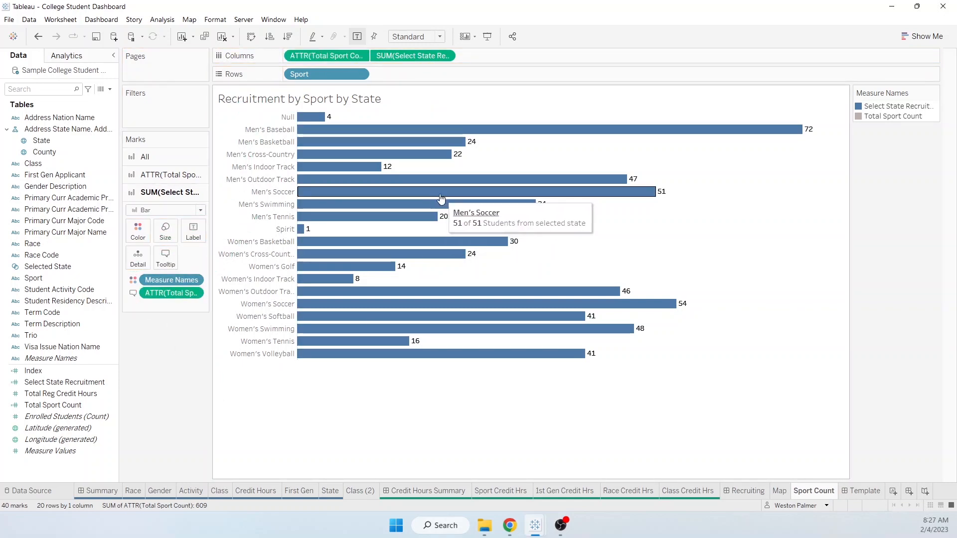
{"action": "left_click", "coordinate": [745, 491]}
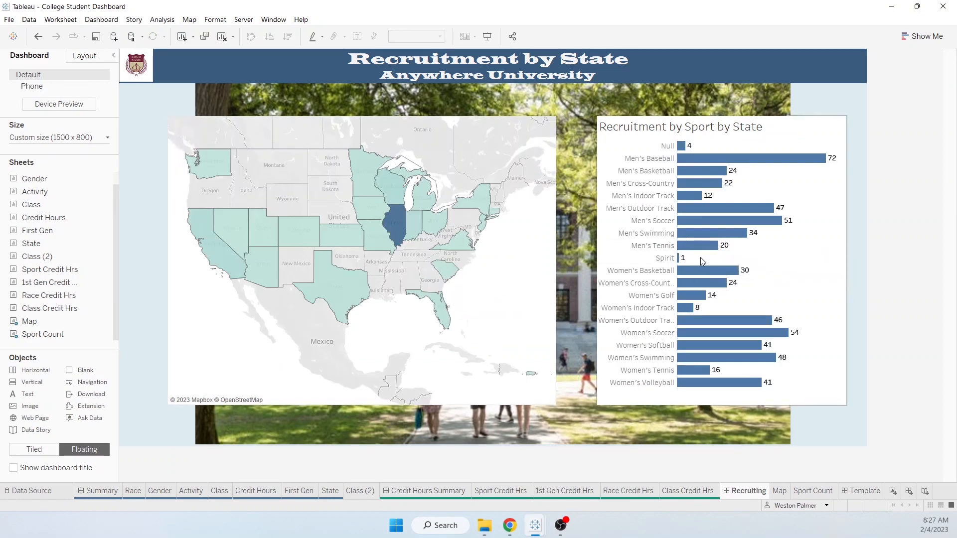
- Select South Carolina on the map, check the Men's Basketball '2 of 24' tooltip, then open Sport Count
{"action": "left_click", "coordinate": [443, 270]}
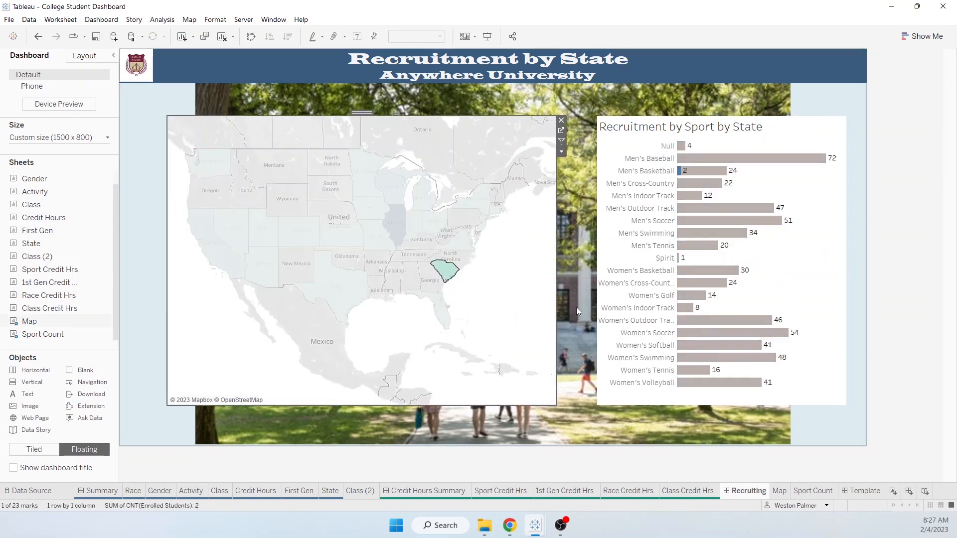
{"action": "mouse_move", "coordinate": [681, 173]}
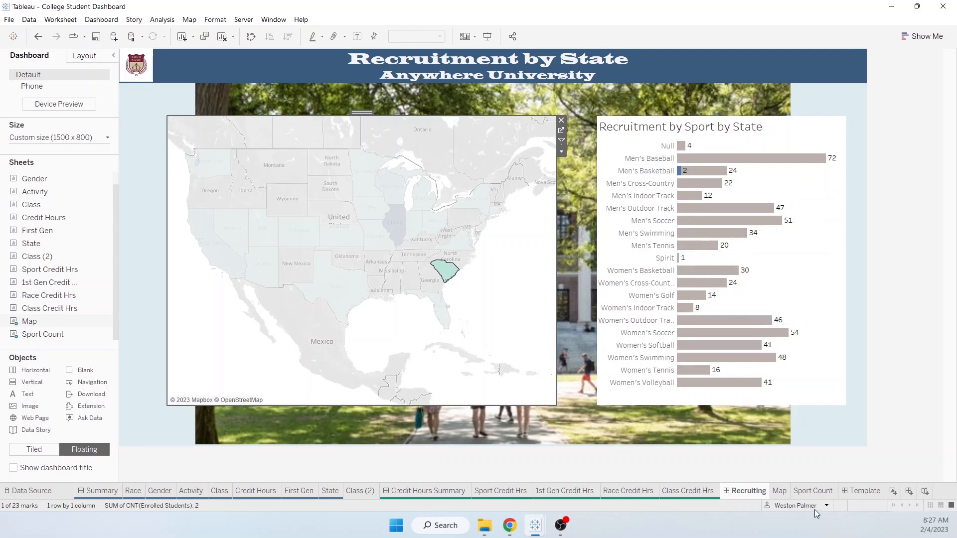
{"action": "left_click", "coordinate": [821, 492]}
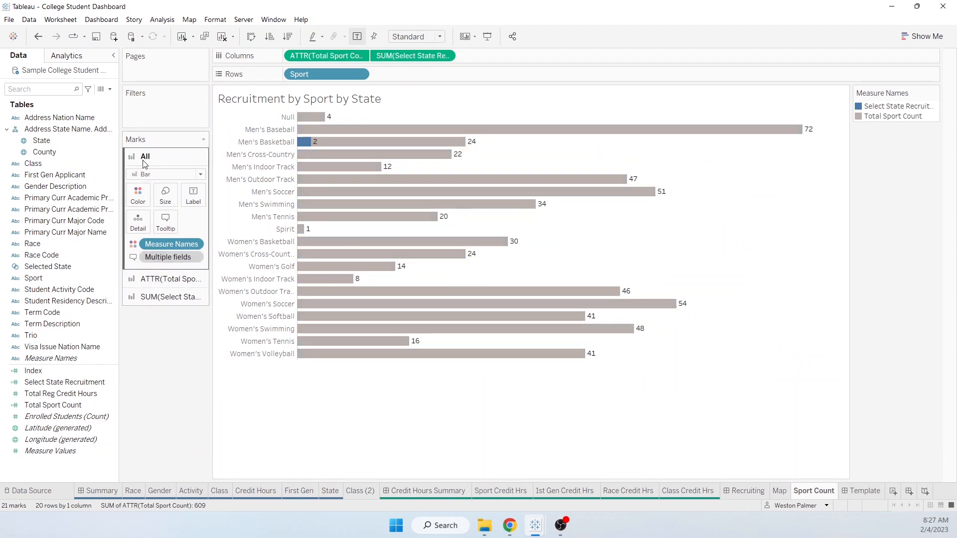
- Wrap the tooltip's recruitment field as zn(SUM([Select State Recruitment])) and return to the Recruiting dashboard
{"action": "left_click", "coordinate": [144, 279]}
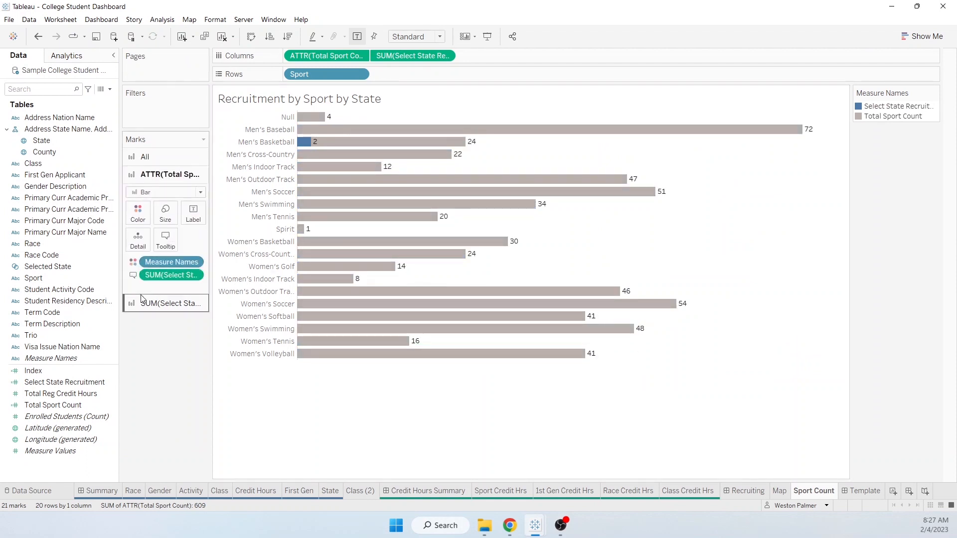
{"action": "left_click", "coordinate": [143, 303]}
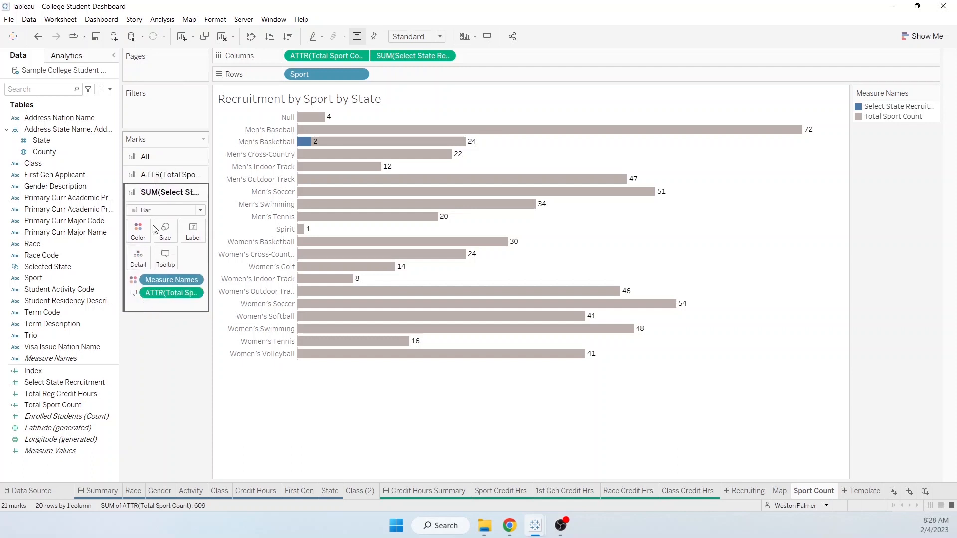
{"action": "left_click", "coordinate": [166, 175]}
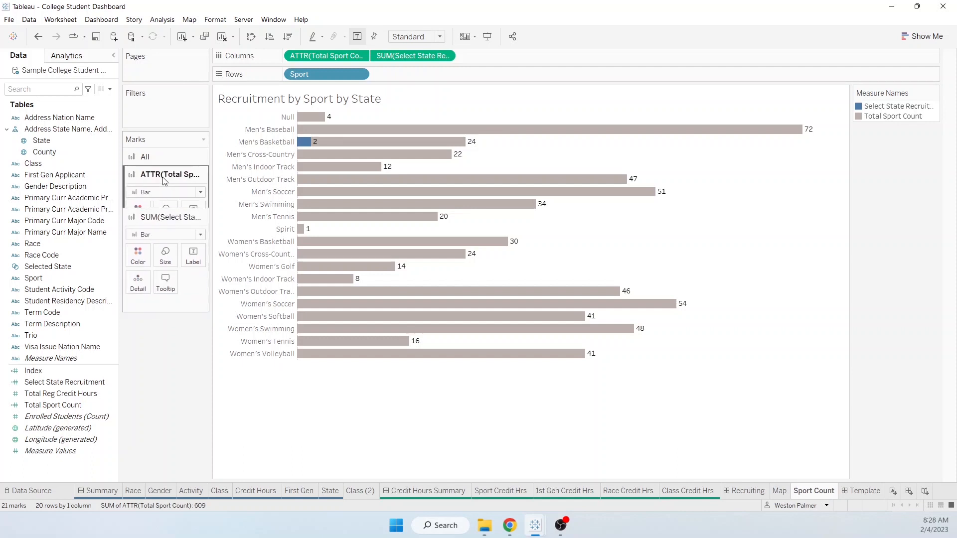
{"action": "right_click", "coordinate": [150, 278]}
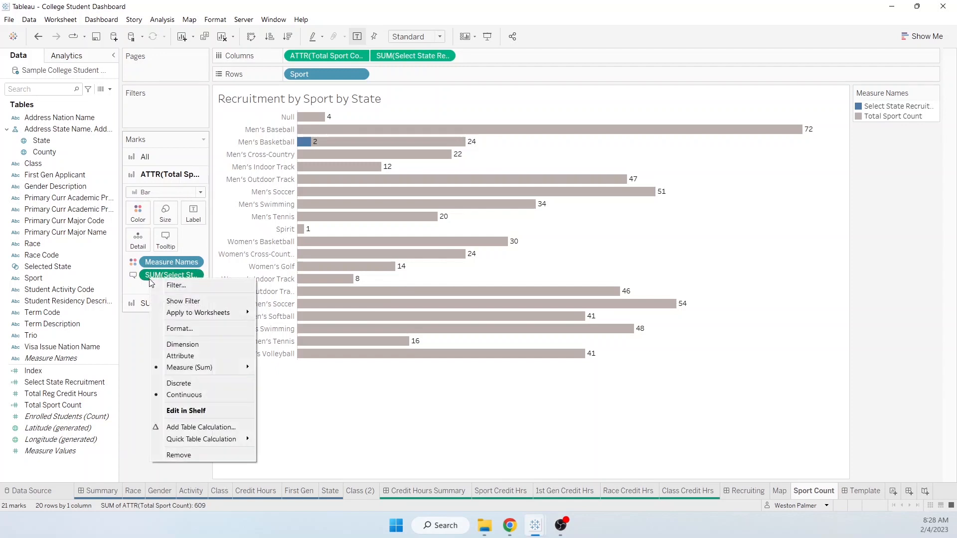
{"action": "left_click", "coordinate": [204, 410]}
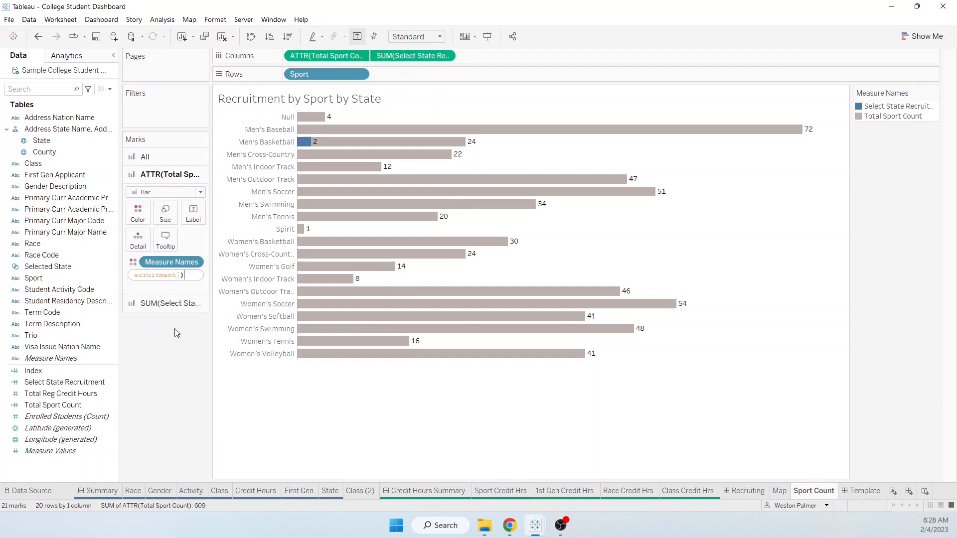
{"action": "key", "text": "Home"}
{"action": "type", "text": "zn("}
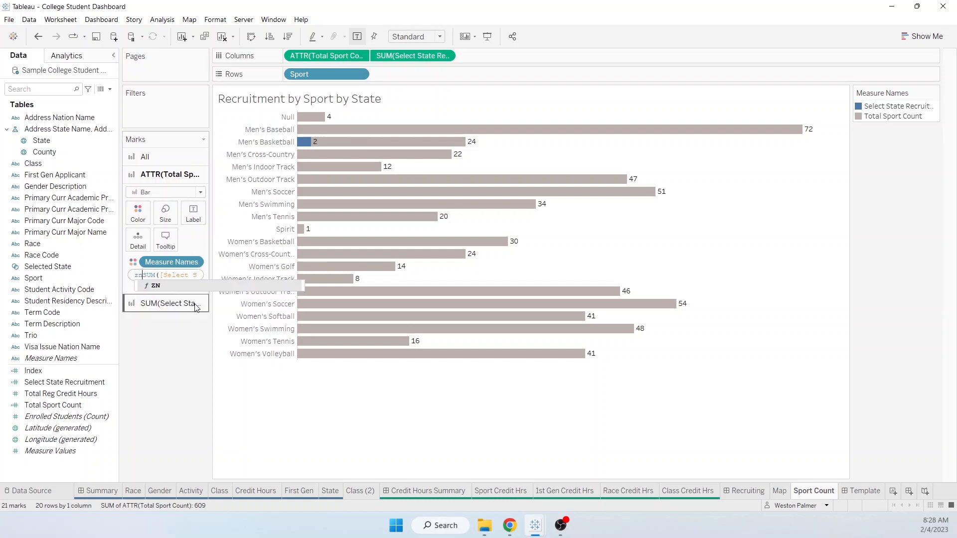
{"action": "key", "text": "End"}
{"action": "type", "text": ")"}
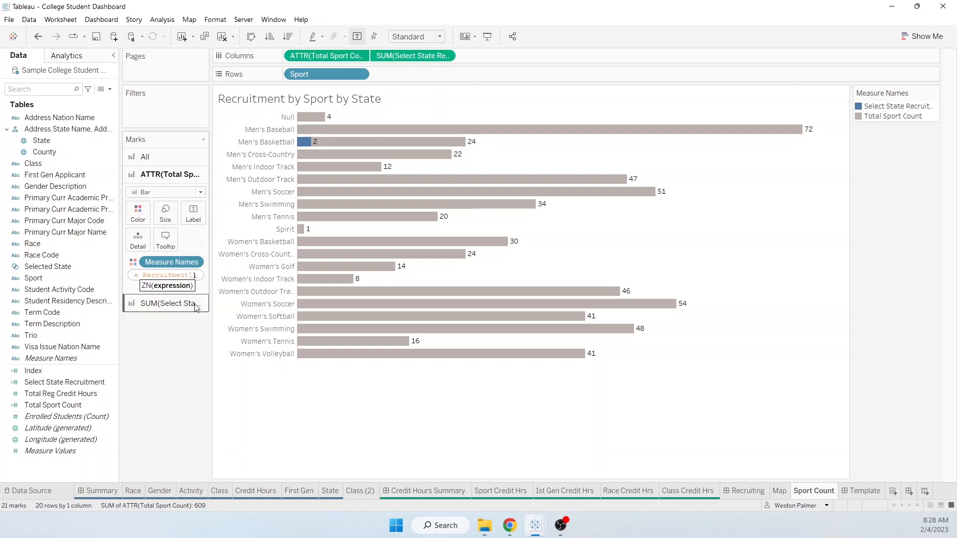
{"action": "type", "text": ")"}
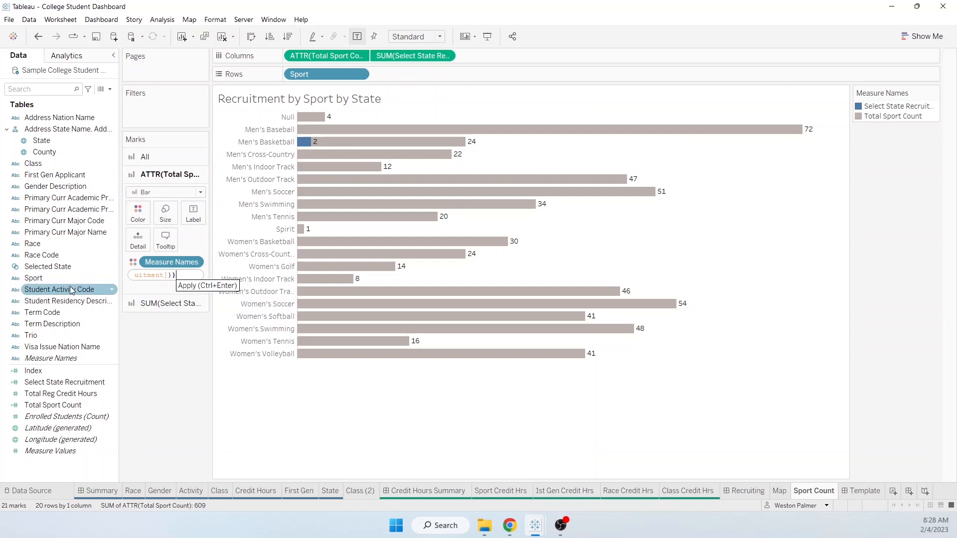
{"action": "key", "text": "Return"}
{"action": "mouse_move", "coordinate": [317, 193]}
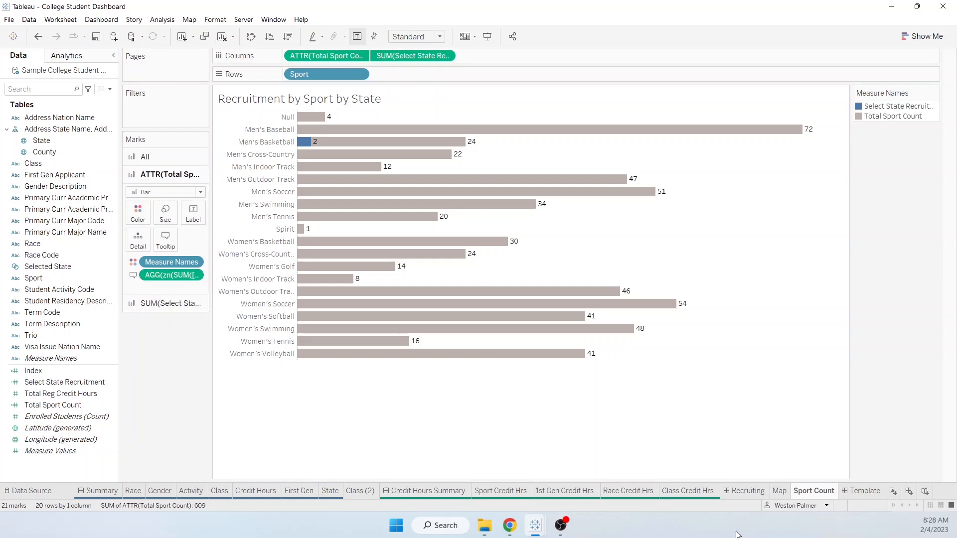
{"action": "left_click", "coordinate": [748, 491]}
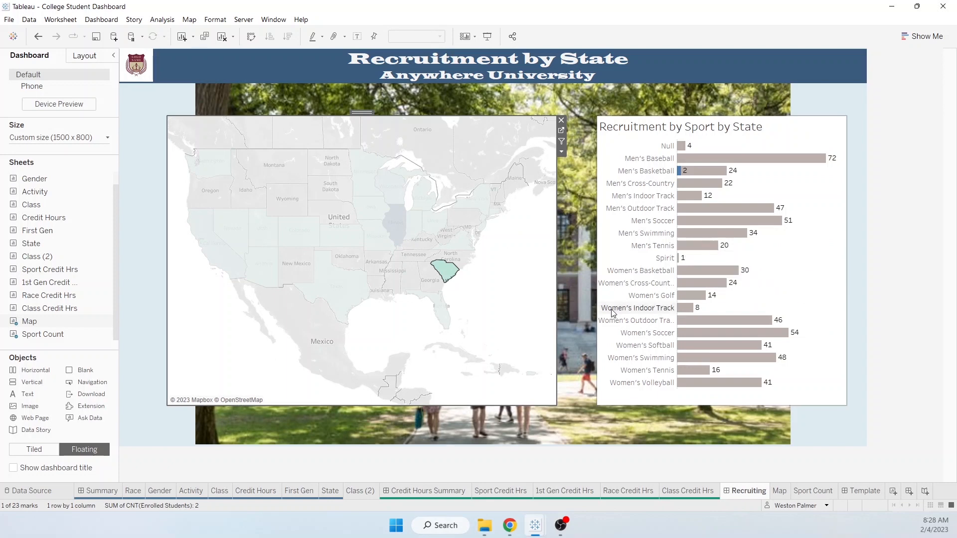
- Give the Sport Count sheet tab a colour and select the university logo on the dashboard
{"action": "right_click", "coordinate": [816, 493]}
{"action": "mouse_move", "coordinate": [849, 488]}
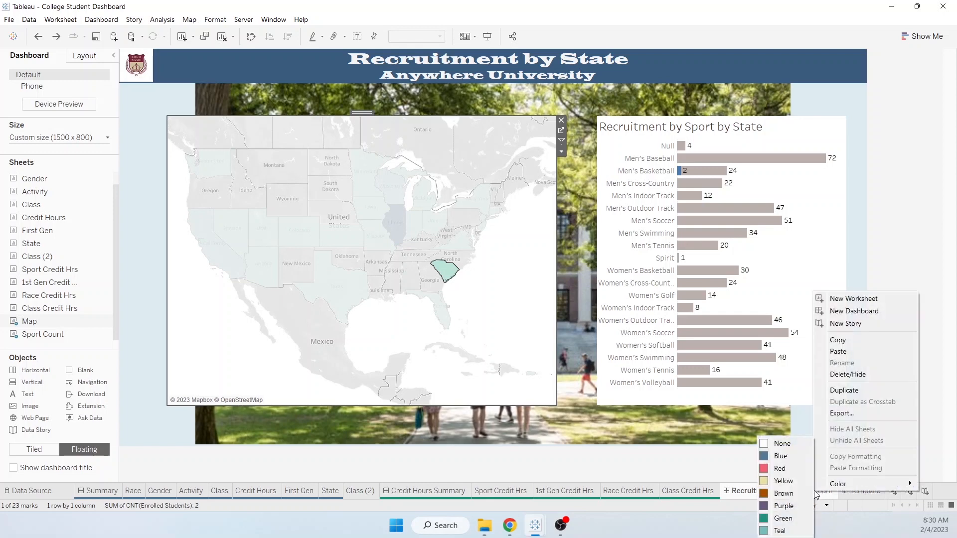
{"action": "left_click", "coordinate": [796, 516]}
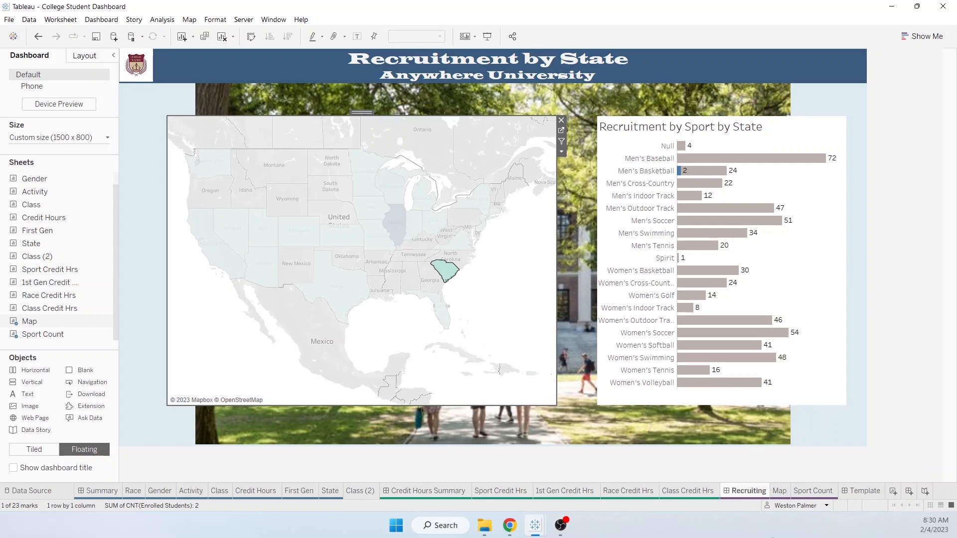
{"action": "left_click", "coordinate": [151, 80]}
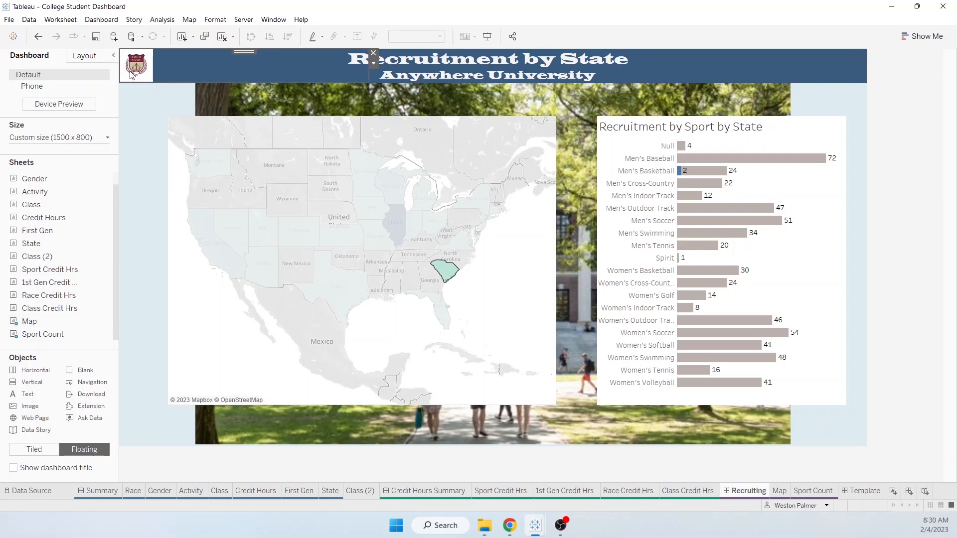
- Raise the logo height from 68 to 70 in Layout, then clear the South Carolina map selection
{"action": "left_click", "coordinate": [95, 59]}
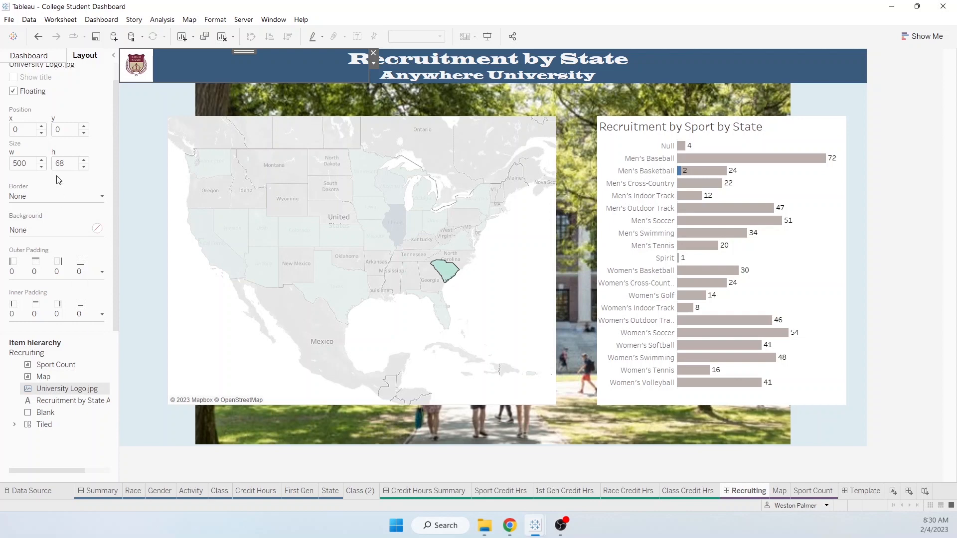
{"action": "left_click", "coordinate": [83, 161]}
{"action": "left_click", "coordinate": [84, 161]}
{"action": "left_click", "coordinate": [184, 70]}
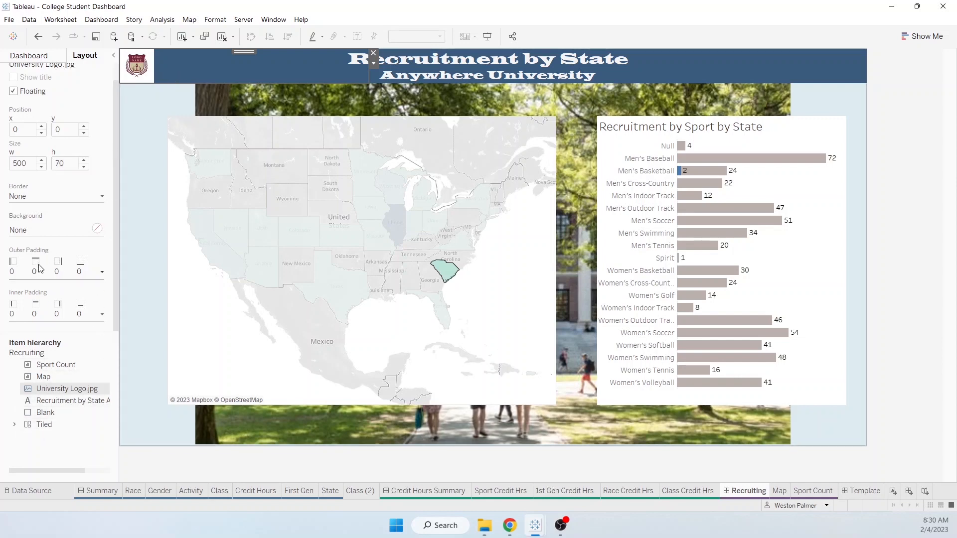
{"action": "left_click", "coordinate": [132, 187]}
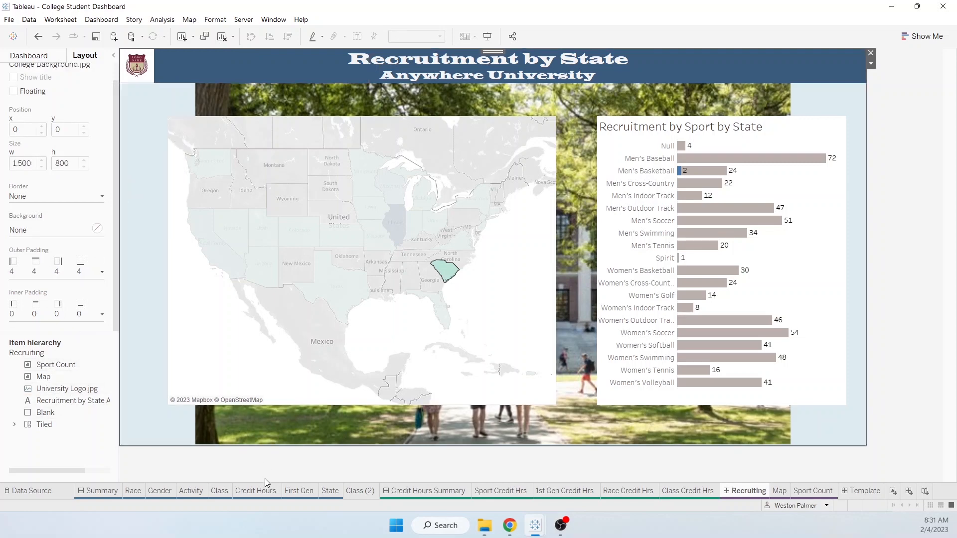
{"action": "left_click", "coordinate": [448, 271]}
{"action": "left_click", "coordinate": [448, 271]}
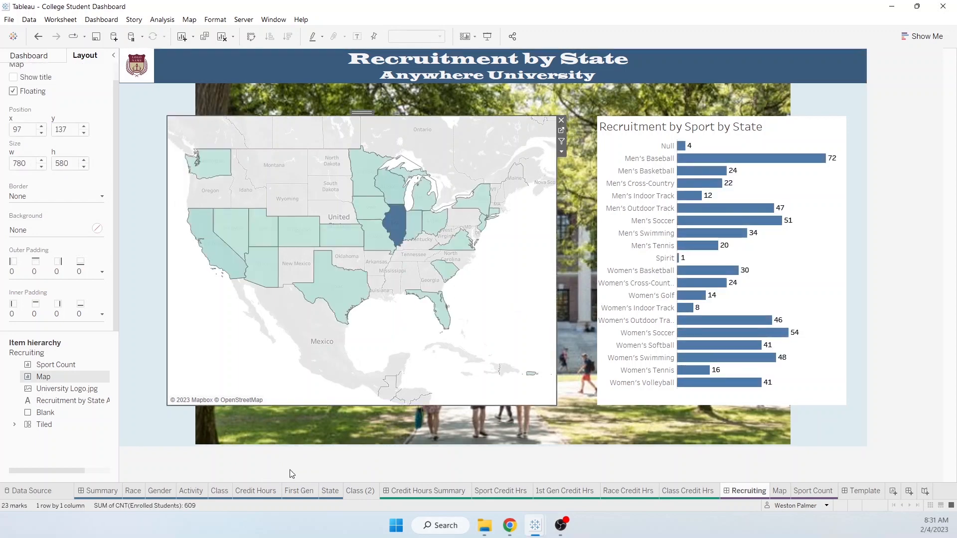